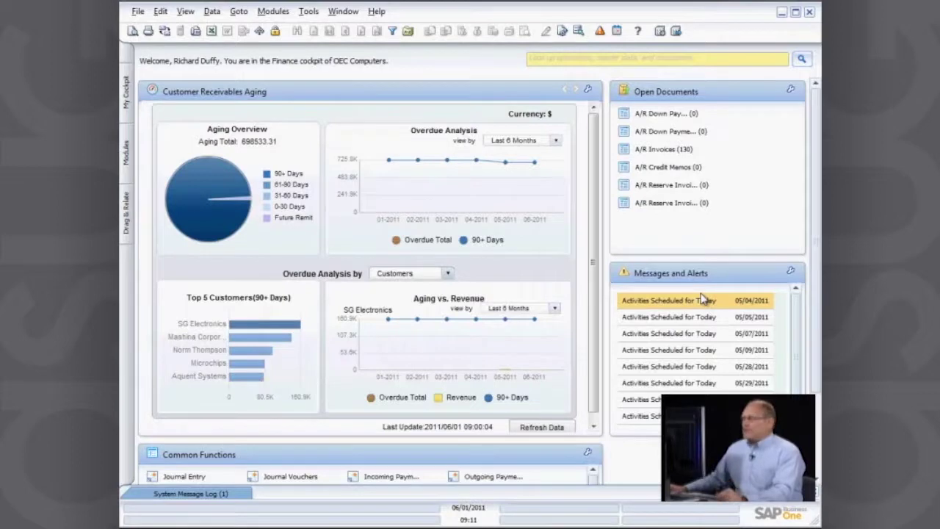
# Open the Chart of Accounts from the Financials module and reposition its window so all of it fits in view.
pyautogui.scroll(-3, 819, 458)
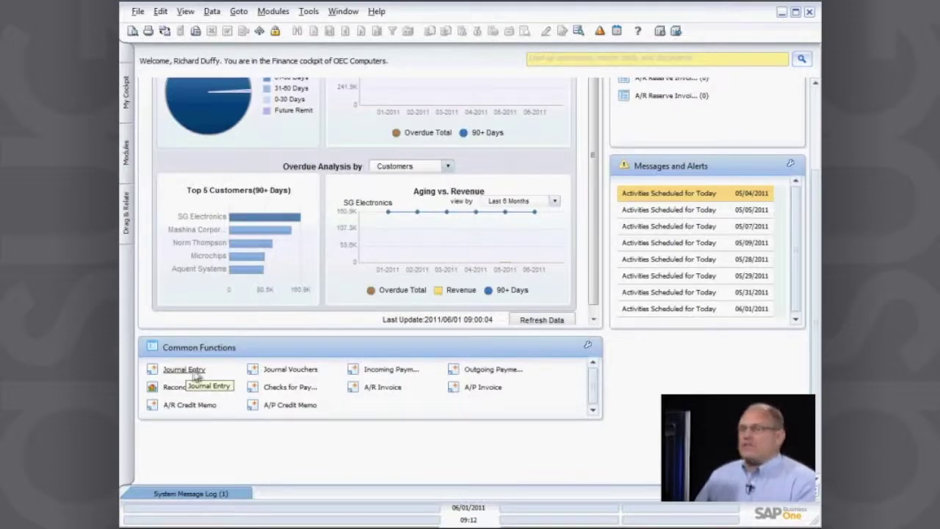
pyautogui.click(129, 155)
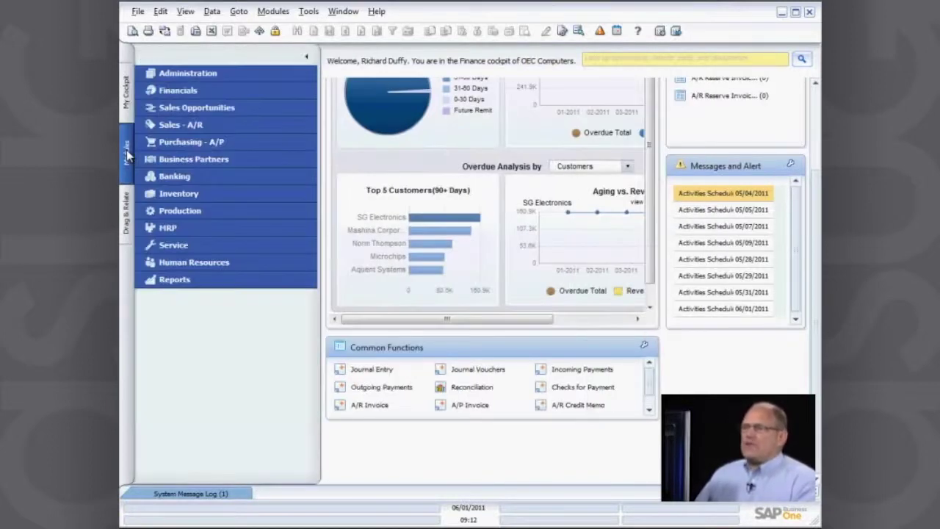
pyautogui.click(184, 90)
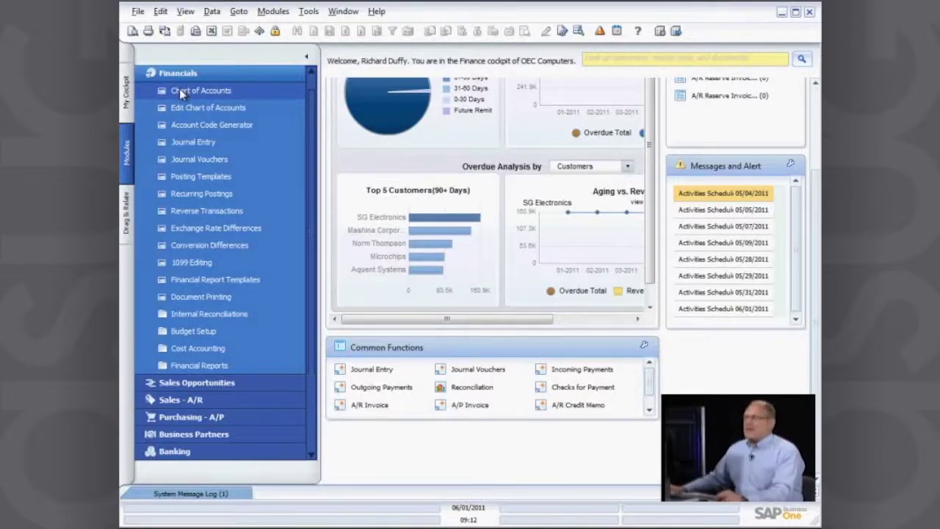
pyautogui.click(179, 89)
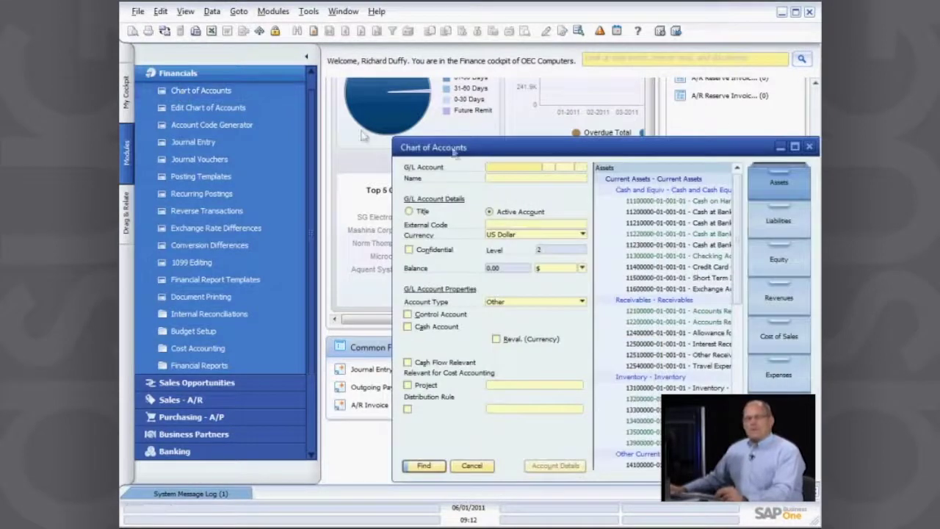
pyautogui.moveTo(539, 153); pyautogui.dragTo(483, 105)
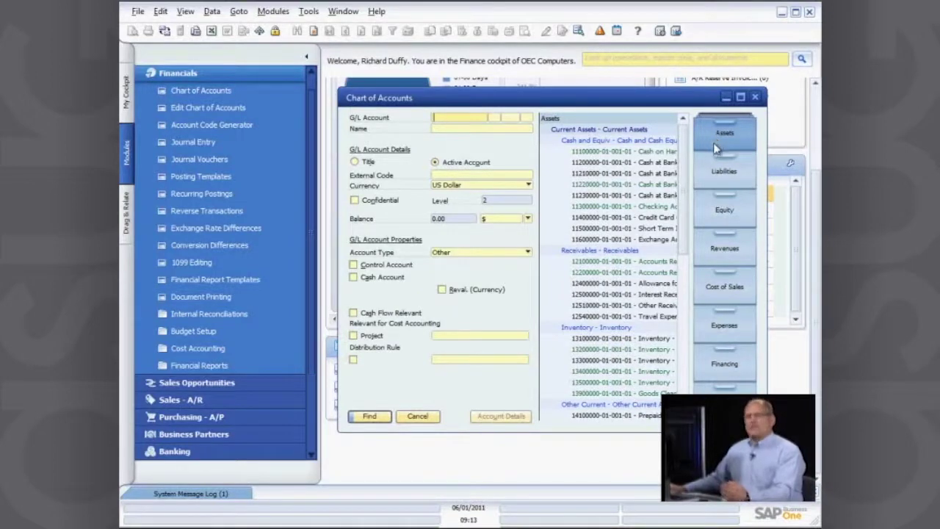
# Look through the account drawers from Liabilities to Other Revenues and Expenses, and return to Assets.
pyautogui.click(722, 181)
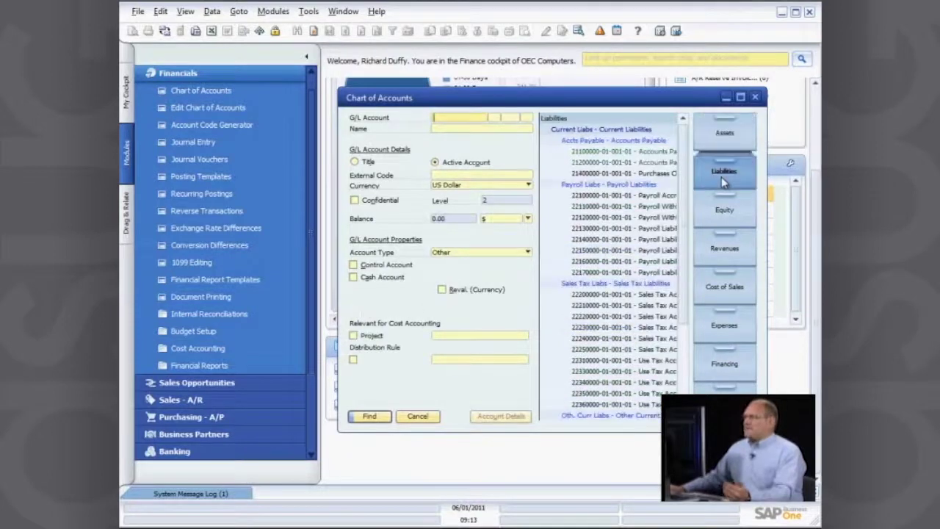
pyautogui.click(726, 218)
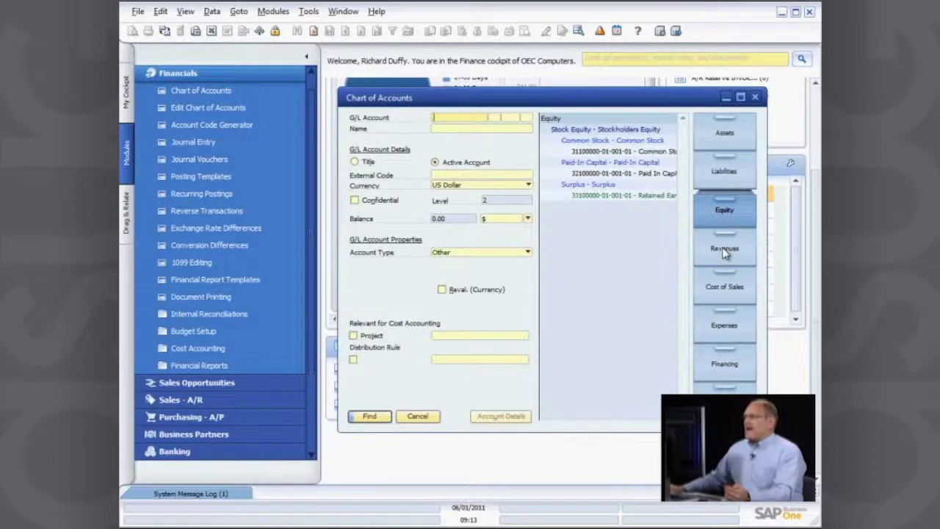
pyautogui.click(725, 251)
pyautogui.click(723, 287)
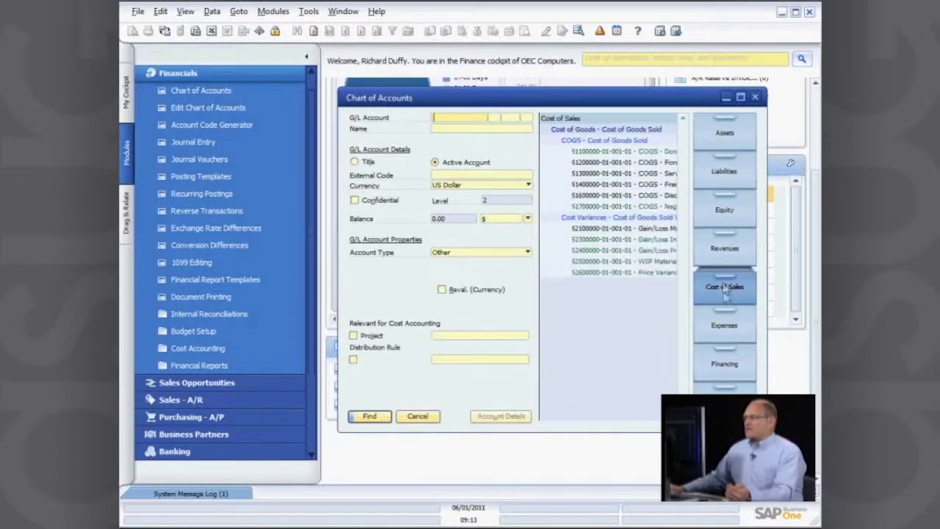
pyautogui.click(726, 323)
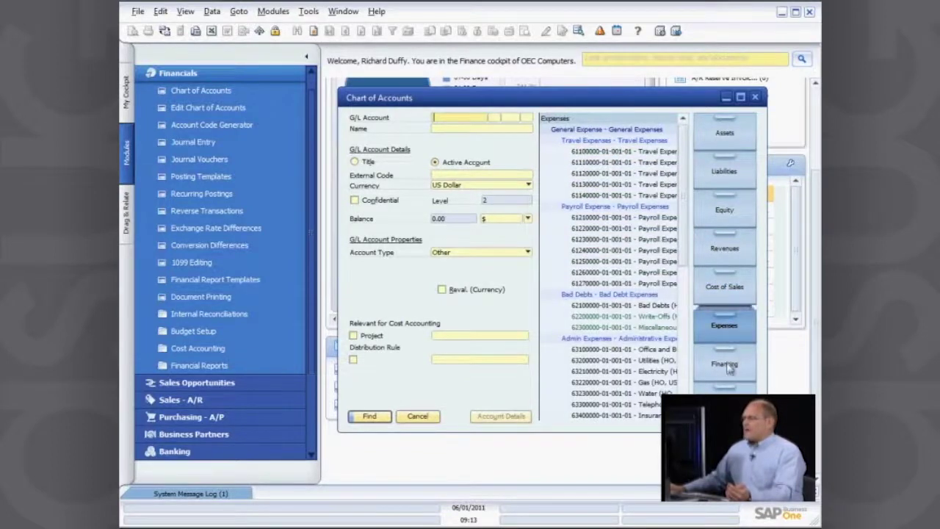
pyautogui.click(731, 362)
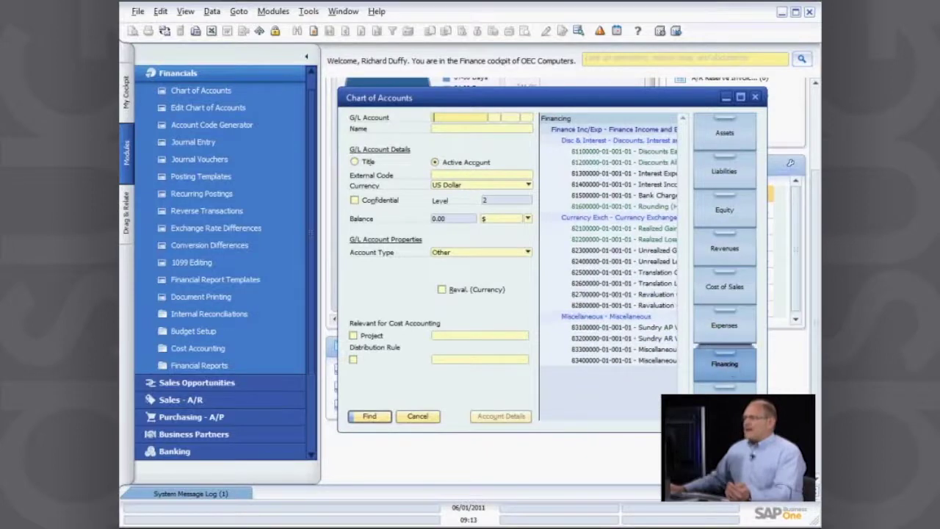
pyautogui.click(724, 387)
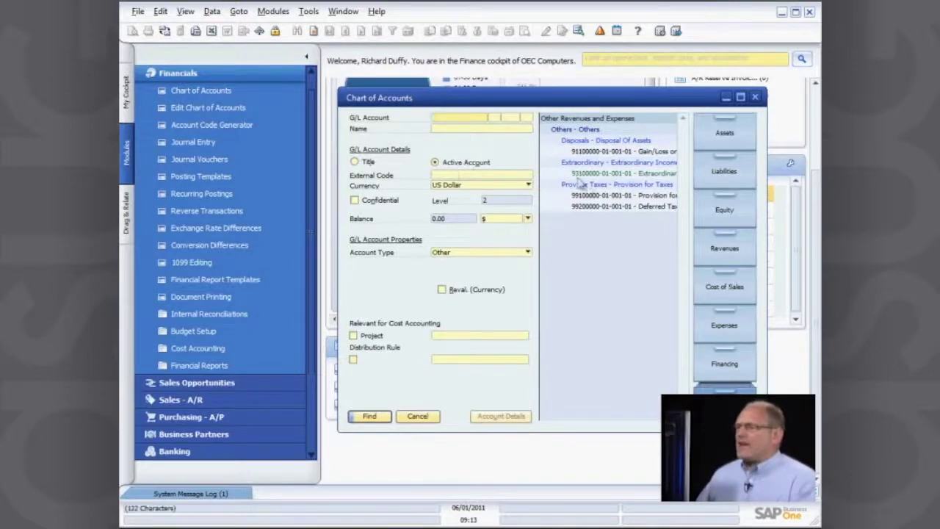
pyautogui.click(713, 135)
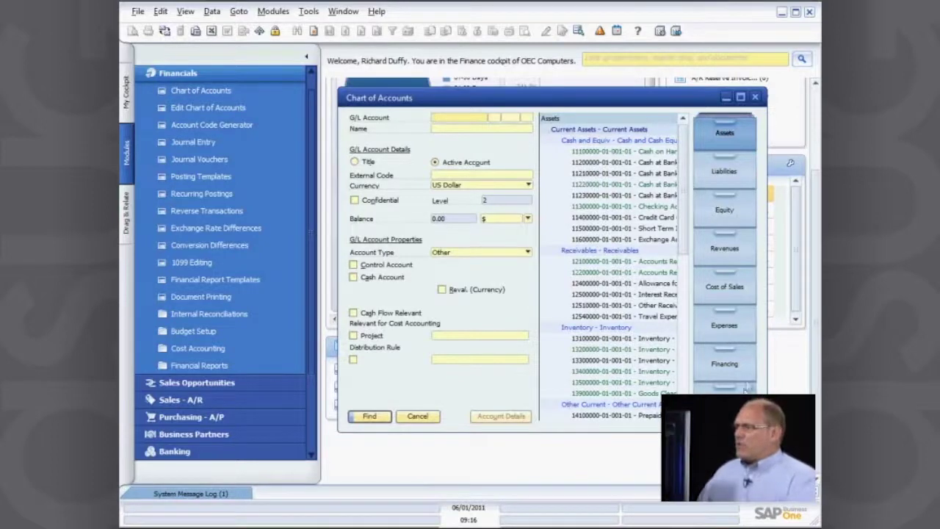
# Display the Sales Revenues - Domestic account from the Revenues drawer and check its currency setting.
pyautogui.click(721, 252)
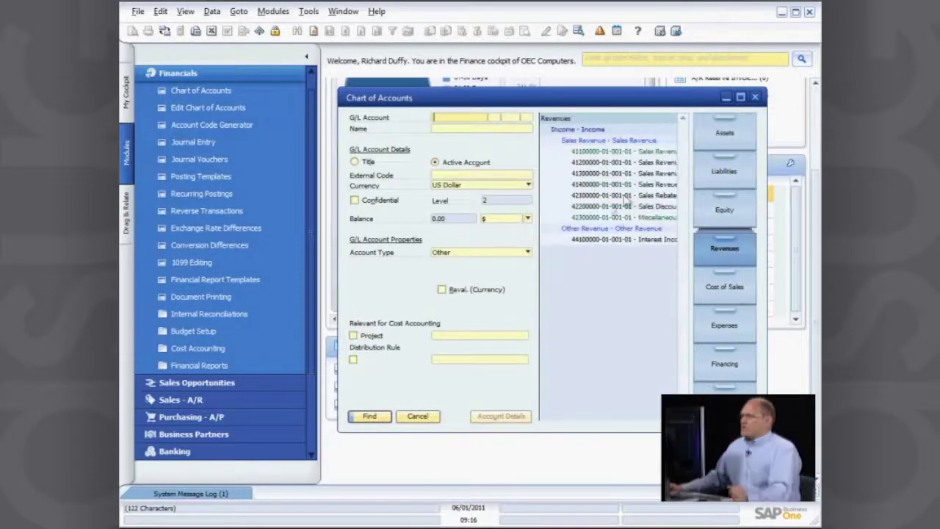
pyautogui.click(616, 152)
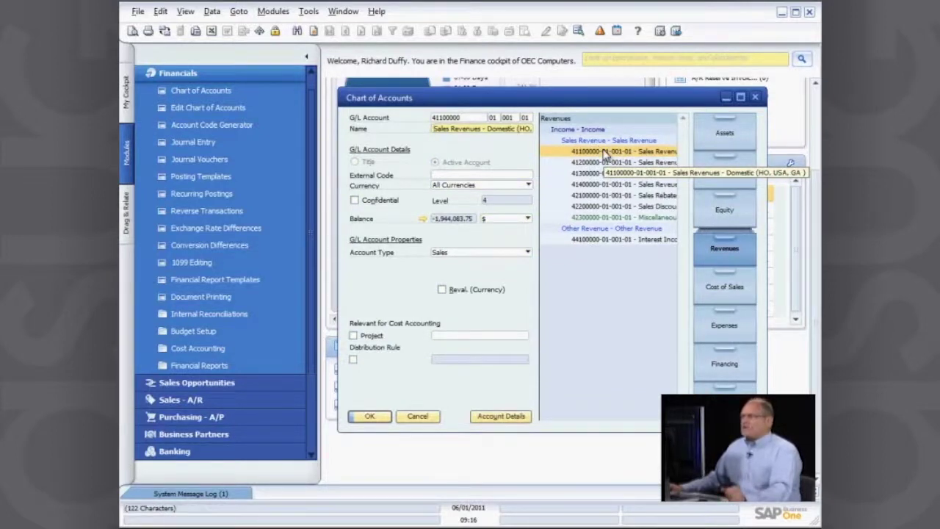
pyautogui.click(528, 185)
pyautogui.click(530, 189)
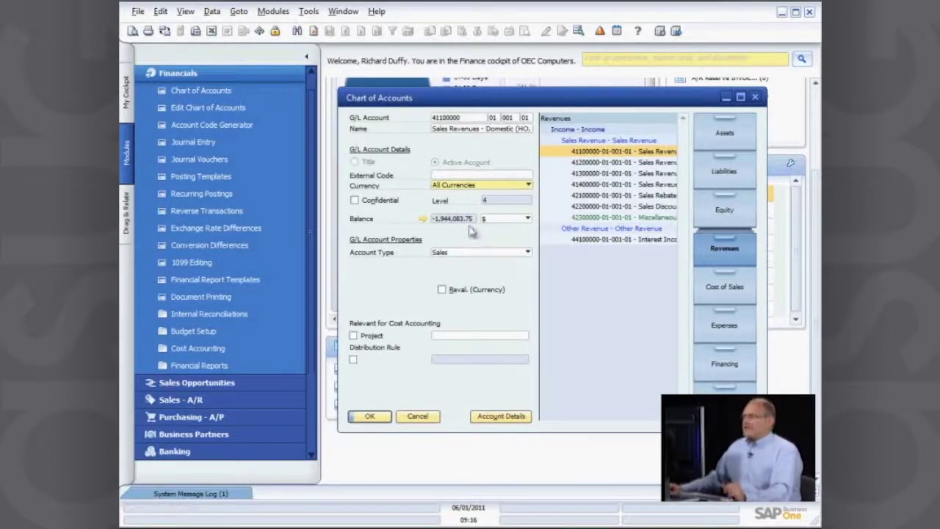
# Check the currency choices for a new revenue account, and return to the Sales Revenues - Domestic account without adding one.
pyautogui.click(314, 32)
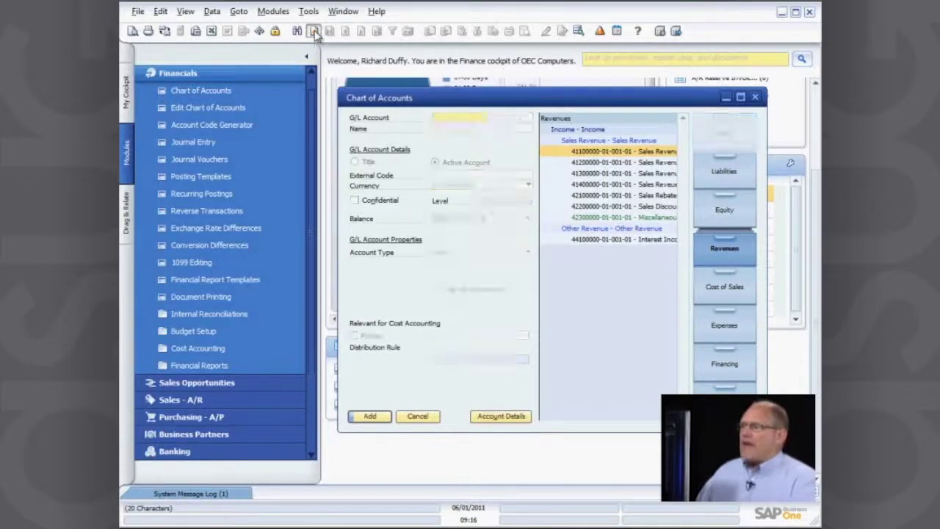
pyautogui.click(528, 186)
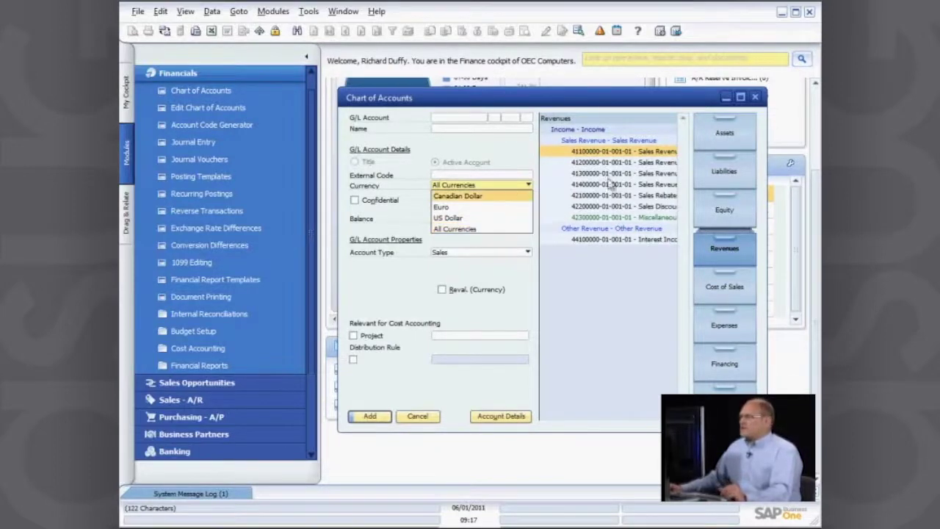
pyautogui.click(610, 155)
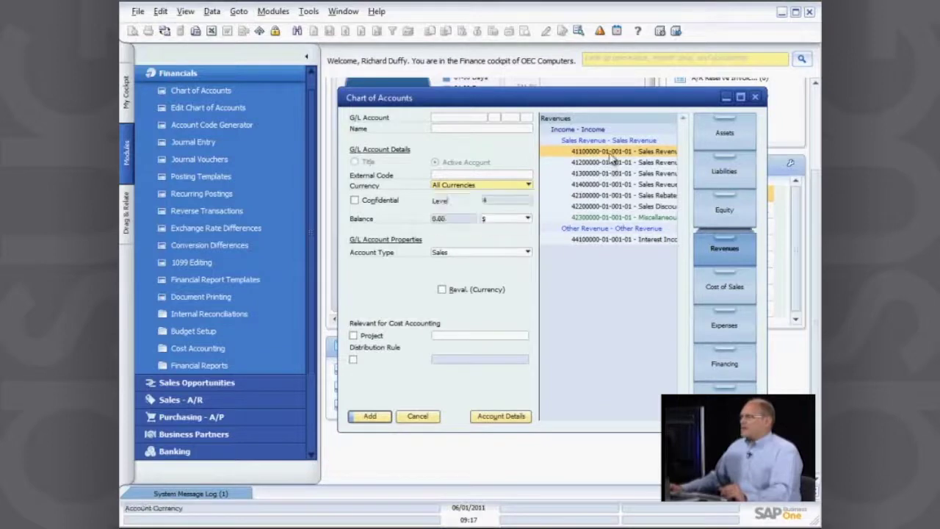
pyautogui.click(297, 31)
pyautogui.click(593, 152)
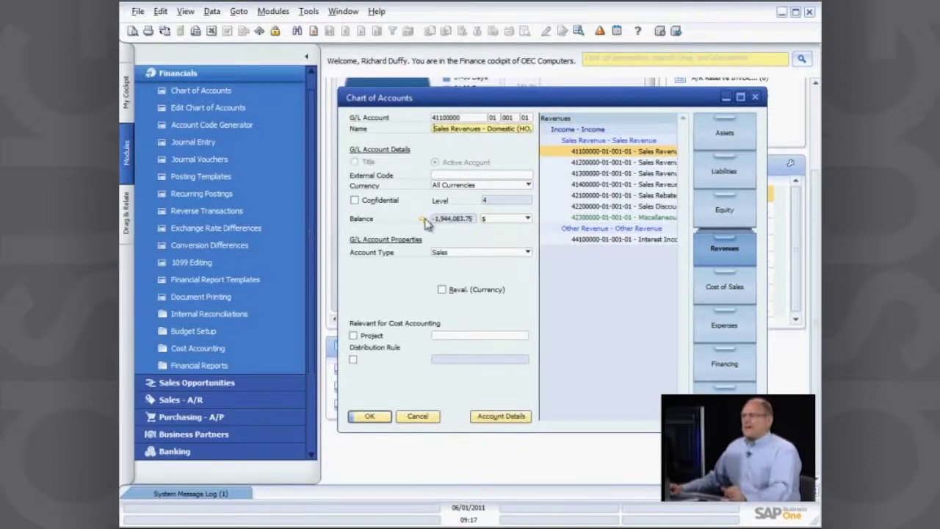
# Examine the transactions behind the domestic sales account's balance, preview them as a printed report, and close both windows.
pyautogui.click(423, 220)
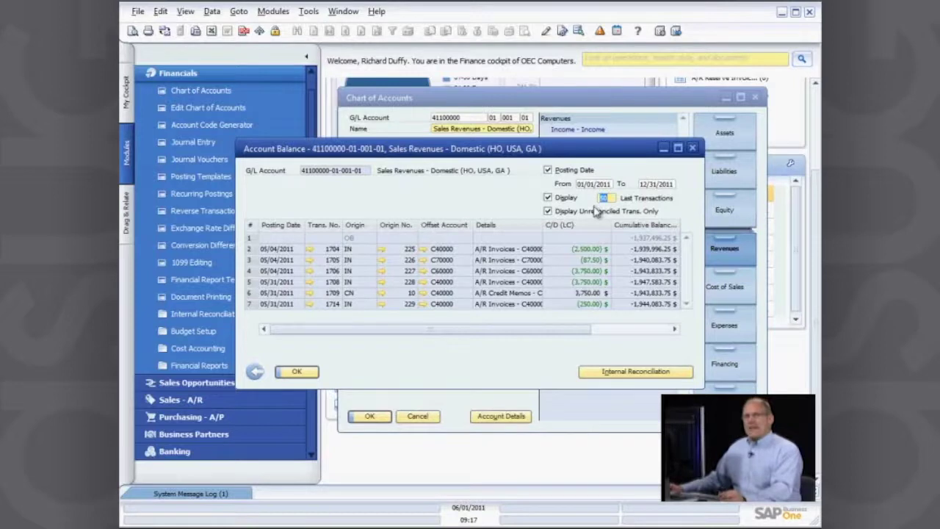
pyautogui.click(130, 33)
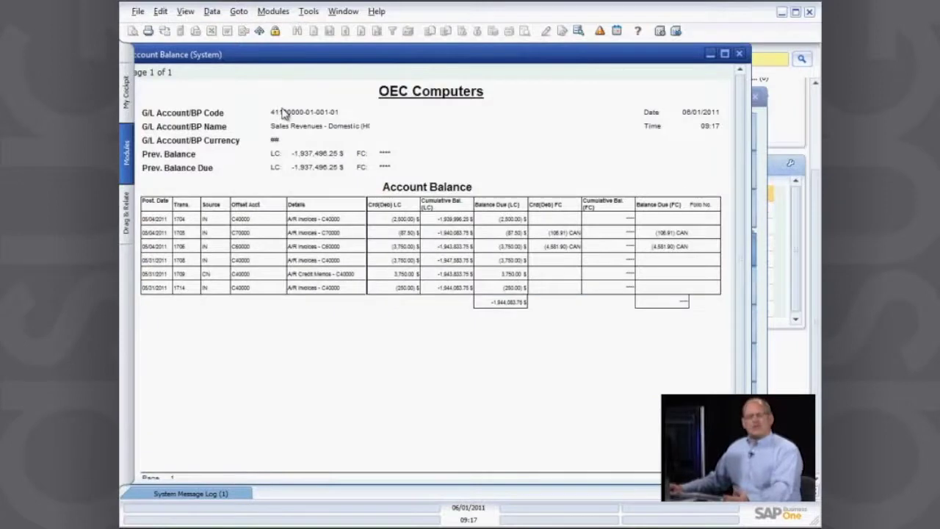
pyautogui.click(738, 55)
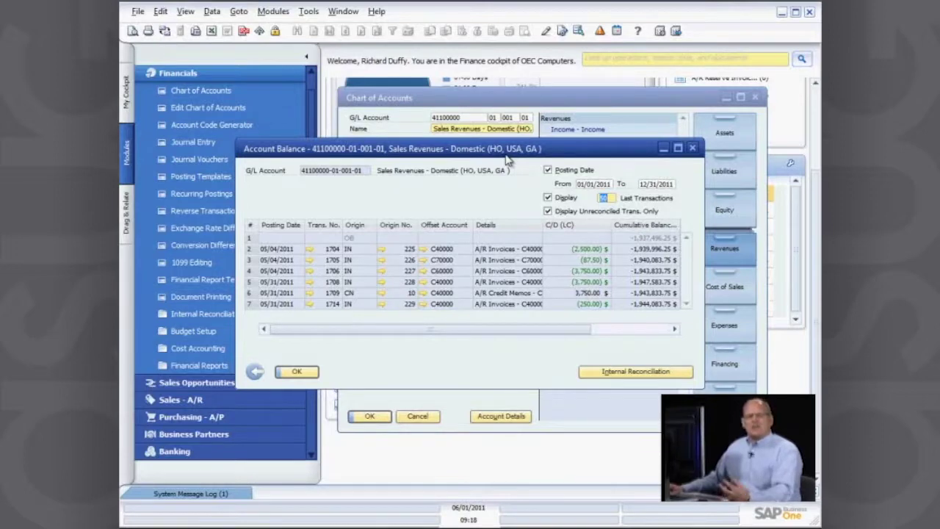
pyautogui.click(694, 149)
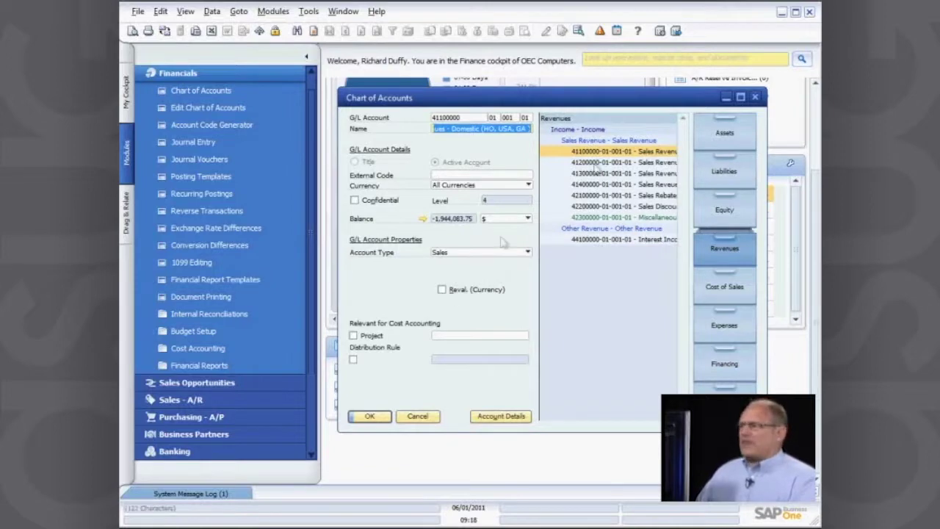
# Close and reopen the Chart of Accounts to review the Assets accounts again, and close it.
pyautogui.click(754, 98)
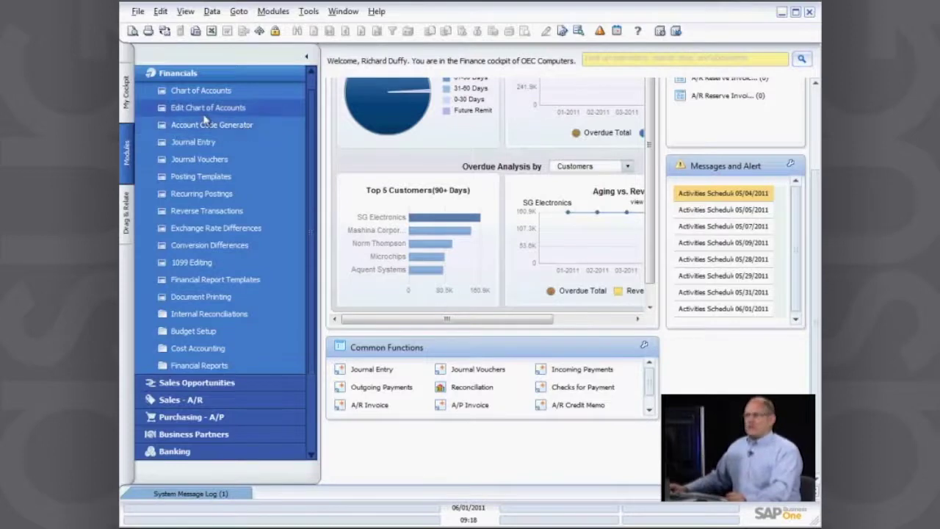
pyautogui.click(202, 90)
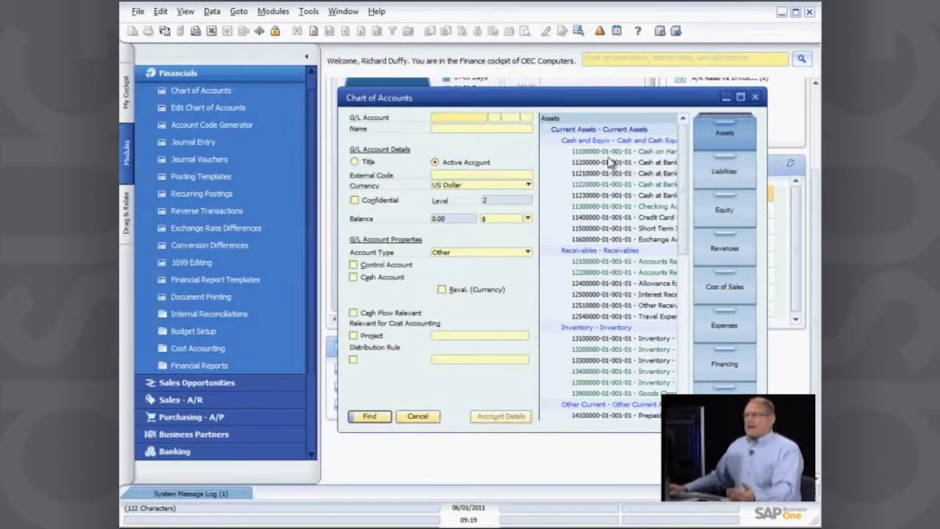
pyautogui.click(754, 97)
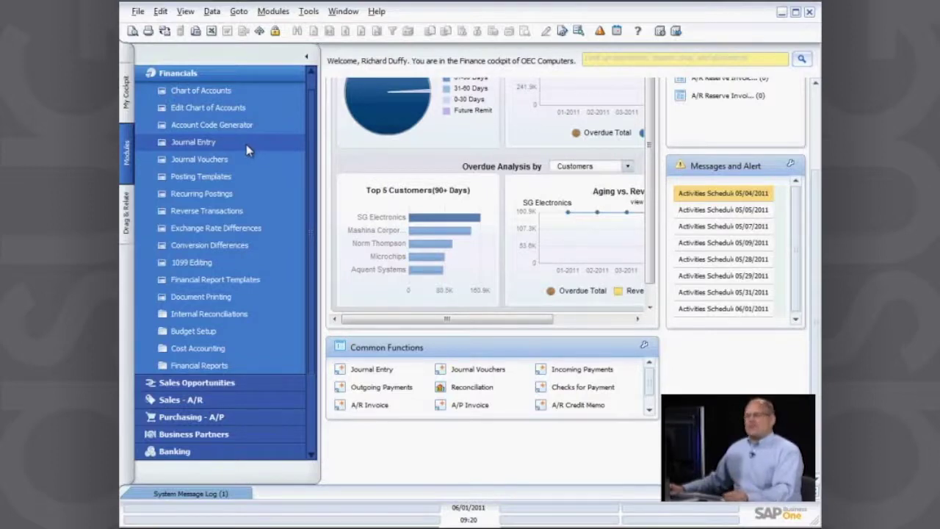
# Open a new journal entry from Financials and check its available numbering series.
pyautogui.click(196, 146)
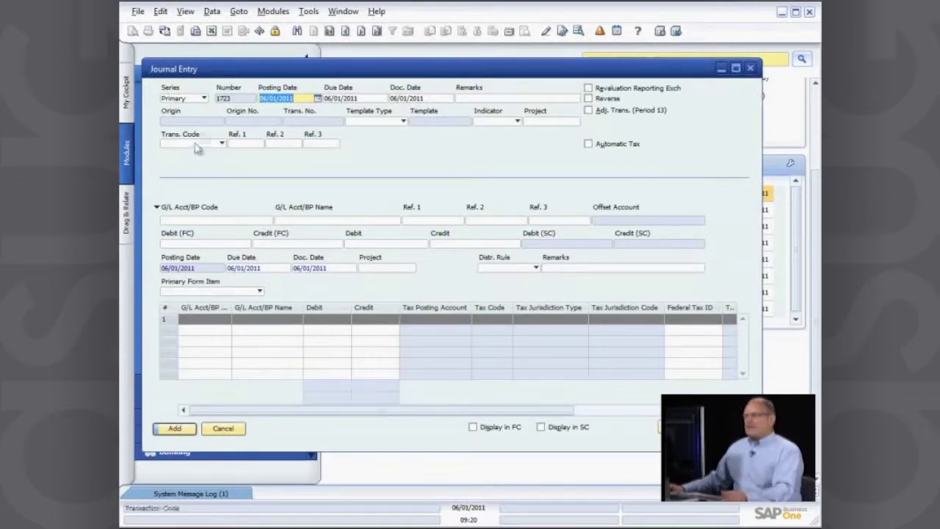
pyautogui.click(204, 98)
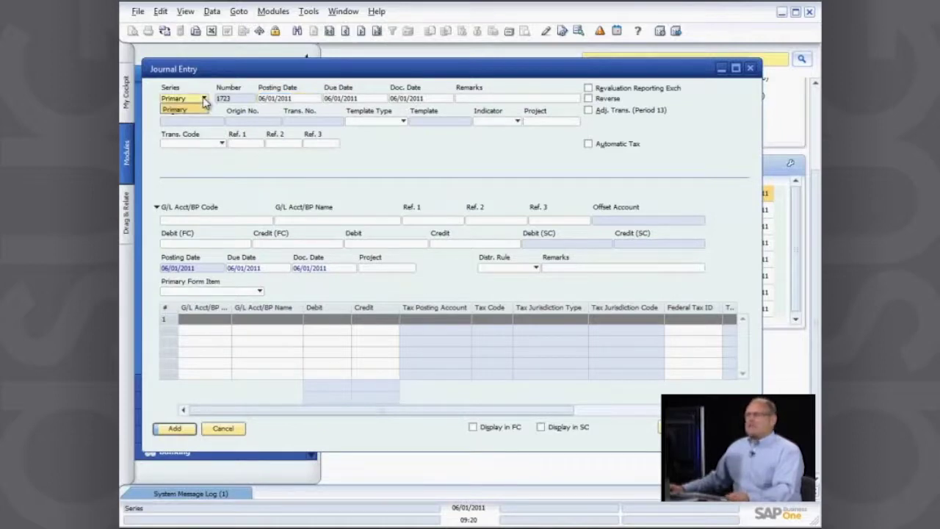
pyautogui.click(205, 100)
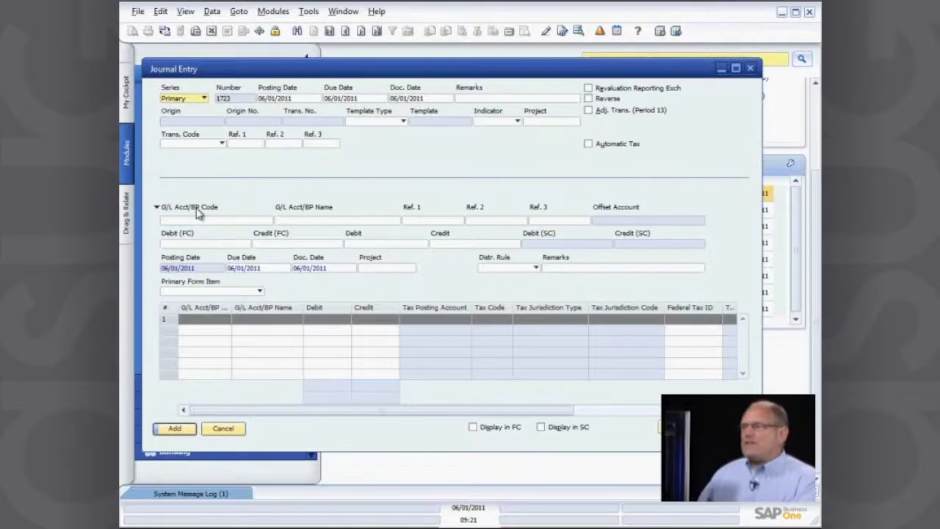
# Examine the journal entry's template type and transaction code choices, and the related commands offered for the form.
pyautogui.click(403, 122)
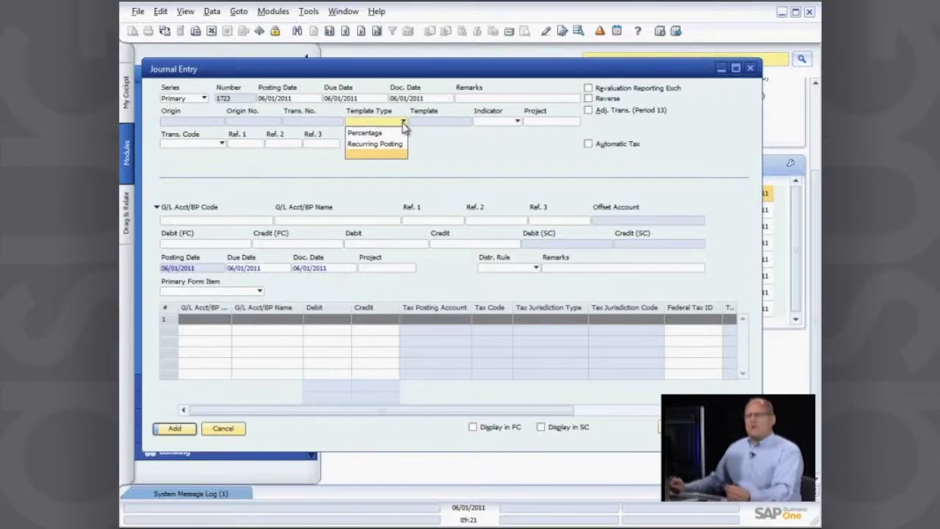
pyautogui.click(458, 147)
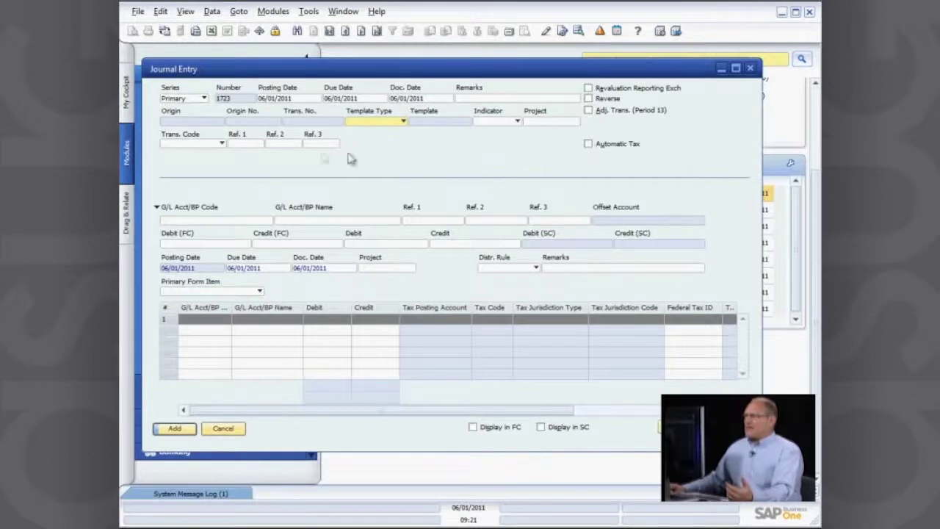
pyautogui.click(222, 144)
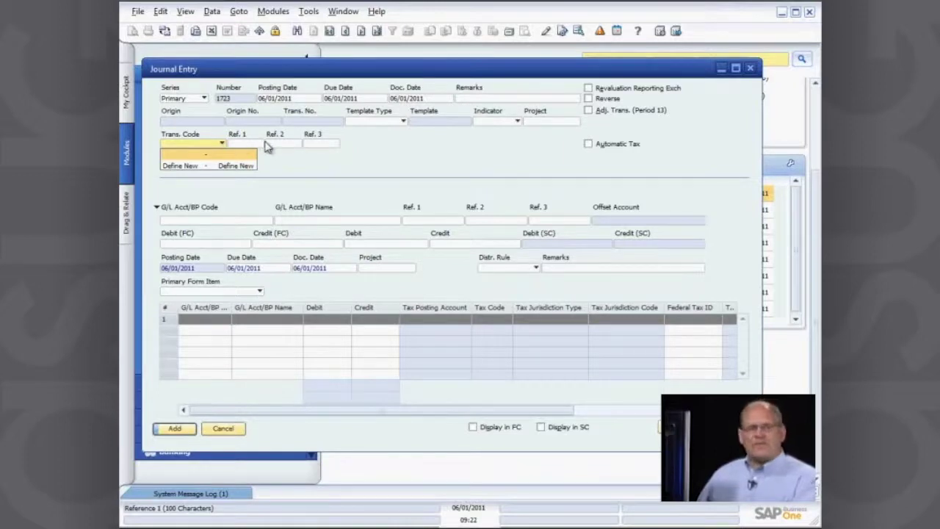
pyautogui.click(331, 162)
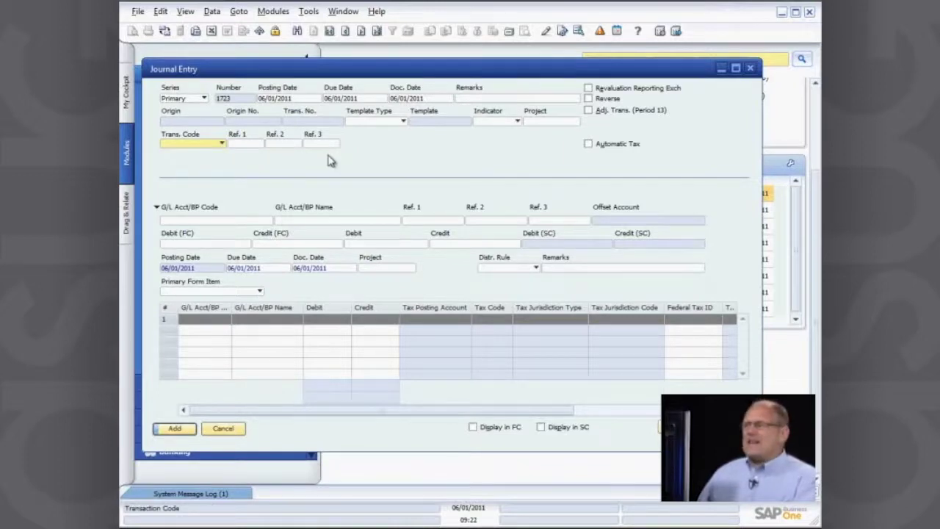
pyautogui.rightClick(390, 159)
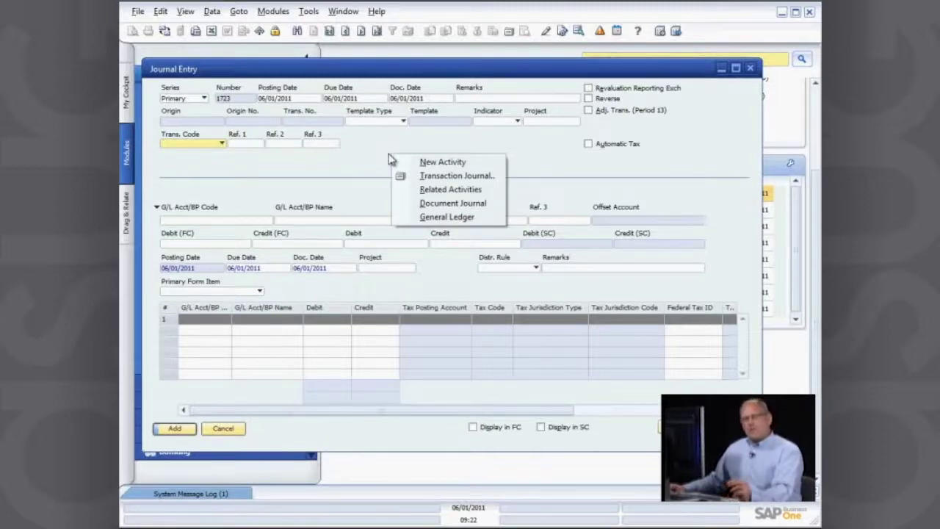
pyautogui.click(353, 165)
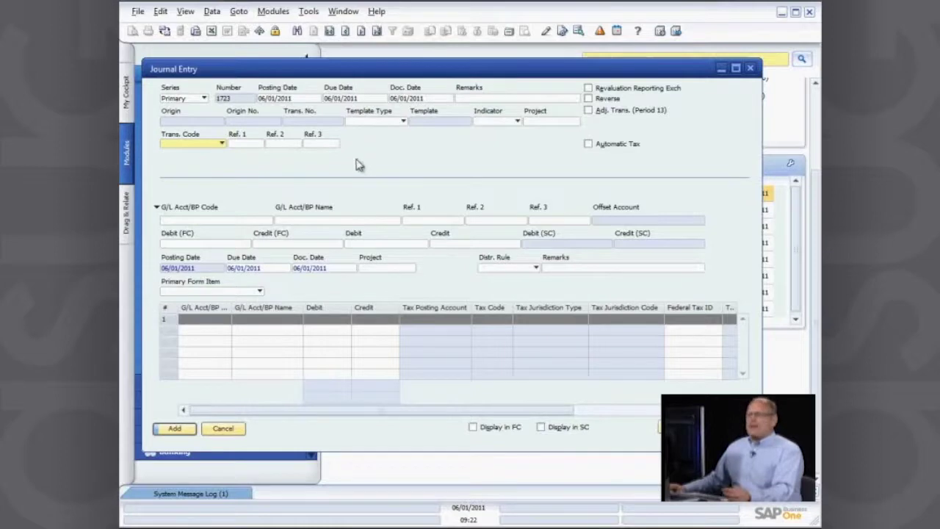
# Create a new activity from the journal entry and set its activity category to Note.
pyautogui.rightClick(397, 154)
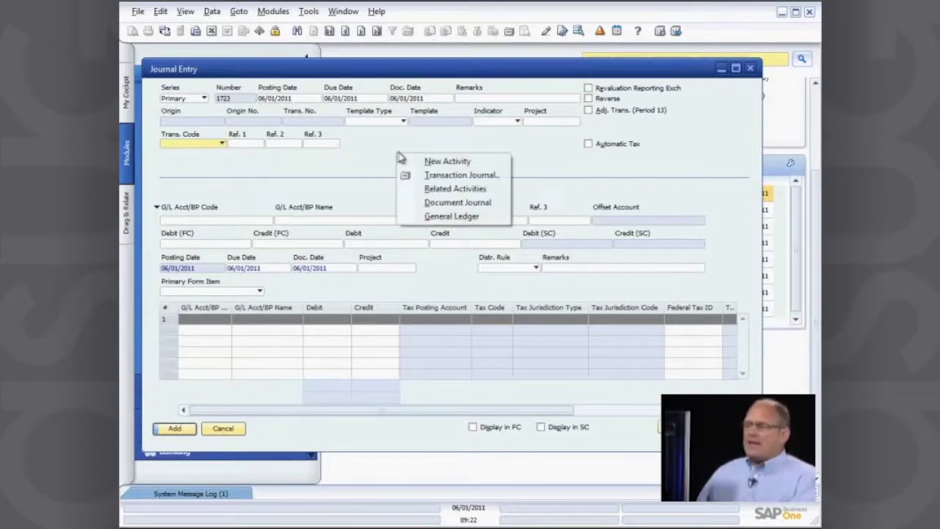
pyautogui.click(445, 163)
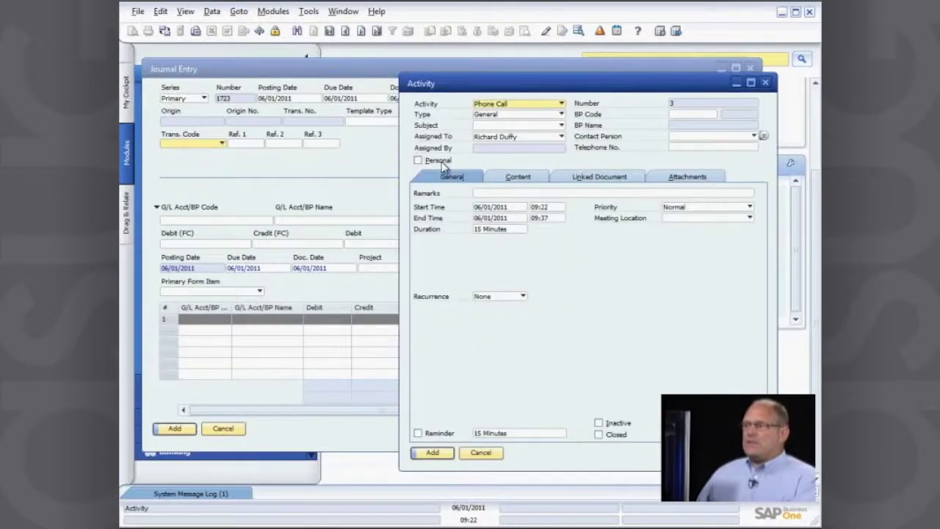
pyautogui.click(561, 104)
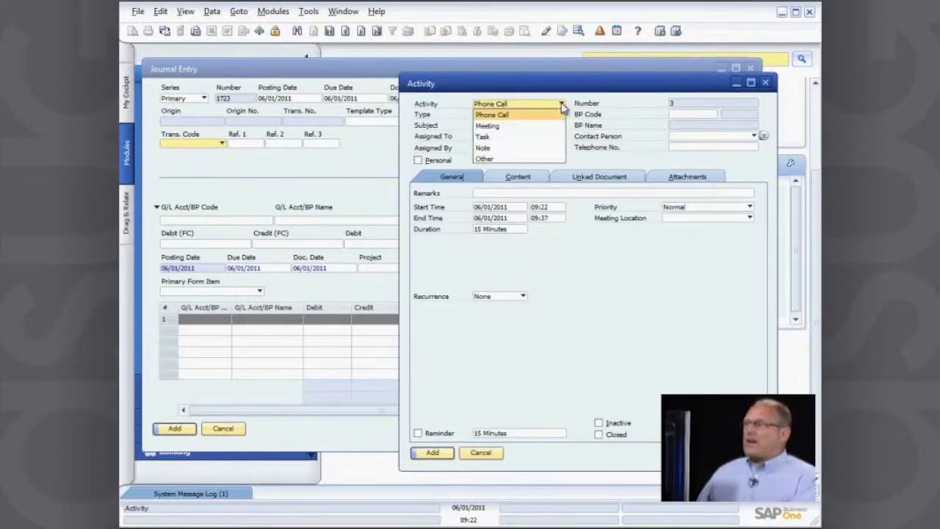
pyautogui.click(515, 150)
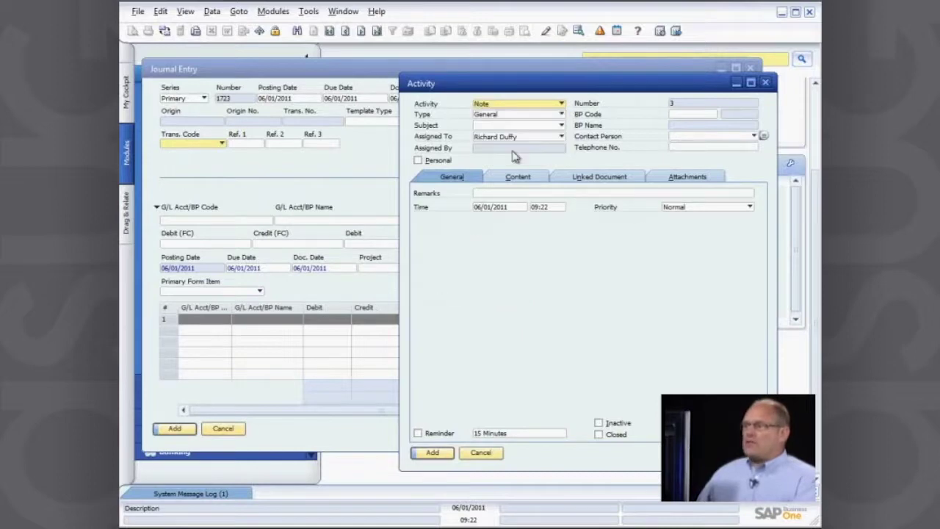
# Define a new activity type named "Auditors Note" and use it for the activity.
pyautogui.click(562, 116)
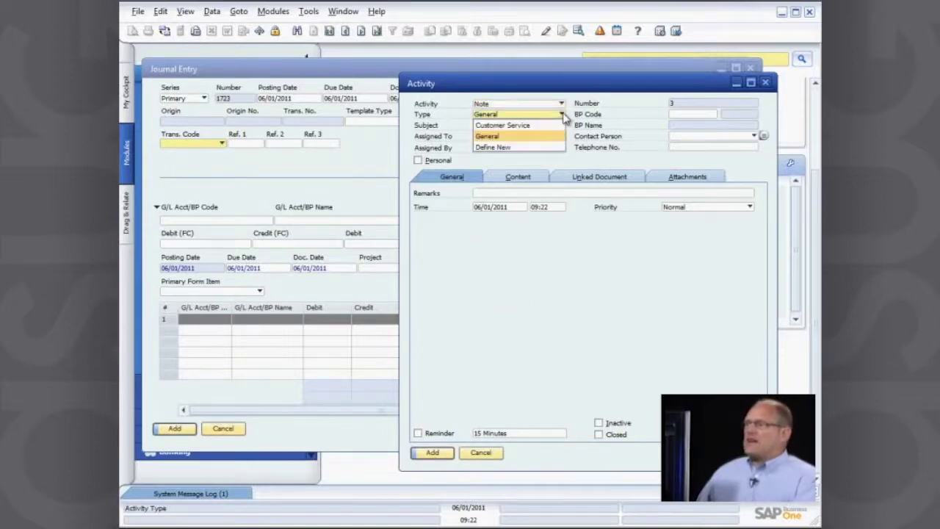
pyautogui.click(507, 147)
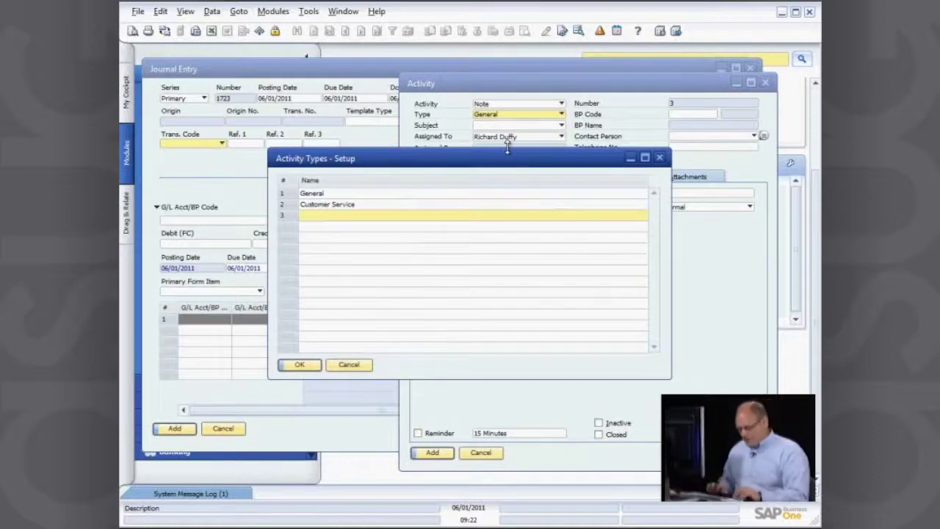
pyautogui.write('Audito')
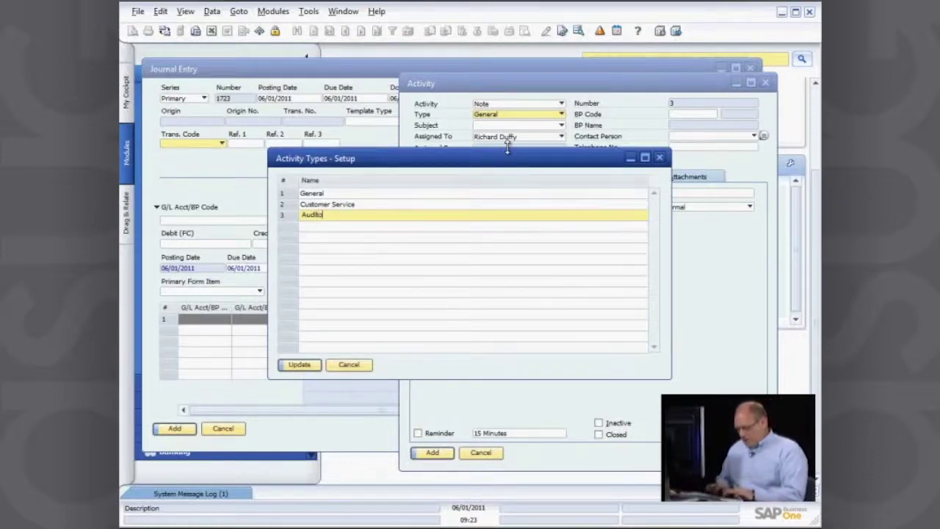
pyautogui.write('rs Note')
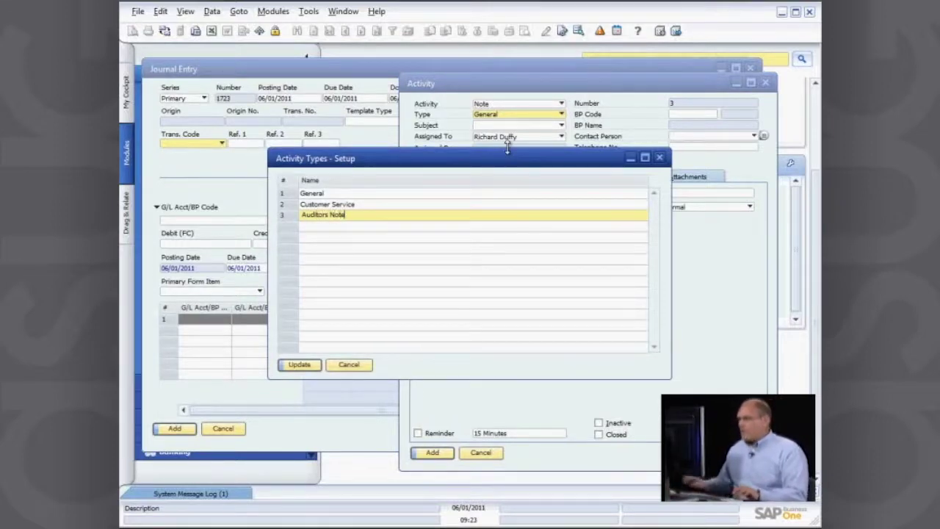
pyautogui.click(298, 364)
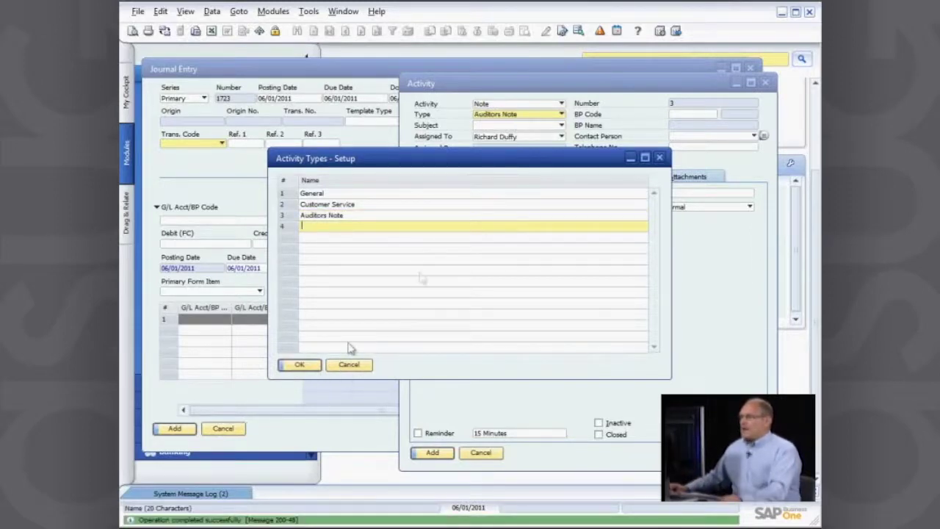
pyautogui.click(299, 365)
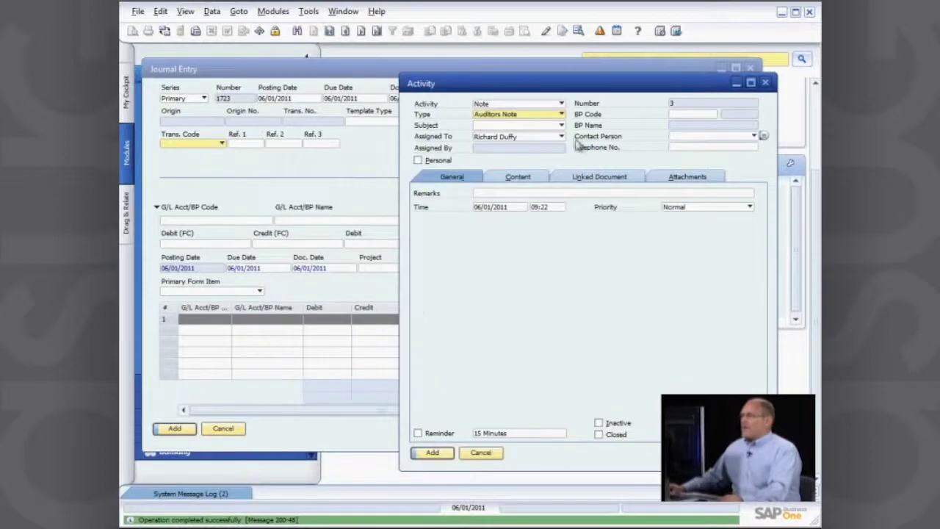
# Define a new activity subject named "Adjustment Required" for the Auditors Note type and use it for the activity.
pyautogui.click(561, 125)
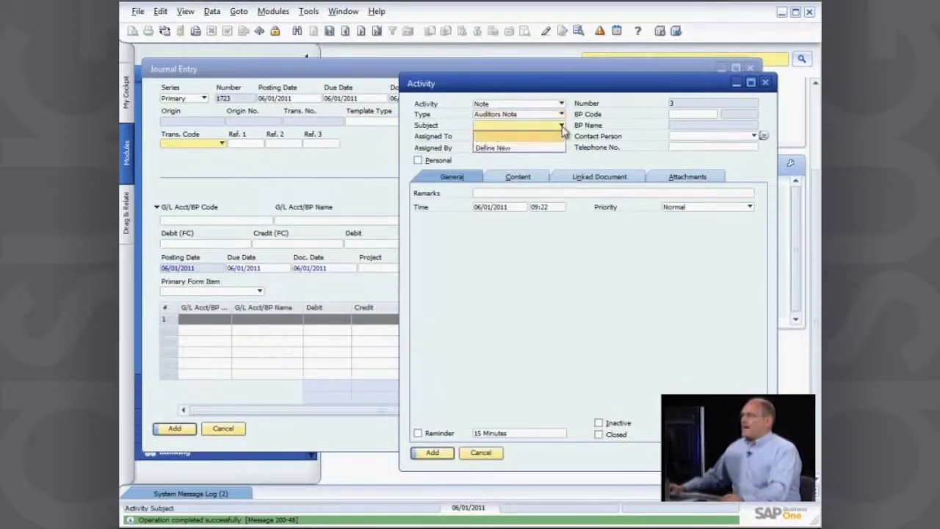
pyautogui.click(517, 149)
pyautogui.write('A')
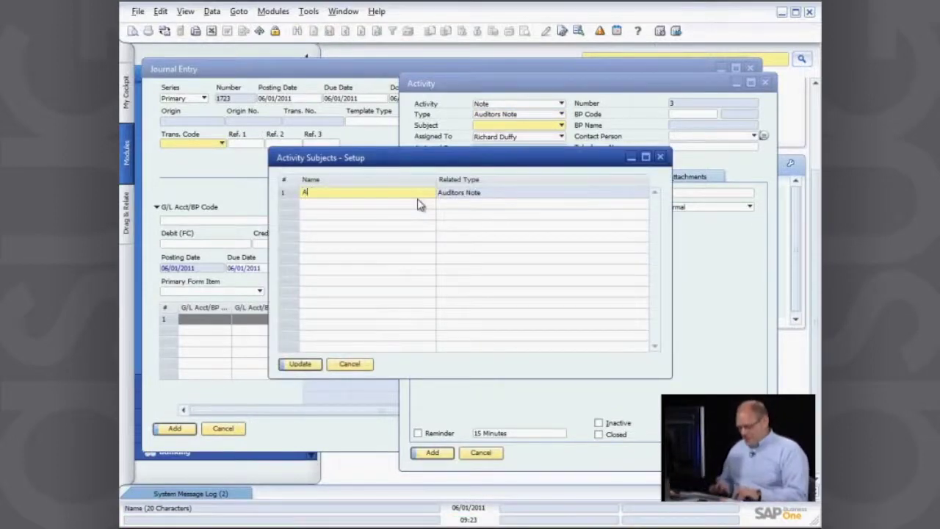
pyautogui.write('djustment ')
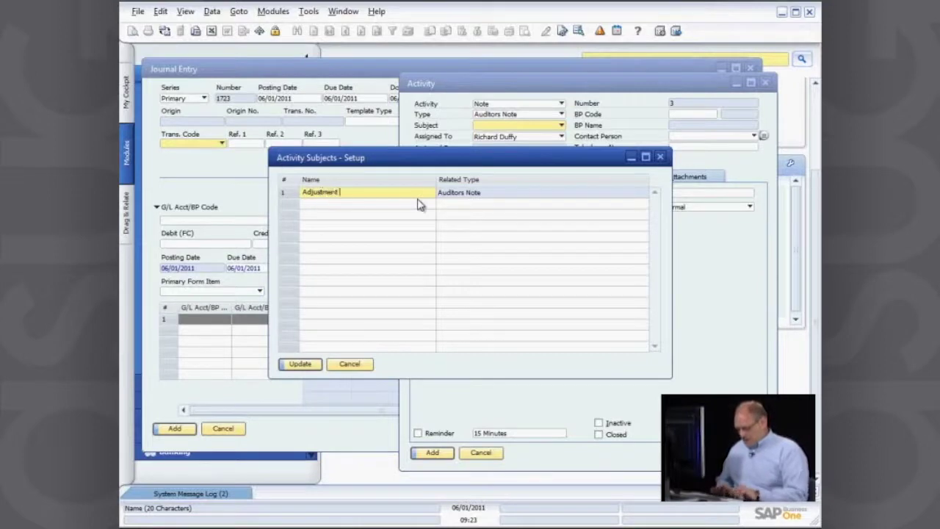
pyautogui.write('Require')
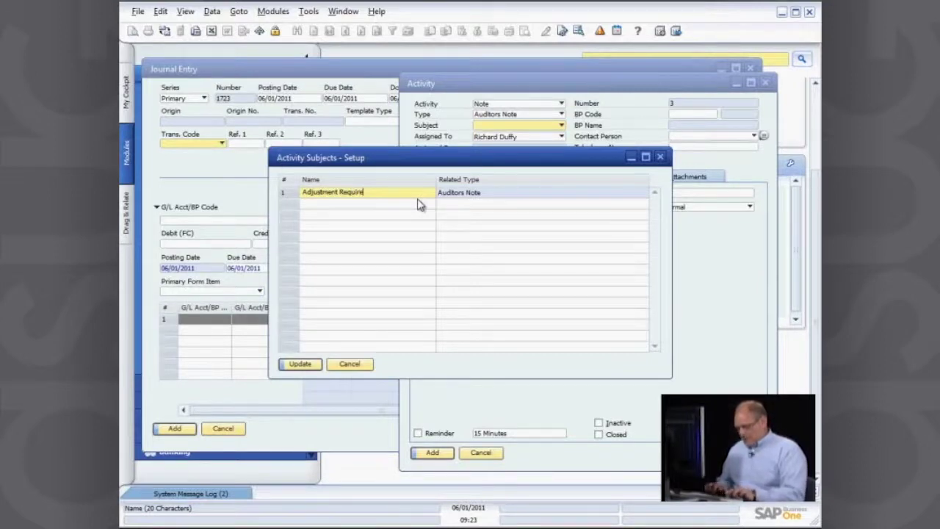
pyautogui.write('d')
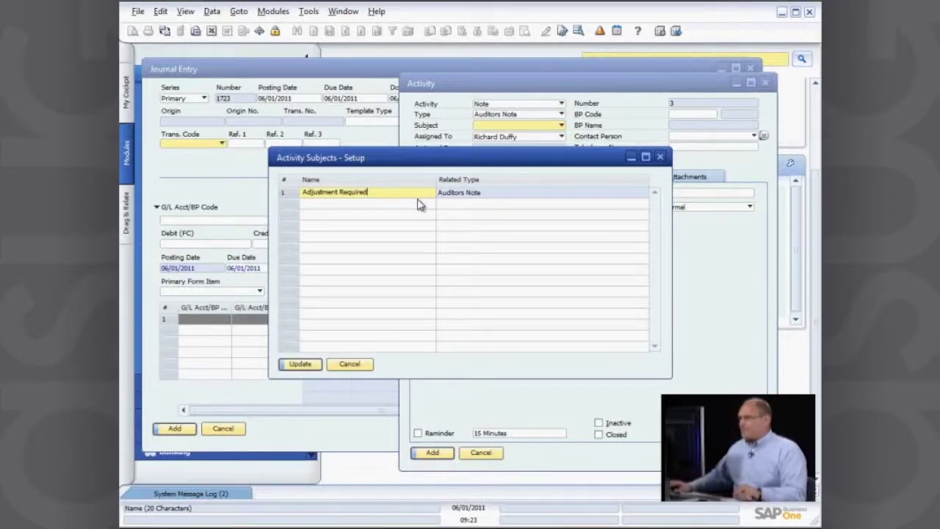
pyautogui.click(297, 367)
pyautogui.click(301, 365)
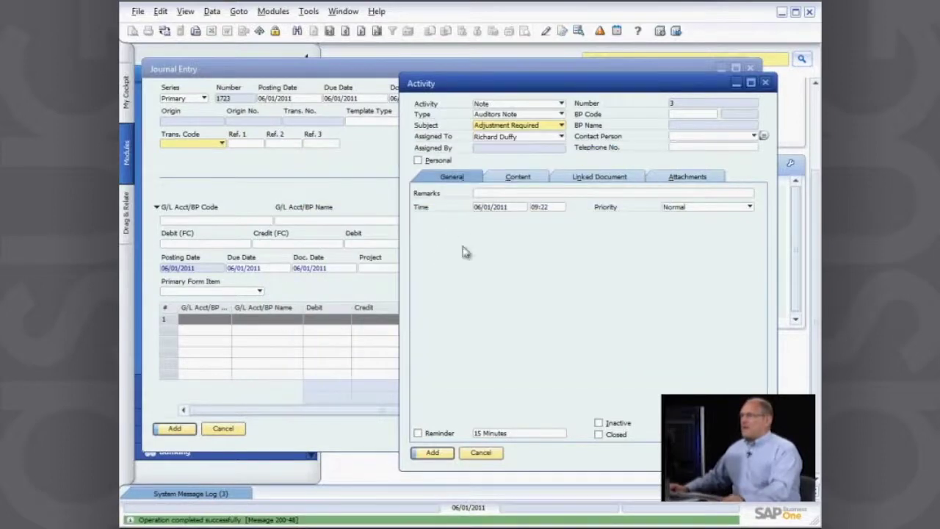
# Examine the activity's content, linked document and attachments, and cancel the activity without adding it.
pyautogui.click(509, 178)
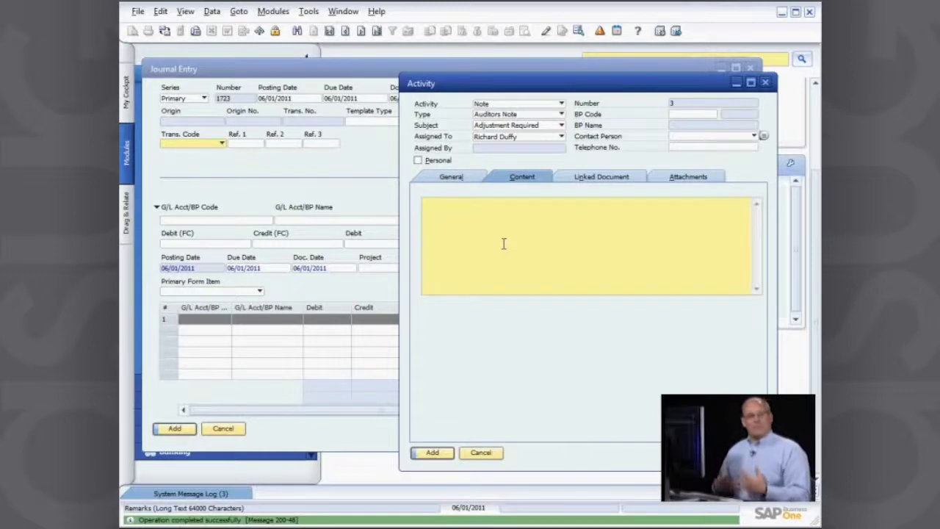
pyautogui.click(450, 177)
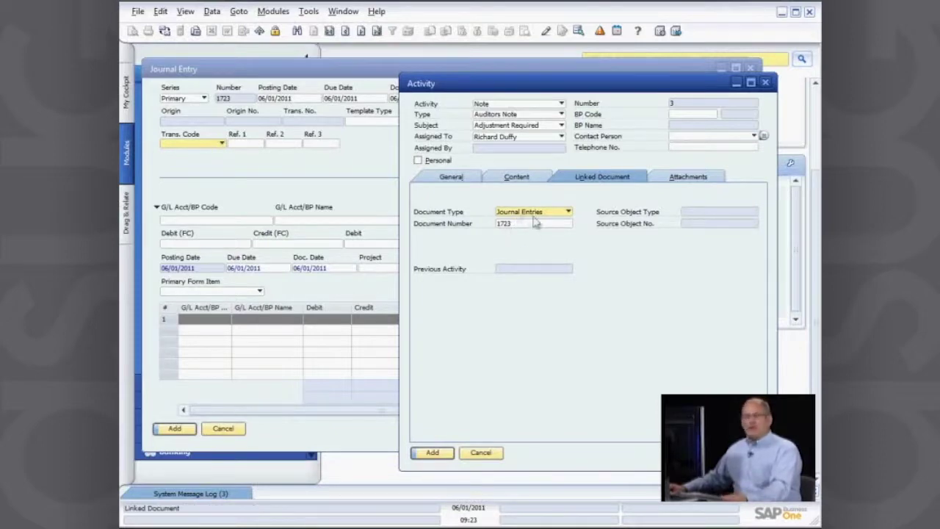
pyautogui.click(677, 180)
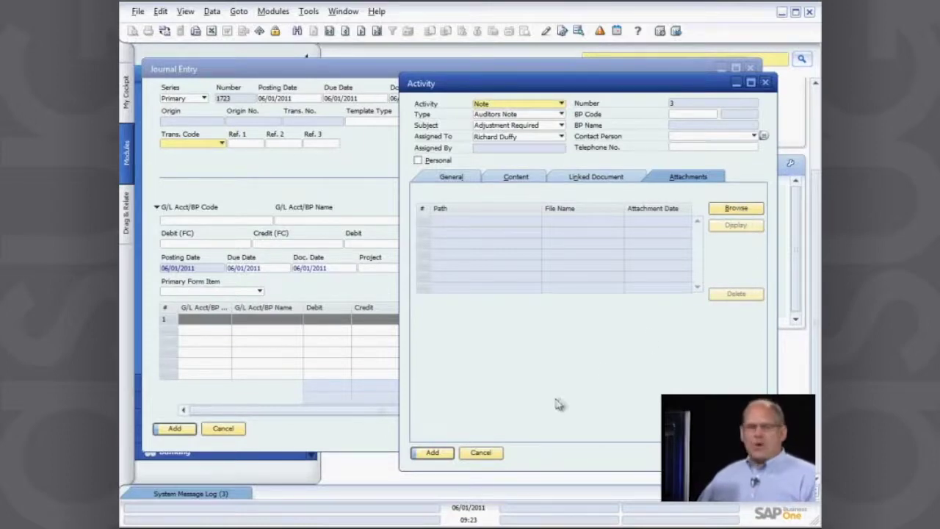
pyautogui.click(480, 453)
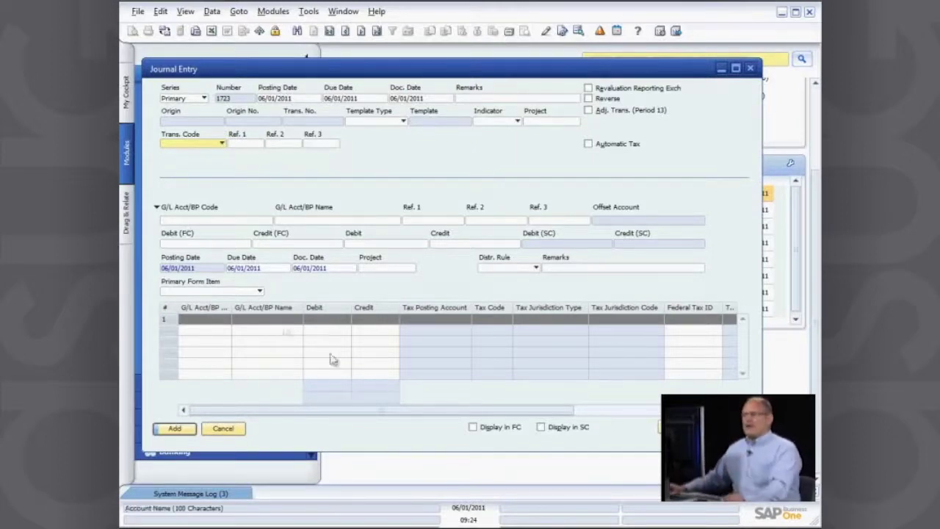
# Open the G/L account list for the entry's first line, sort it by descending account number, and re-sort it by account name.
pyautogui.click(214, 225)
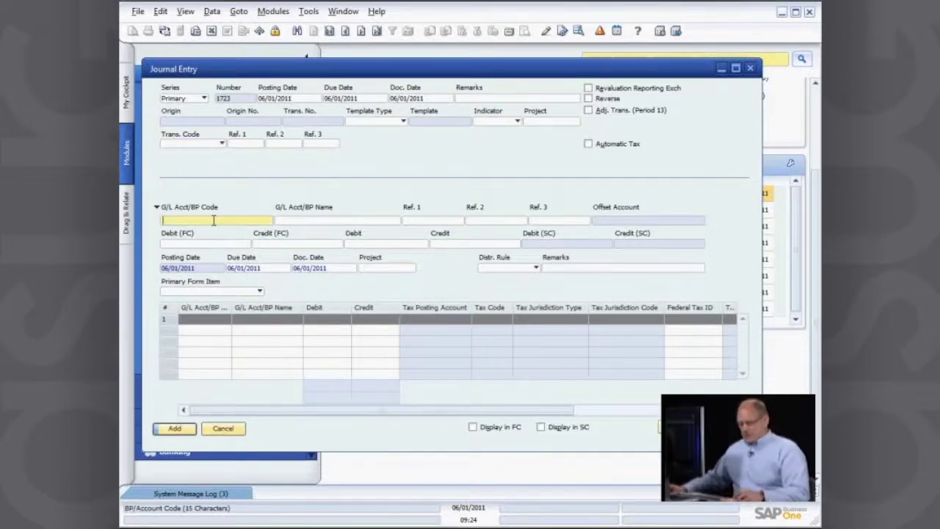
pyautogui.press('Tab')
pyautogui.moveTo(636, 238); pyautogui.dragTo(564, 167)
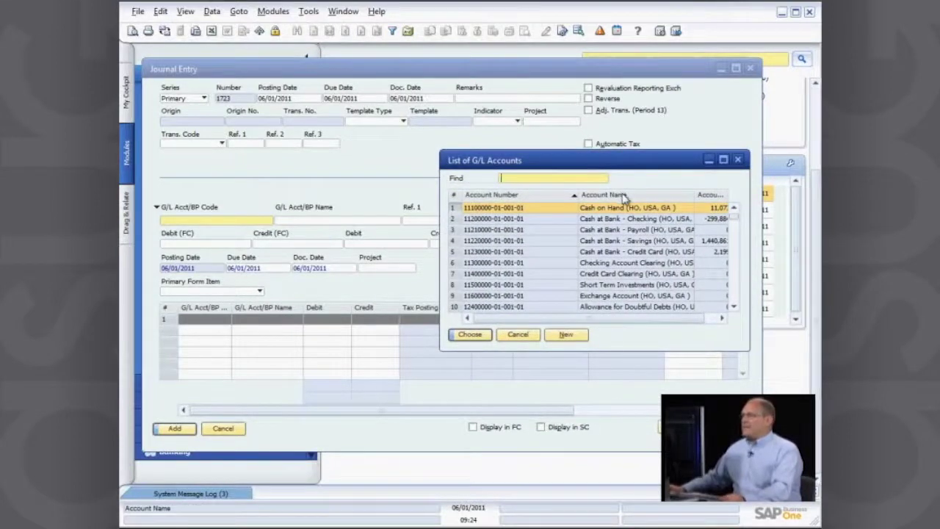
pyautogui.doubleClick(516, 195)
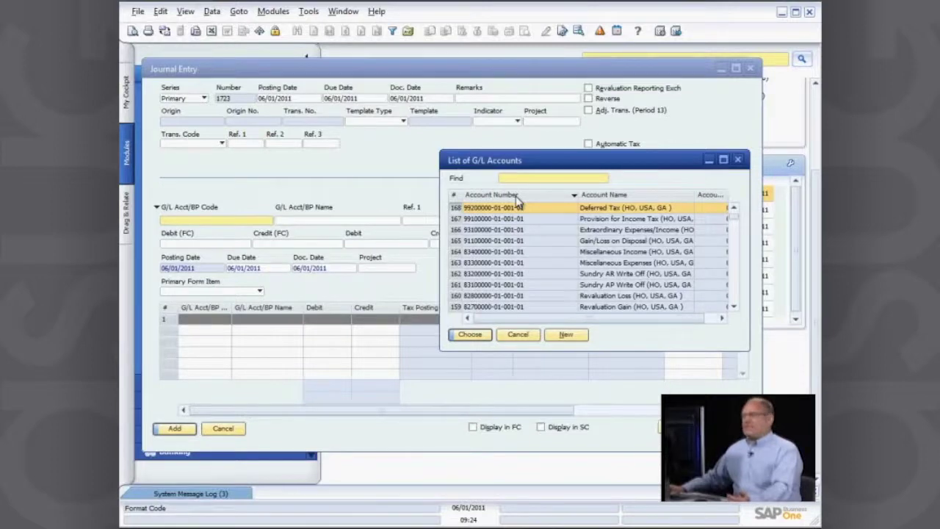
pyautogui.doubleClick(623, 195)
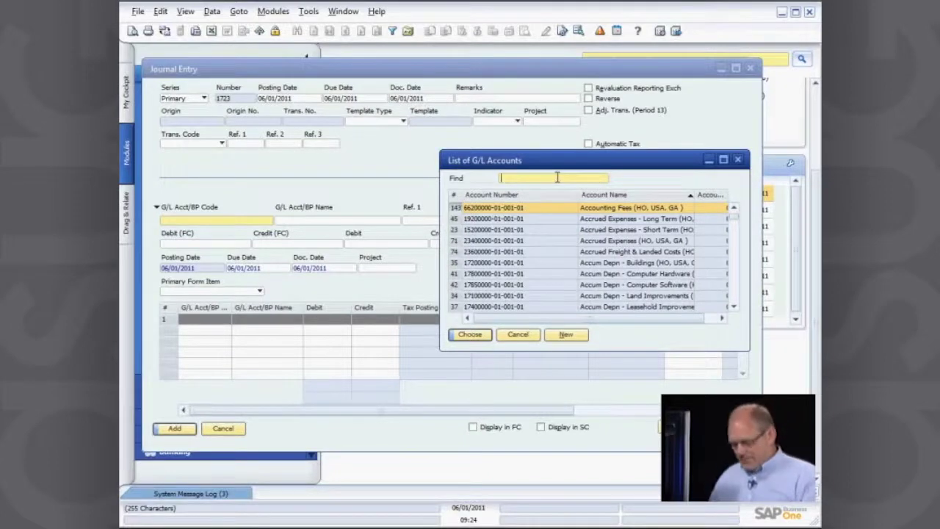
# Search the G/L account list by name for "Re" and "Sales", clearing the search text after each.
pyautogui.write('Re')
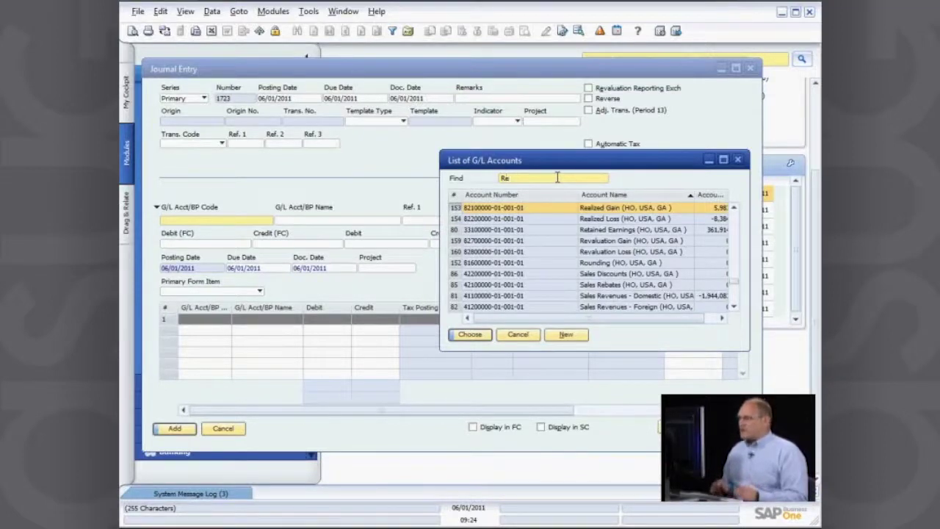
pyautogui.press('BackSpace')
pyautogui.press('BackSpace')
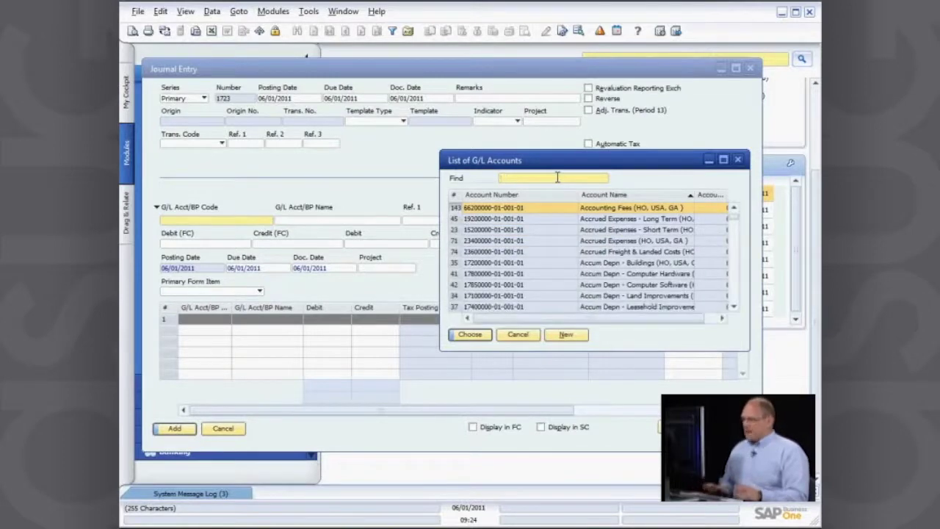
pyautogui.write('Sales')
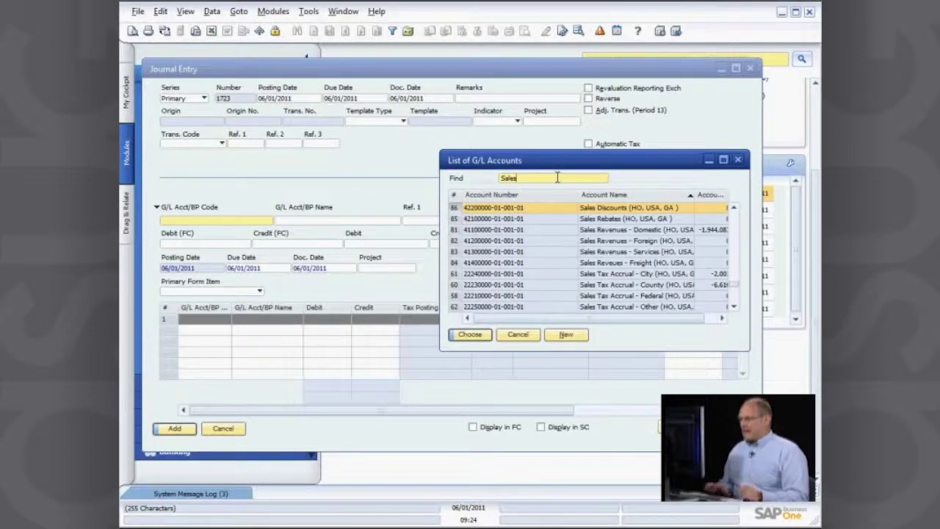
pyautogui.press('BackSpace')
pyautogui.press('BackSpace')
pyautogui.press('BackSpace')
pyautogui.press('BackSpace')
pyautogui.press('BackSpace')
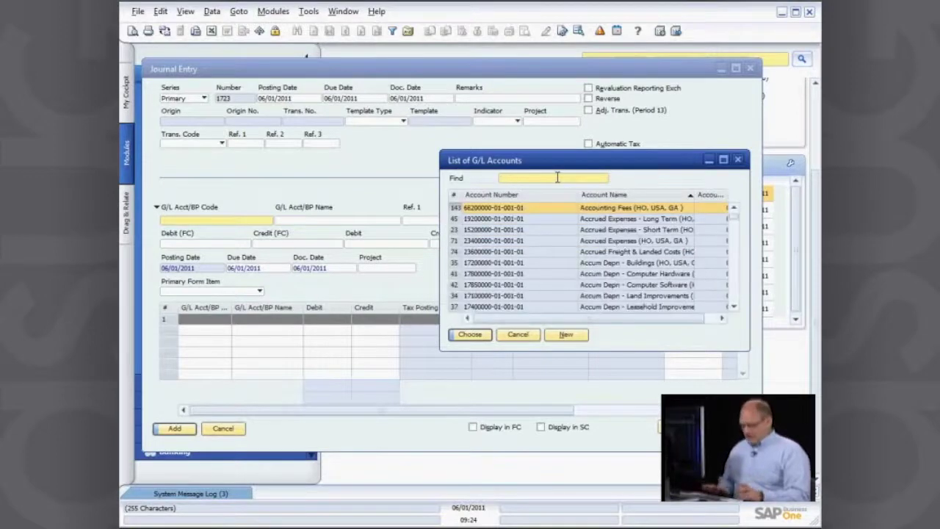
# Search the account list for "Income", shorten the search to "Inco", and choose the Goodwill account for the first line.
pyautogui.write('Income')
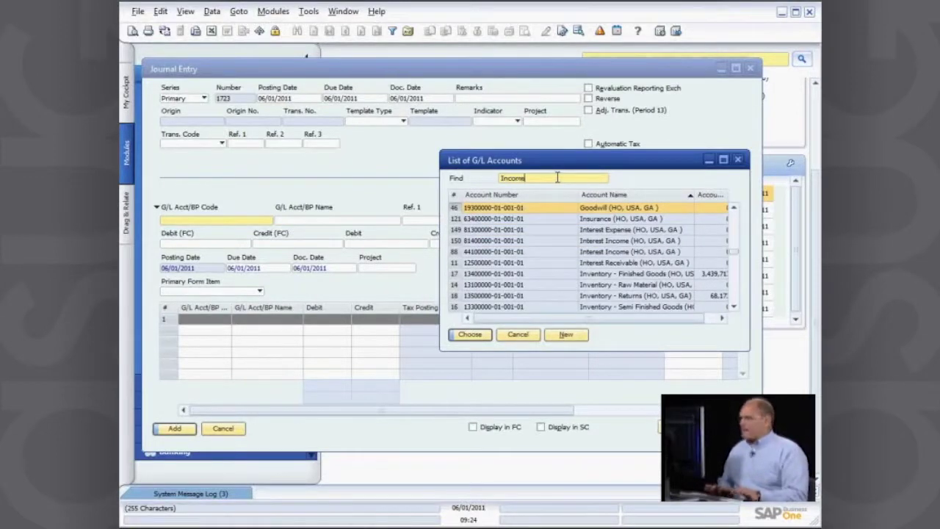
pyautogui.press('BackSpace')
pyautogui.press('BackSpace')
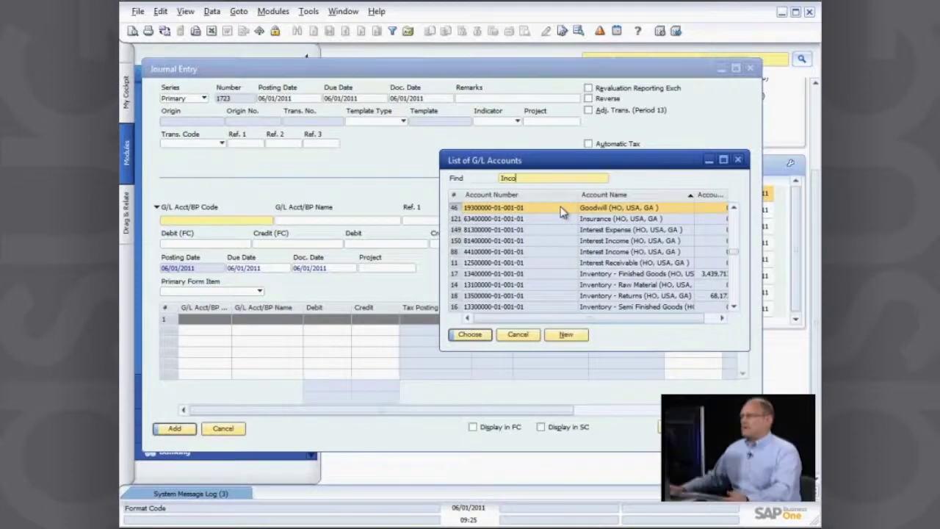
pyautogui.doubleClick(621, 212)
# Set the Goodwill line's Ref. 1 to 34445 and its local-currency debit to 500.
pyautogui.click(423, 219)
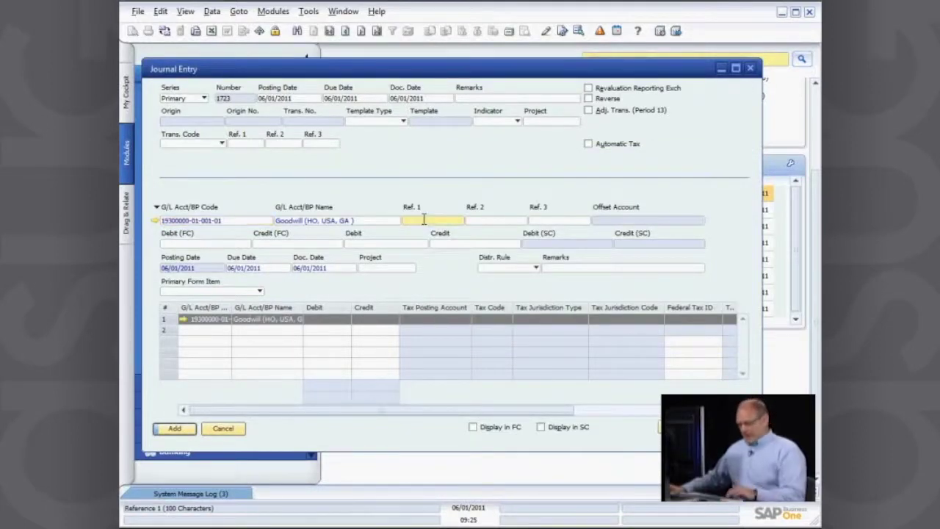
pyautogui.write('34445')
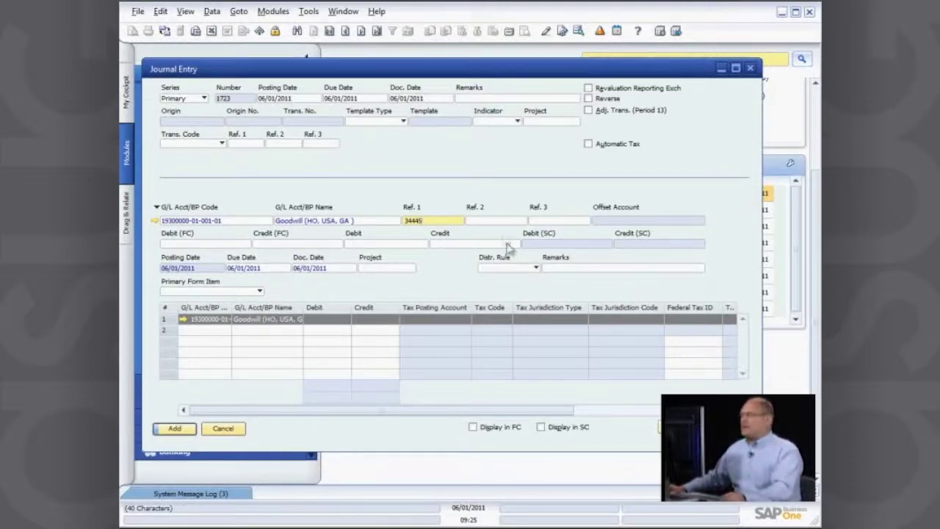
pyautogui.click(245, 244)
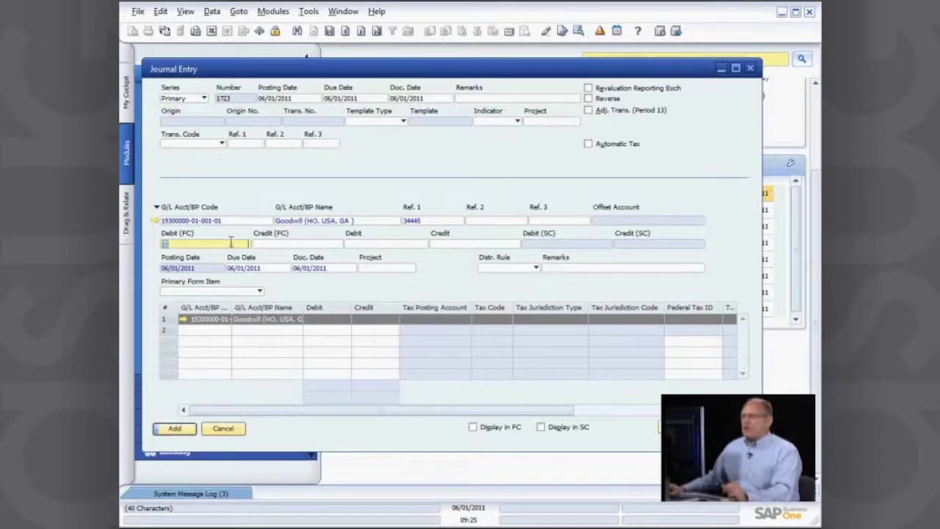
pyautogui.click(352, 245)
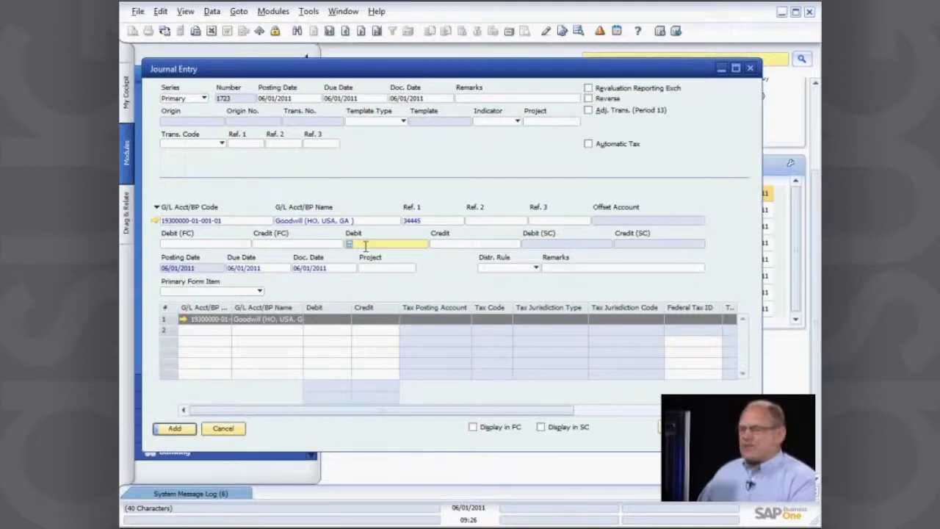
pyautogui.write('50.0')
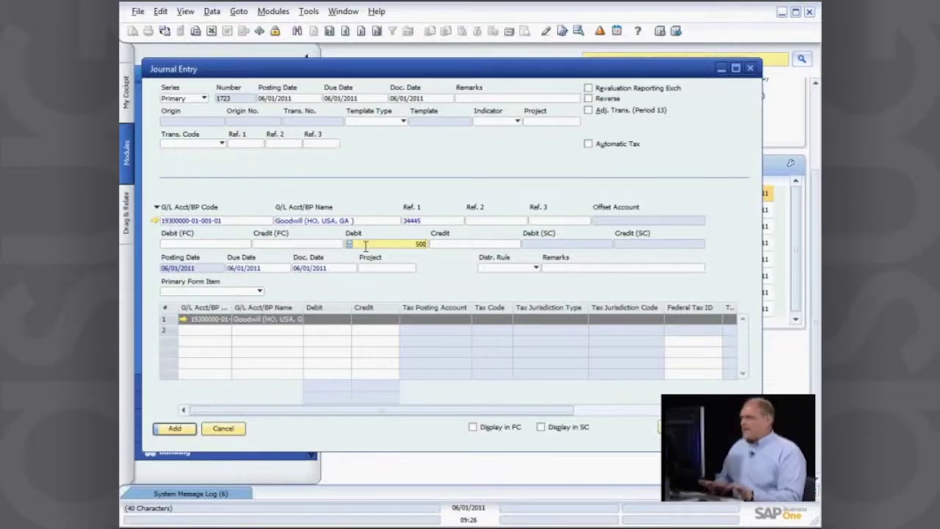
# Set the Goodwill line's debit to 50,000 and go to its distribution rule.
pyautogui.write('00')
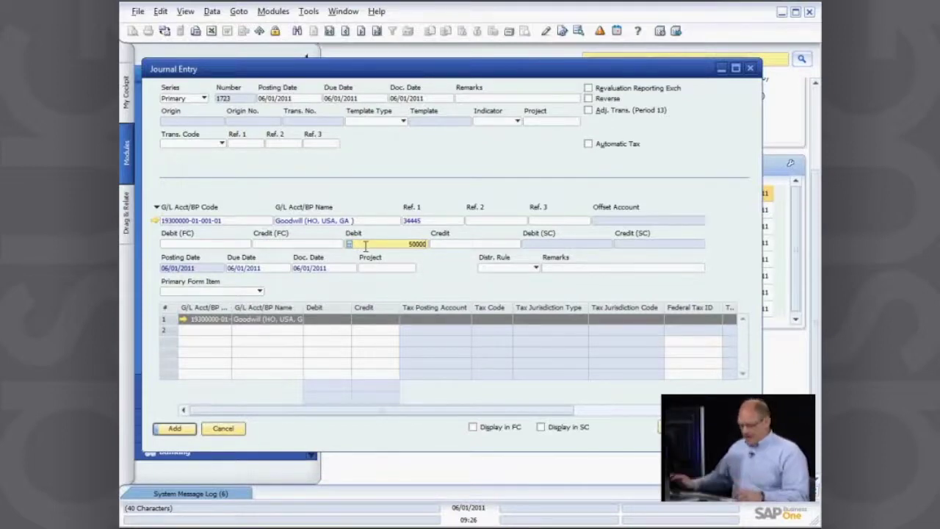
pyautogui.press('Tab')
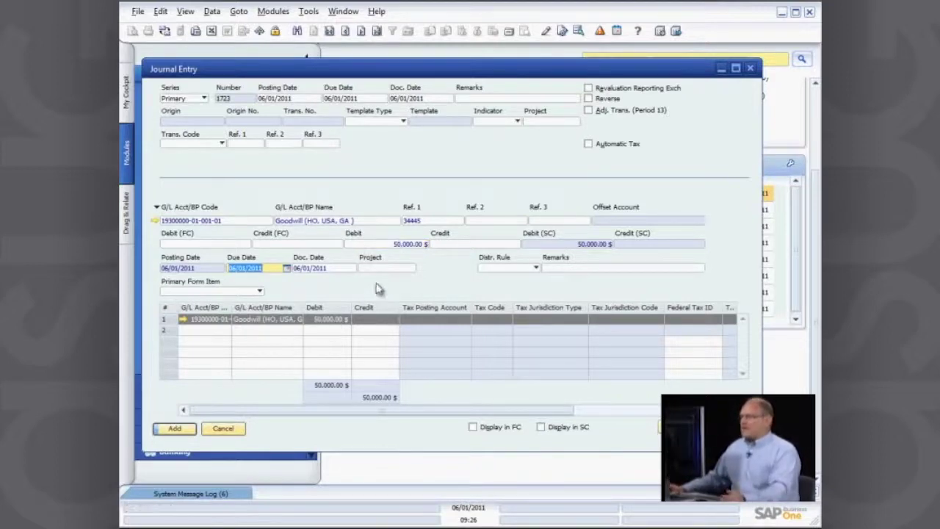
pyautogui.click(534, 269)
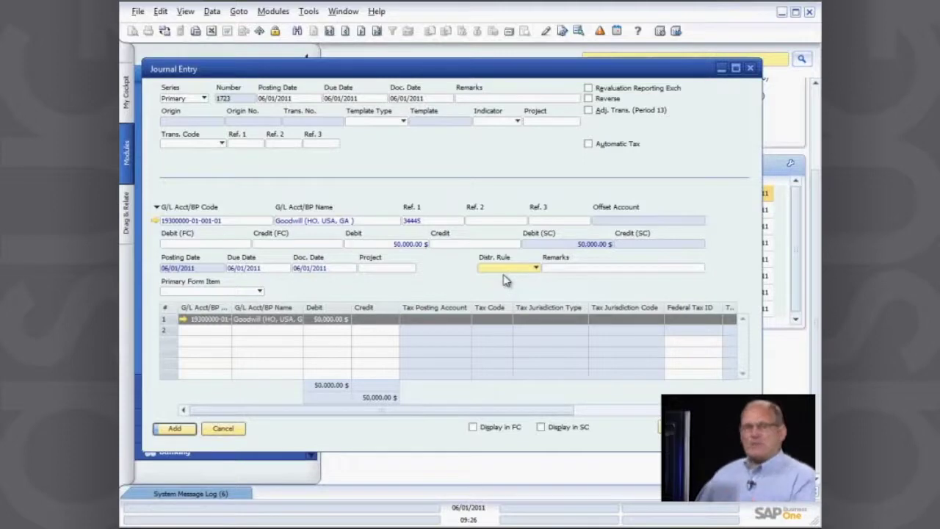
# Choose the Amortization - Goodwill account from the G/L account list for the journal entry's second line.
pyautogui.click(223, 332)
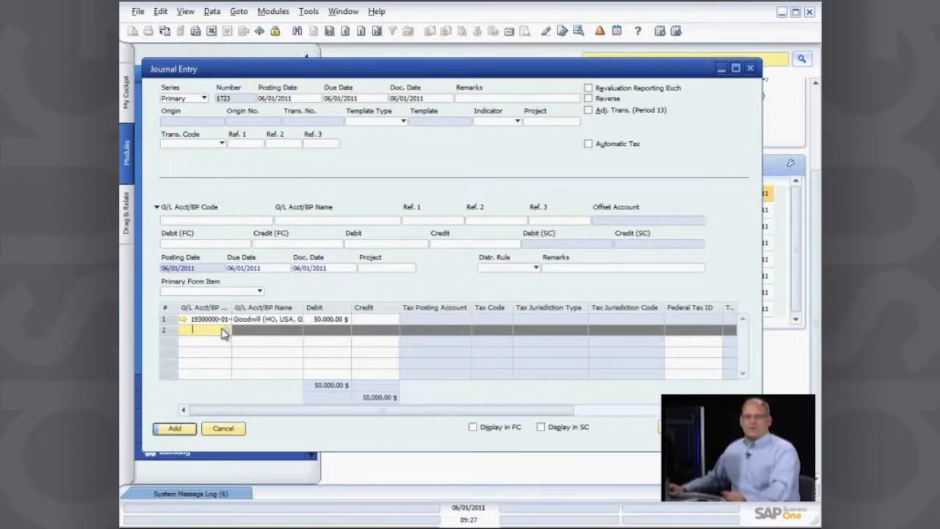
pyautogui.click(218, 221)
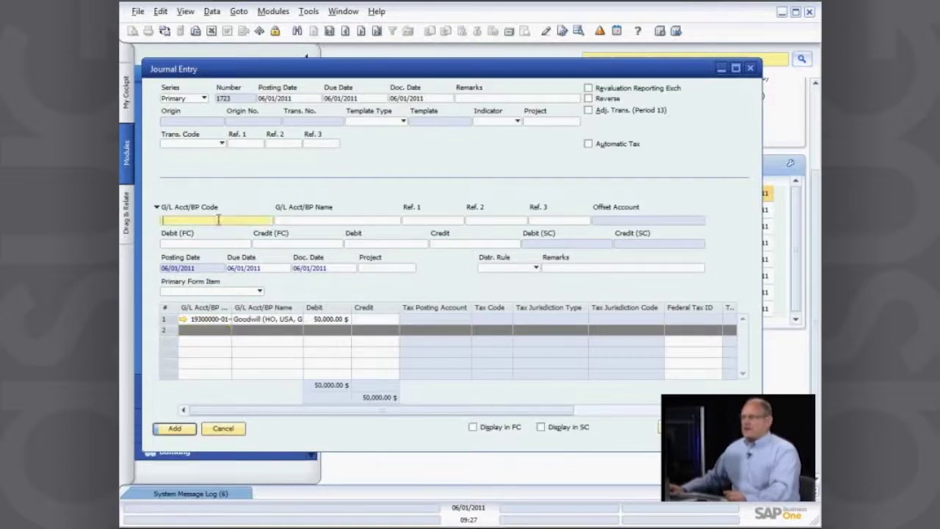
pyautogui.click(211, 330)
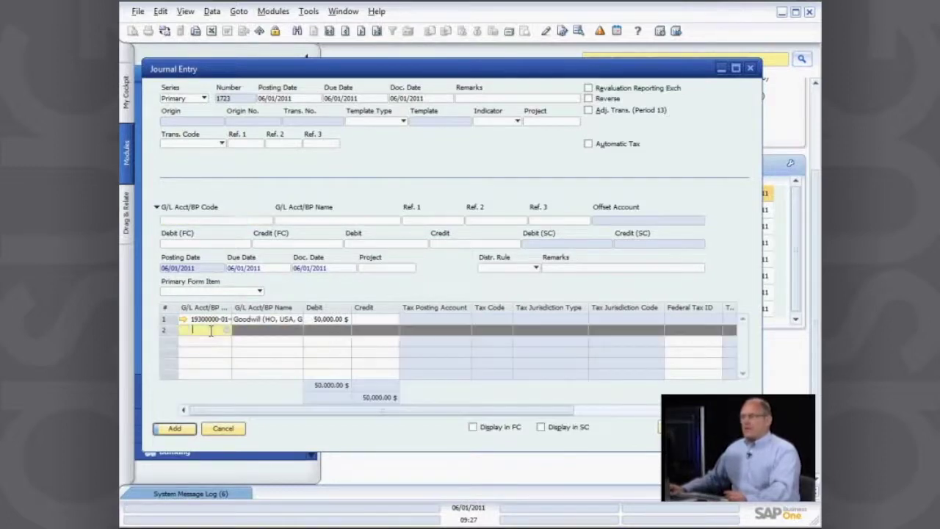
pyautogui.click(227, 330)
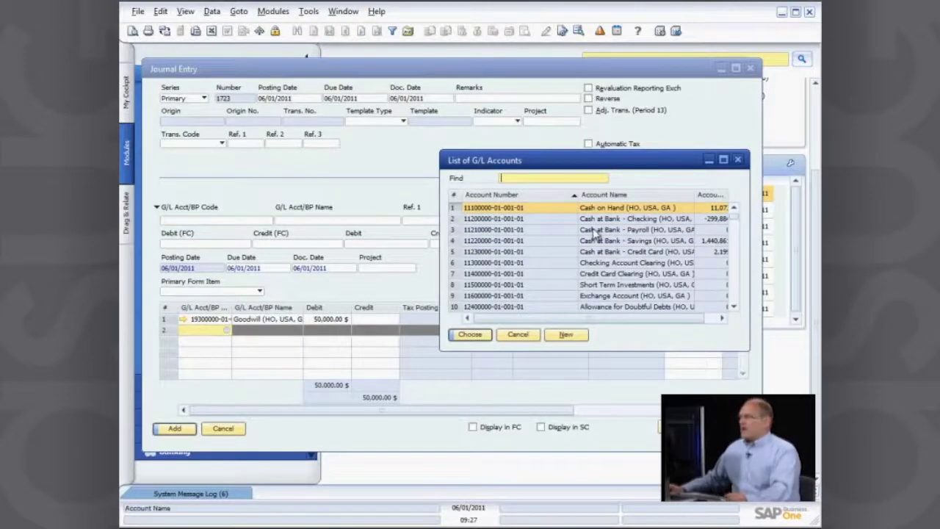
pyautogui.click(735, 302)
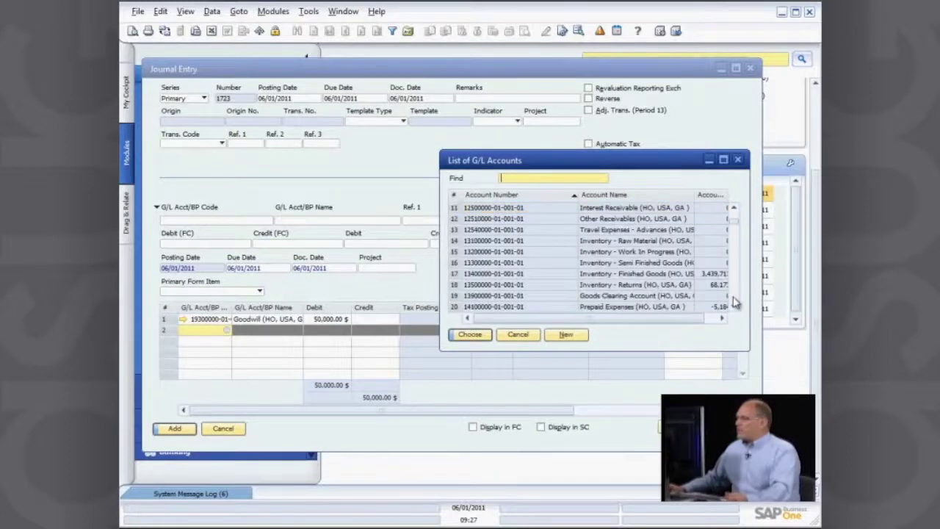
pyautogui.click(734, 302)
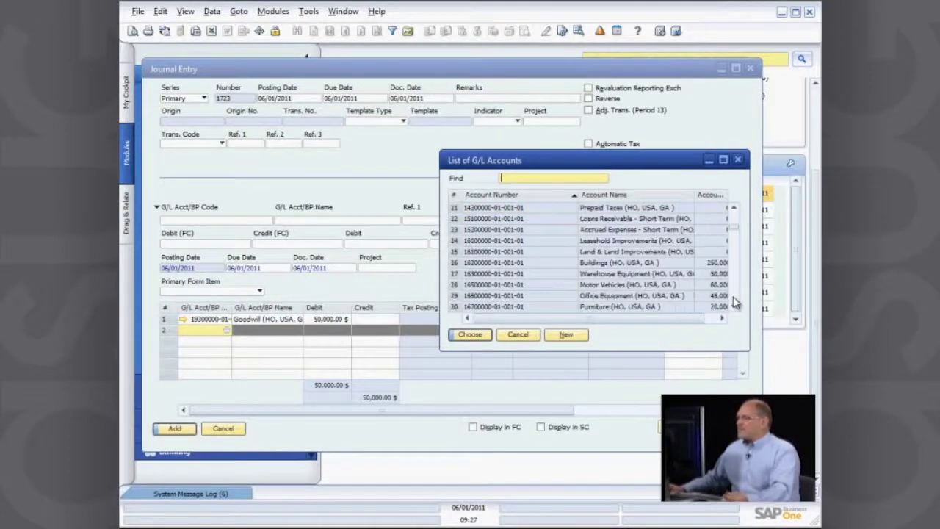
pyautogui.click(734, 302)
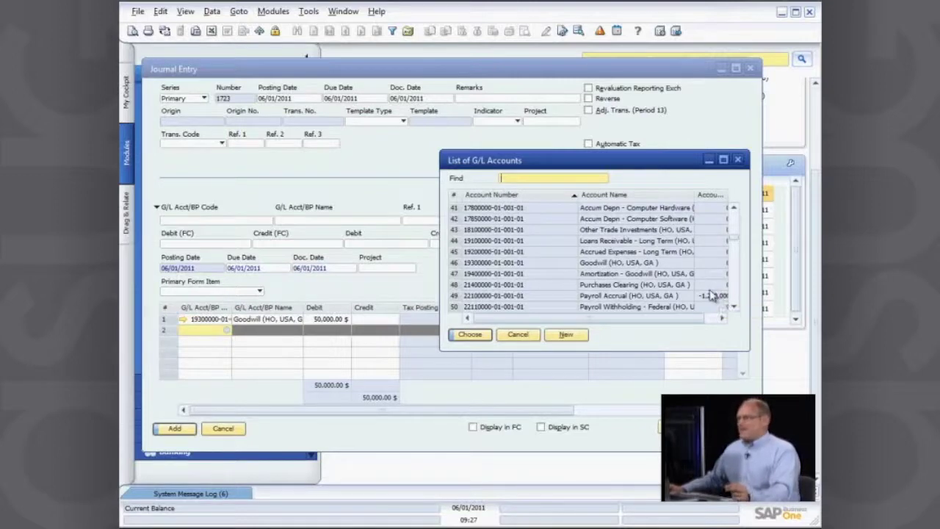
pyautogui.click(631, 273)
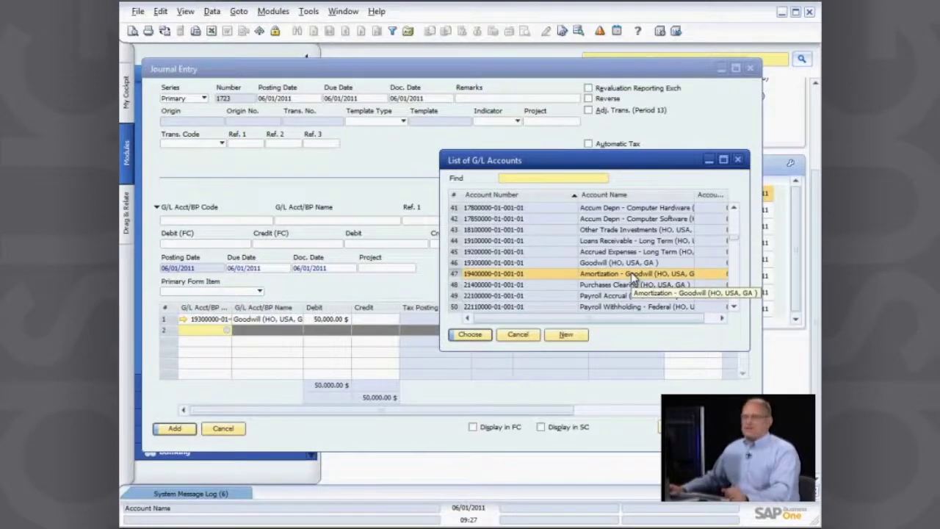
pyautogui.doubleClick(633, 275)
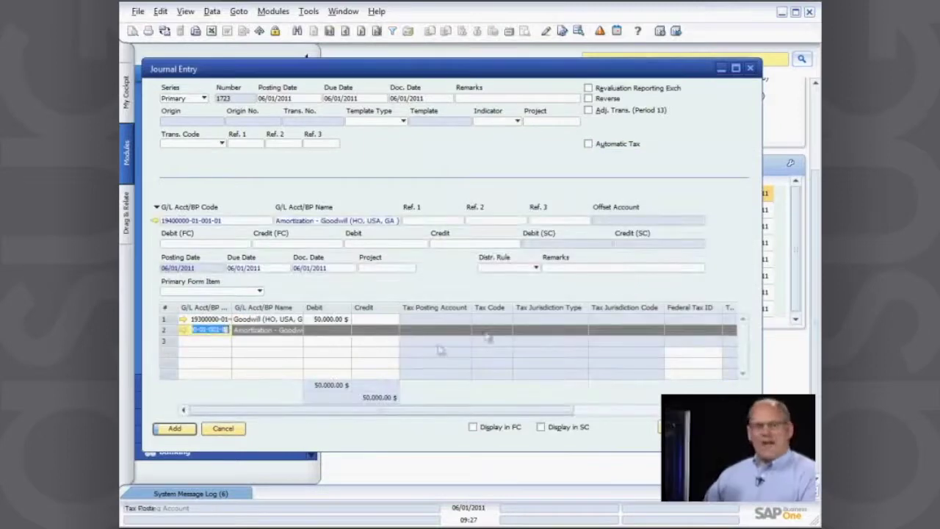
# Credit the Amortization - Goodwill line with the balancing 50,000, then add the journal entry and close its form.
pyautogui.click(384, 333)
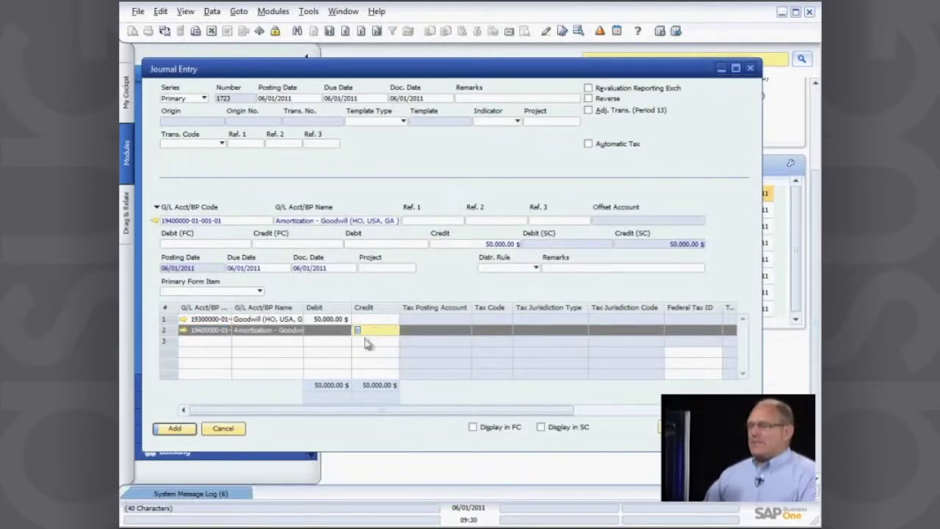
pyautogui.click(326, 331)
pyautogui.click(374, 330)
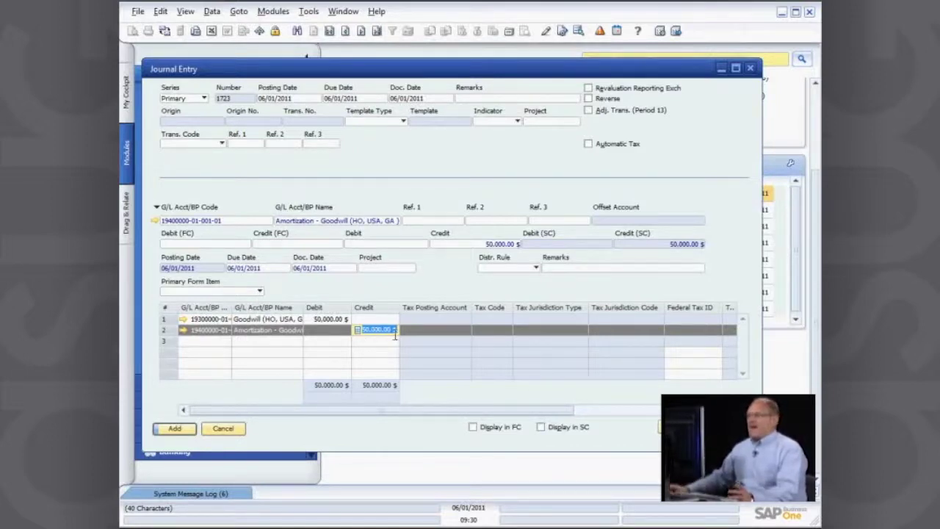
pyautogui.click(184, 433)
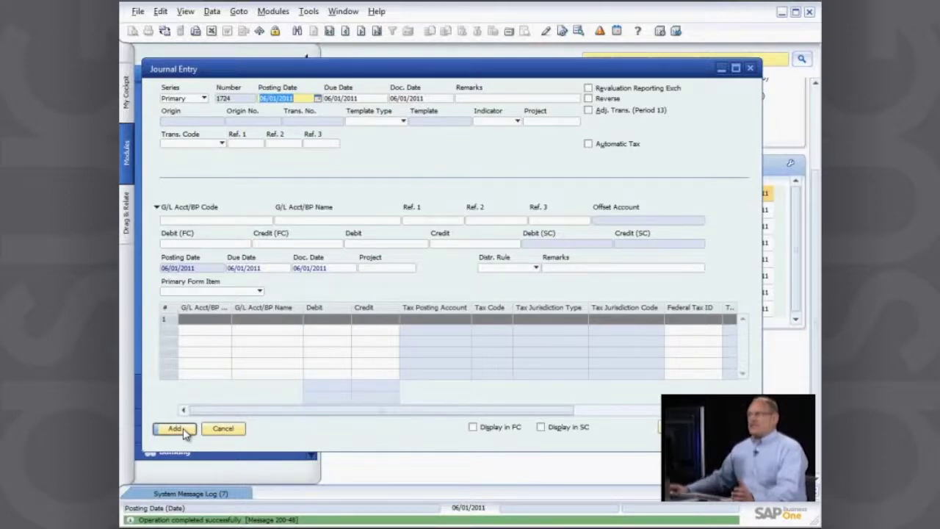
pyautogui.click(750, 68)
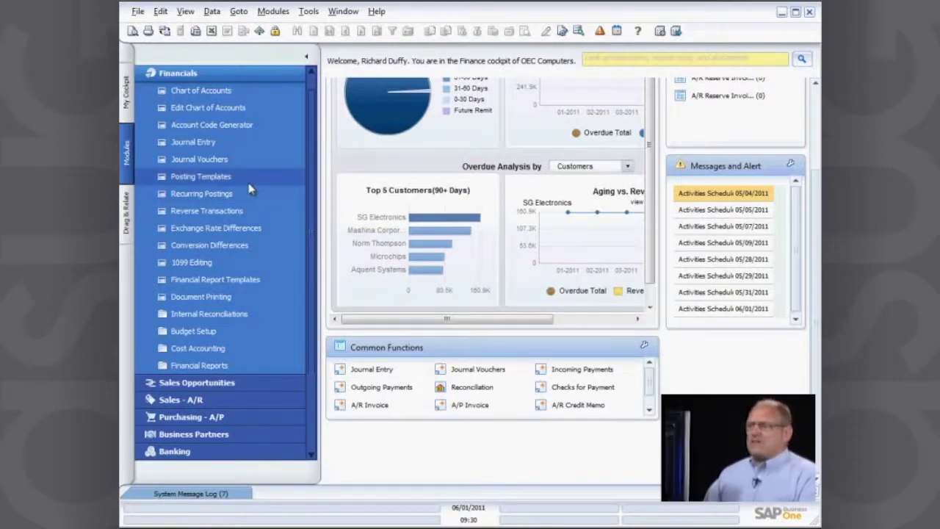
# Start a new posting template with the code Rent and the description "Rental Expense Template".
pyautogui.click(209, 180)
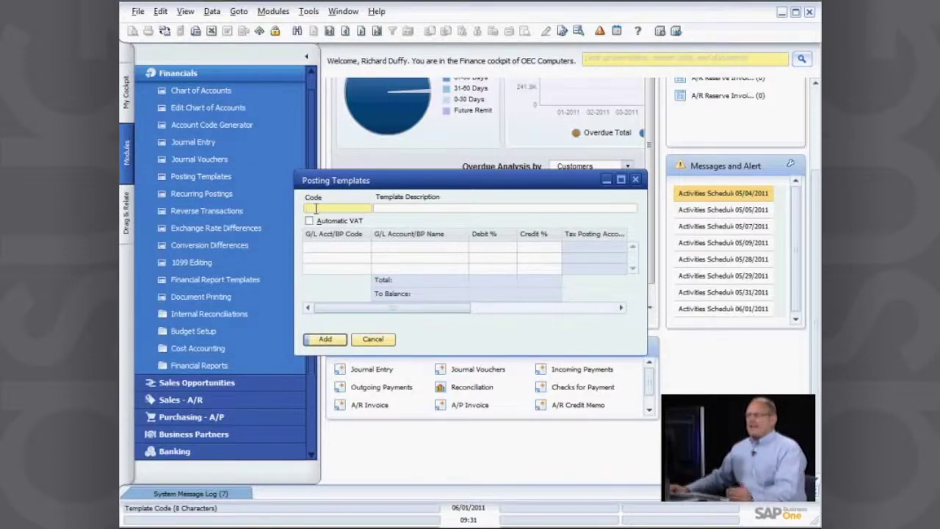
pyautogui.click(330, 31)
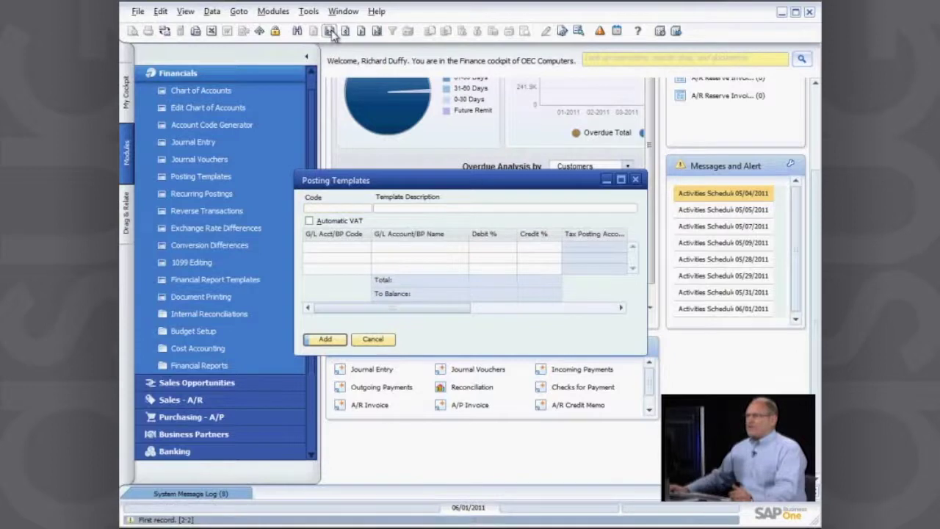
pyautogui.click(330, 207)
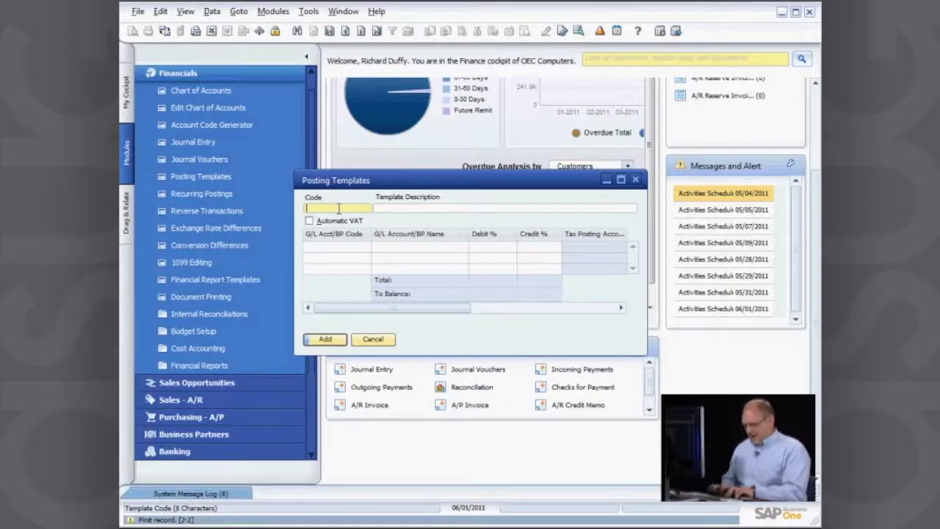
pyautogui.write('Rent')
pyautogui.press('Tab')
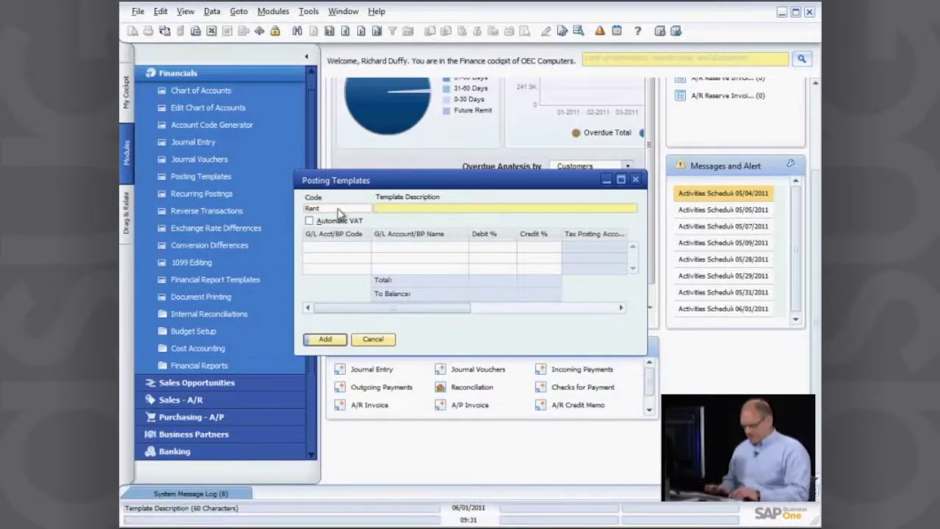
pyautogui.write('Rental')
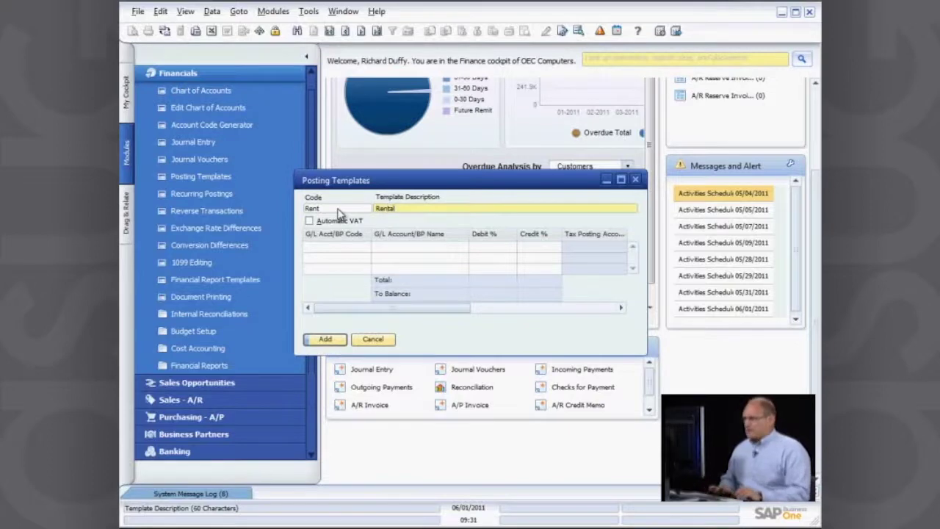
pyautogui.write(' Expense')
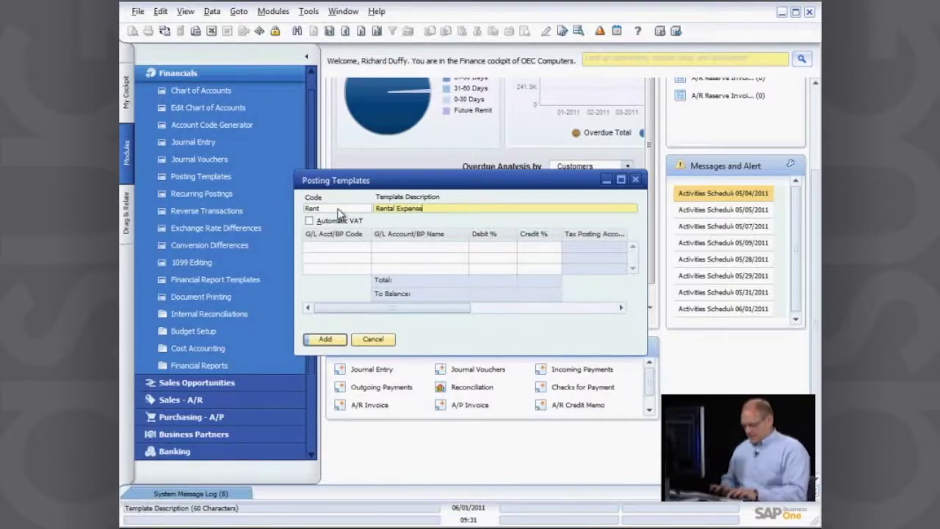
pyautogui.write(' Template')
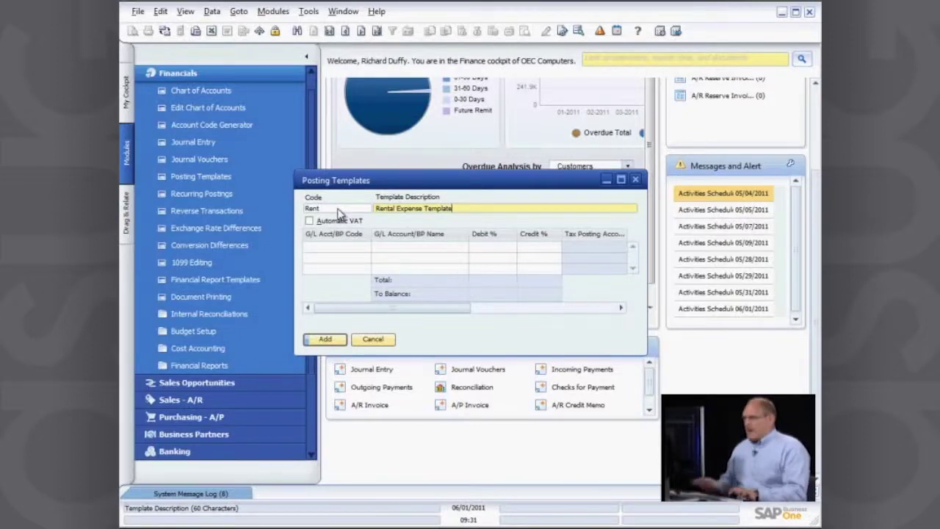
# Assign the Cash at Bank - Checking account to the template's first line with a credit of 100 percent.
pyautogui.click(341, 249)
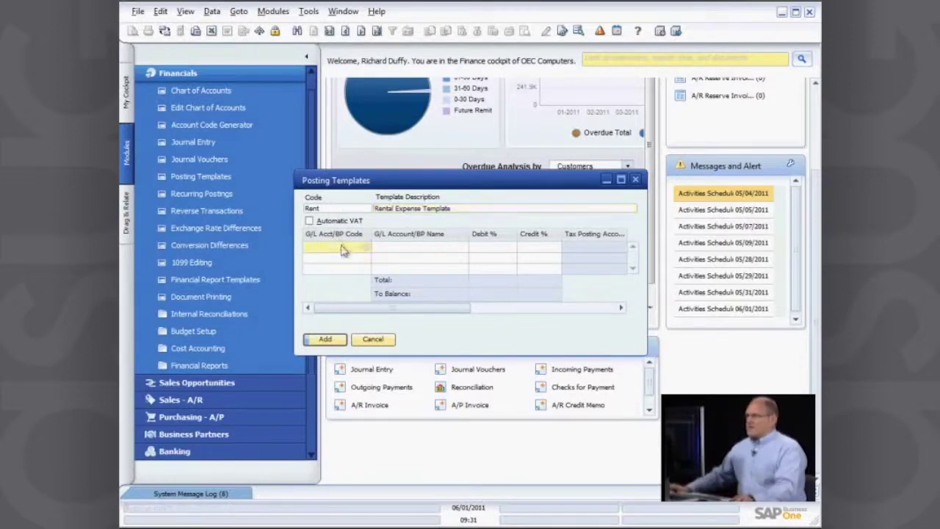
pyautogui.click(366, 248)
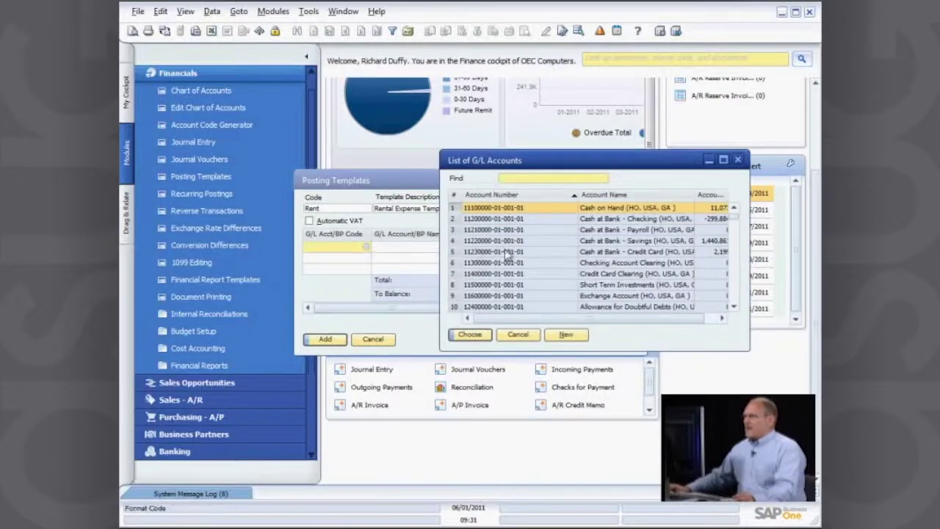
pyautogui.doubleClick(607, 221)
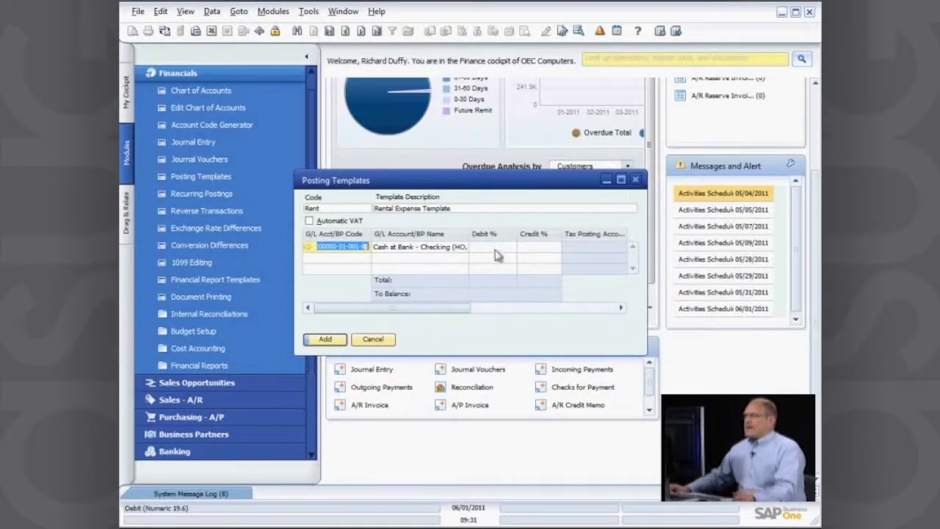
pyautogui.click(534, 246)
pyautogui.write('100')
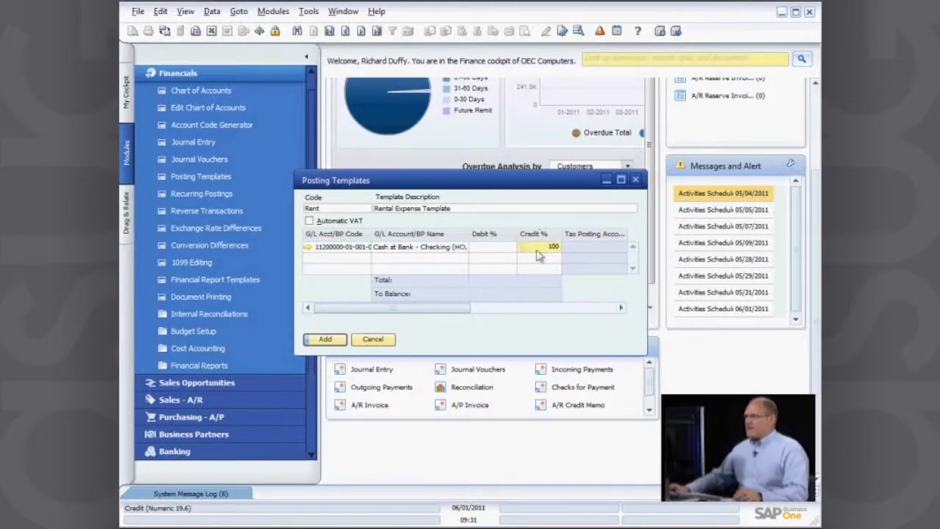
# Search the G/L accounts sorted by name for "off" and choose Office and Building Rent for the template's second line.
pyautogui.click(366, 257)
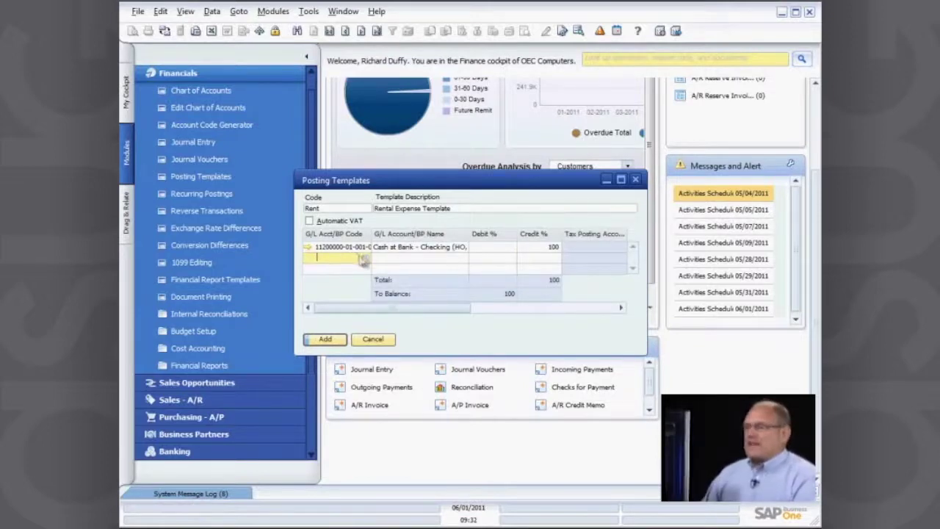
pyautogui.press('Tab')
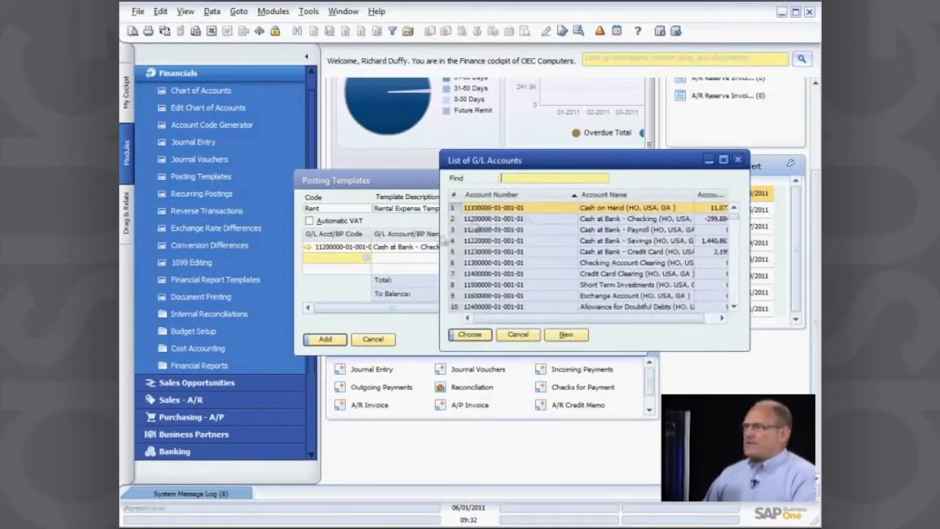
pyautogui.write('o')
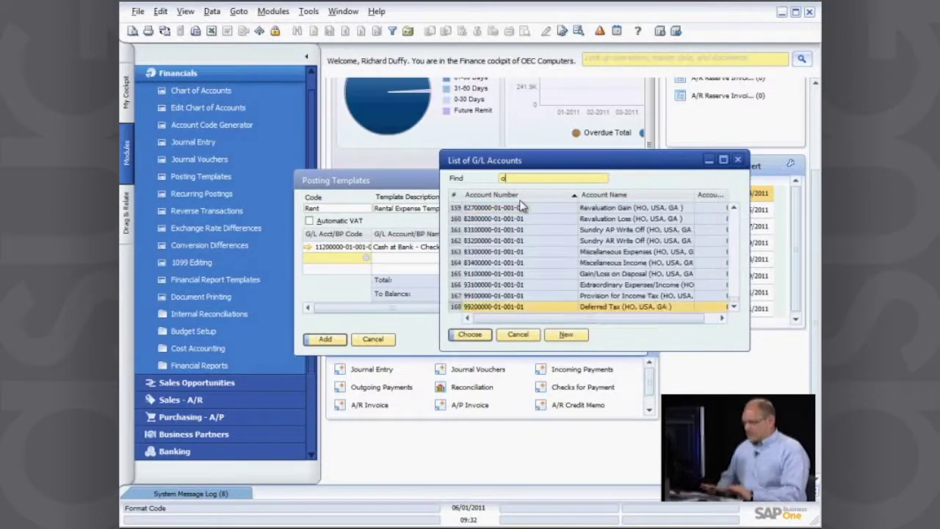
pyautogui.write('ff')
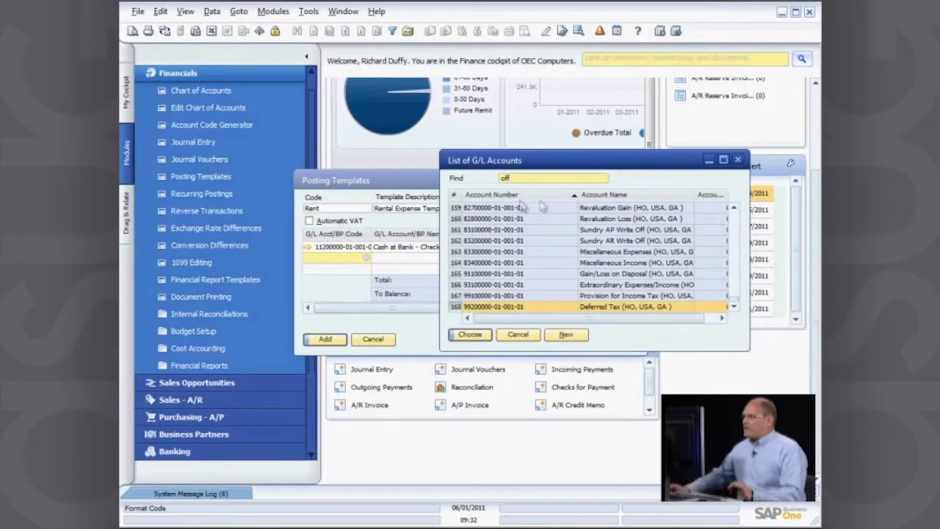
pyautogui.click(628, 196)
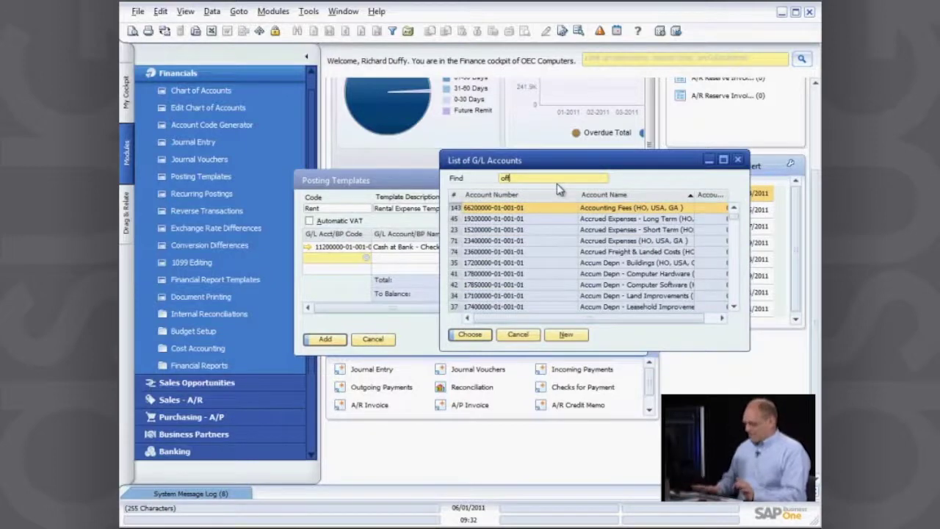
pyautogui.press('BackSpace')
pyautogui.press('BackSpace')
pyautogui.press('BackSpace')
pyautogui.write('off')
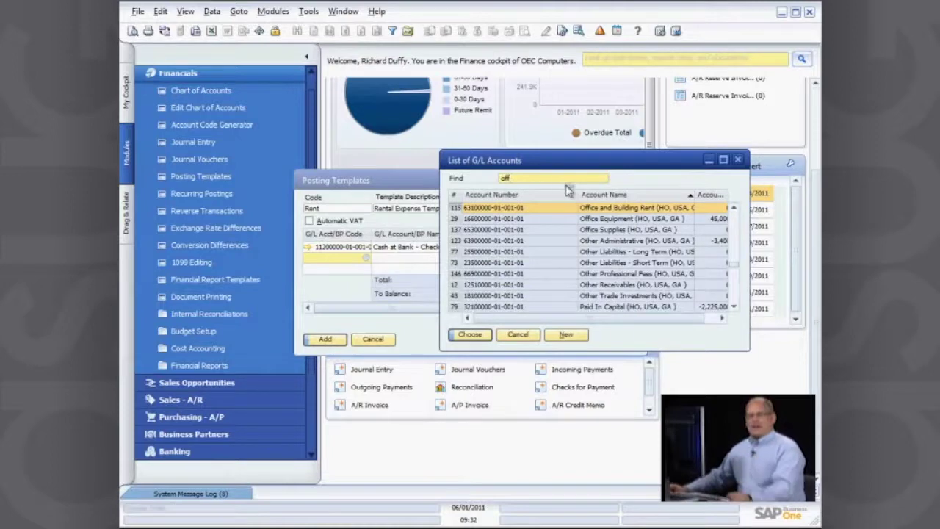
pyautogui.doubleClick(619, 209)
# Set the Office and Building Rent line's debit to 50 percent and allocate the remaining debit to a third line.
pyautogui.click(501, 256)
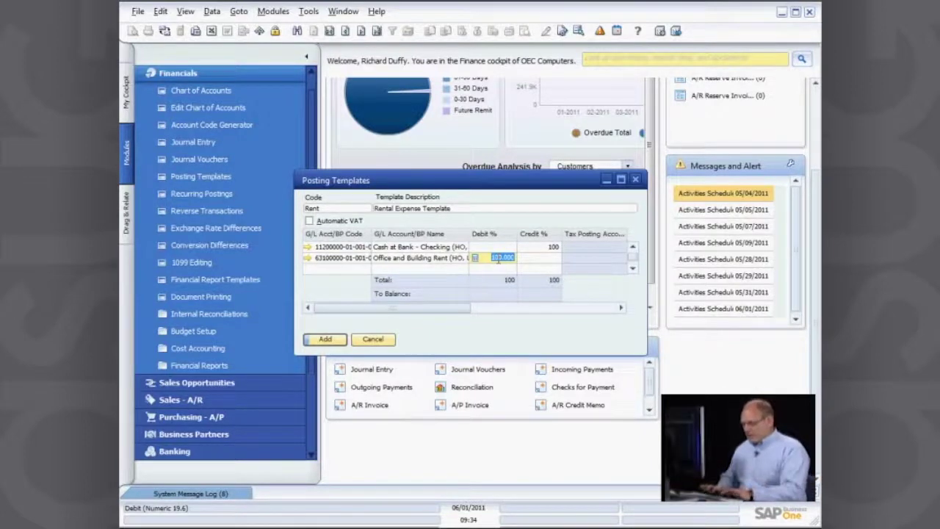
pyautogui.write('50')
pyautogui.click(501, 268)
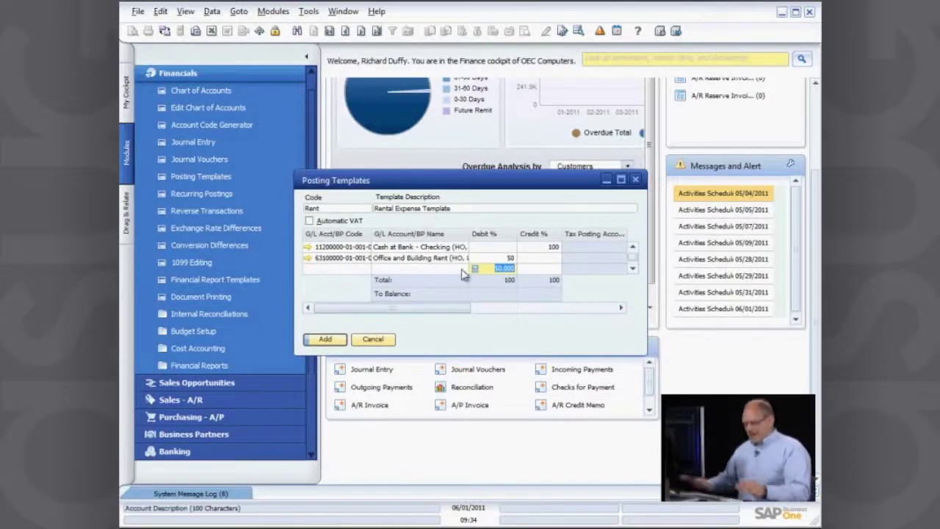
# Set the Office and Building Rent line's debit to 100 percent, then add the Rent template and close the posting templates.
pyautogui.write('25')
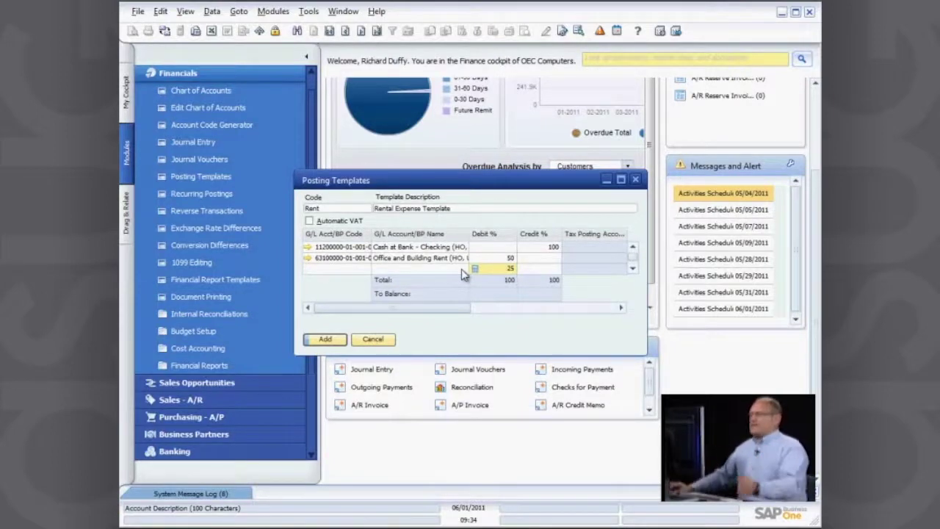
pyautogui.click(505, 258)
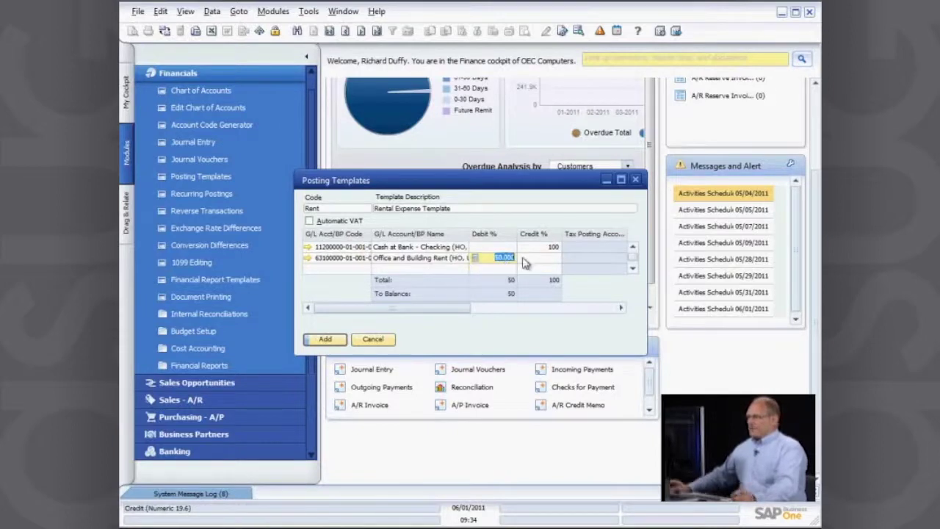
pyautogui.write('1')
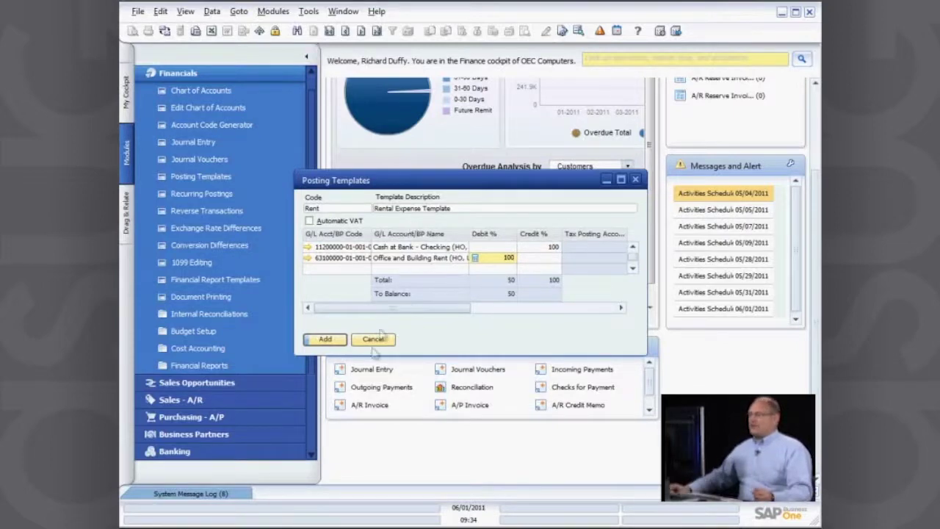
pyautogui.click(326, 340)
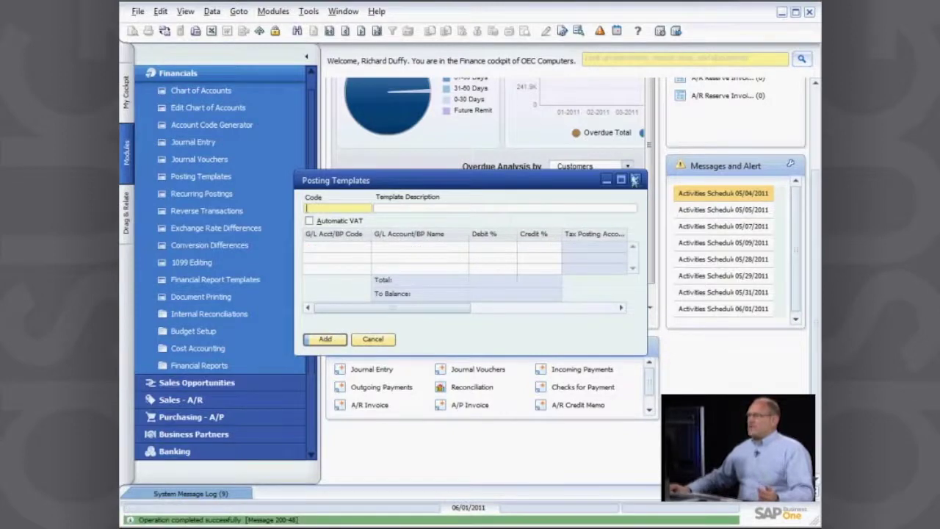
pyautogui.click(635, 180)
# Apply the Rent posting template of type Percentage to a new journal entry, and close the entry without saving it.
pyautogui.click(195, 144)
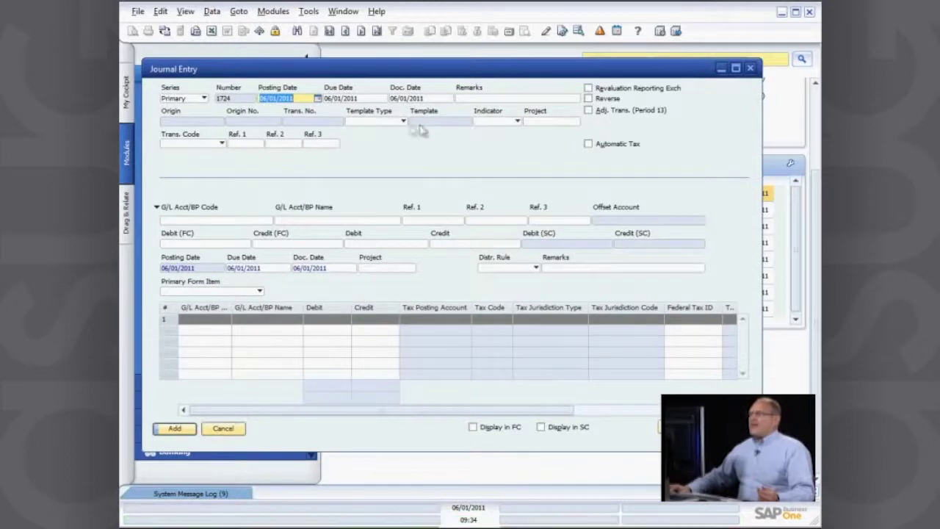
pyautogui.press('Tab')
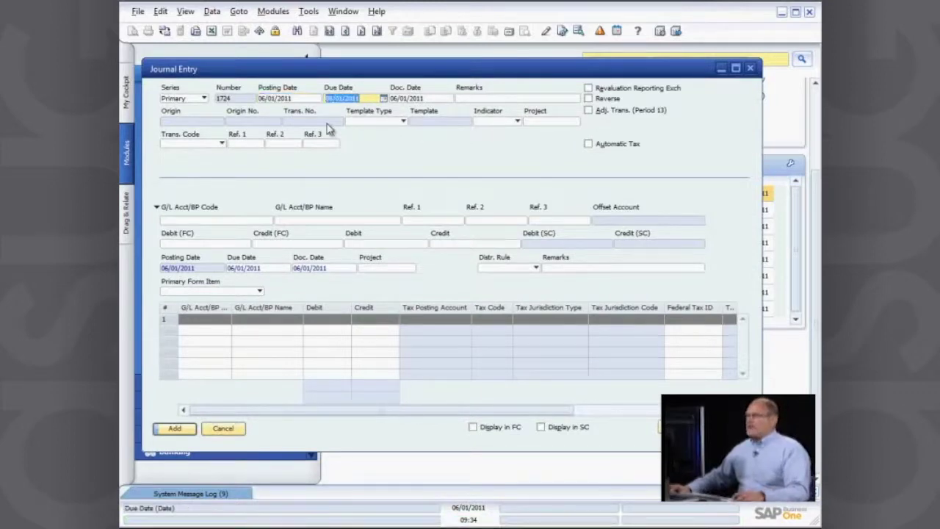
pyautogui.click(400, 121)
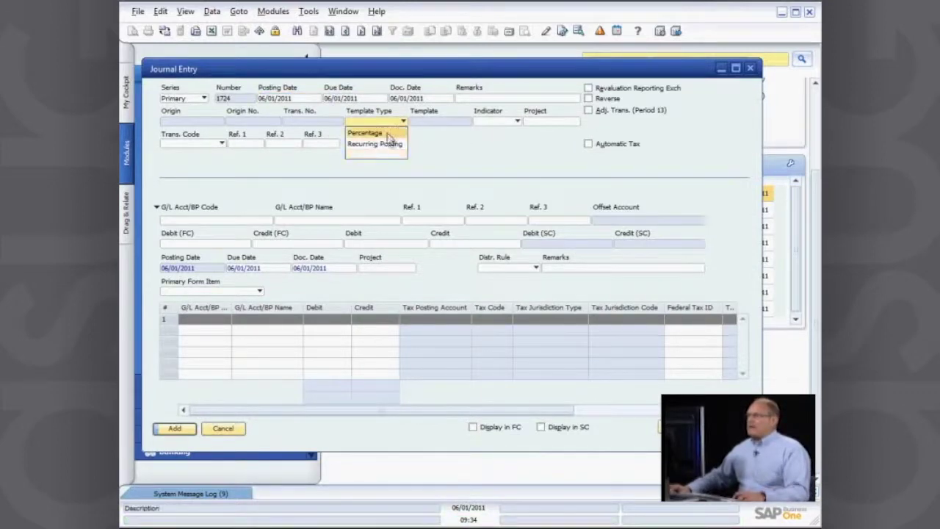
pyautogui.click(393, 133)
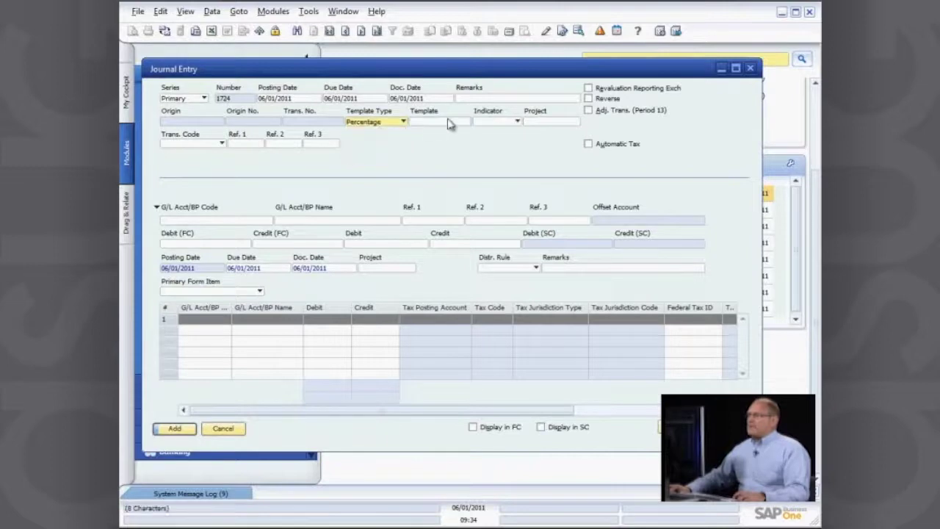
pyautogui.click(450, 122)
pyautogui.click(468, 122)
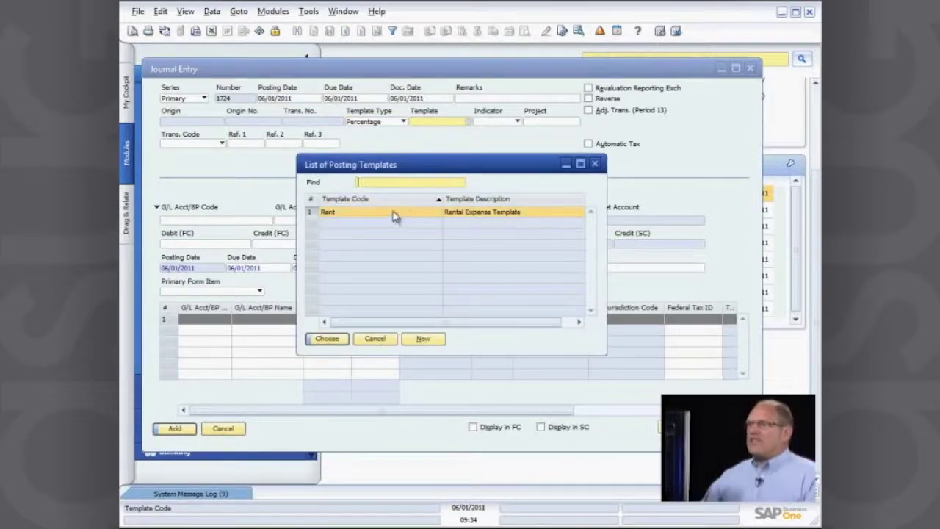
pyautogui.doubleClick(393, 213)
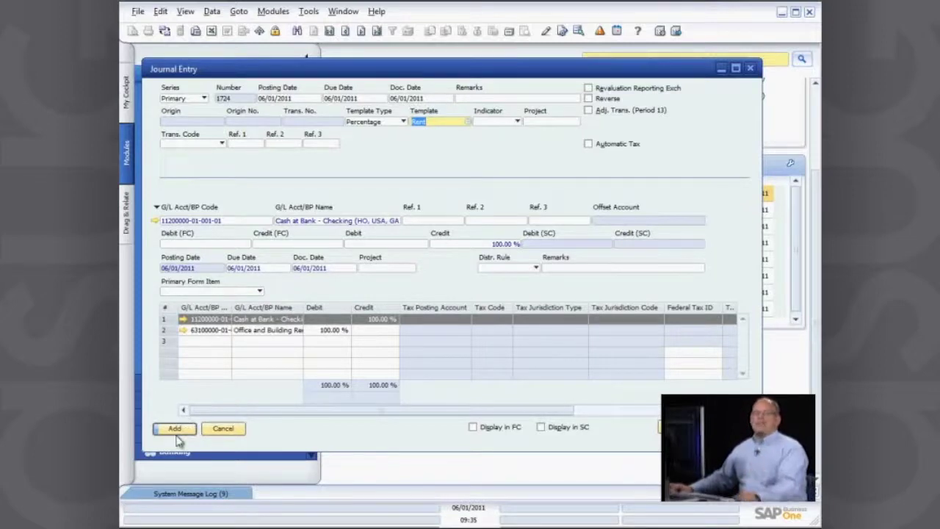
pyautogui.click(750, 70)
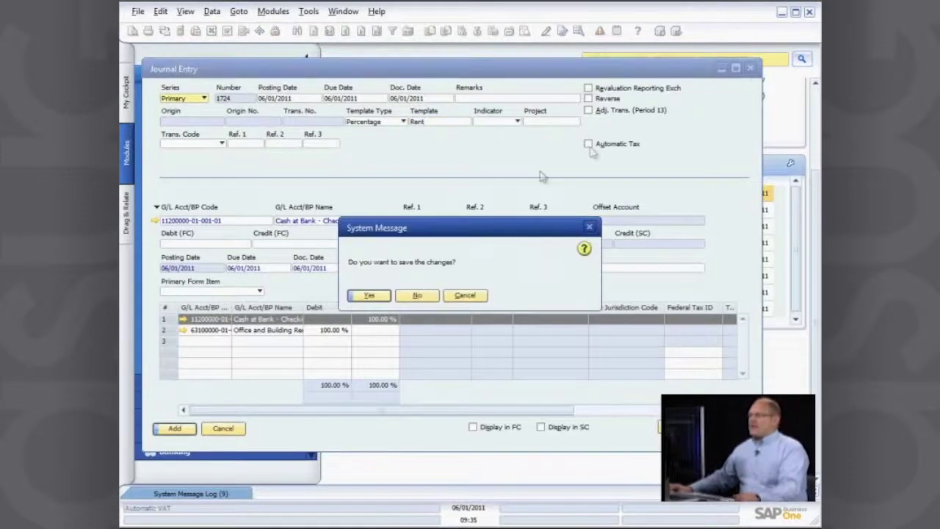
pyautogui.click(419, 295)
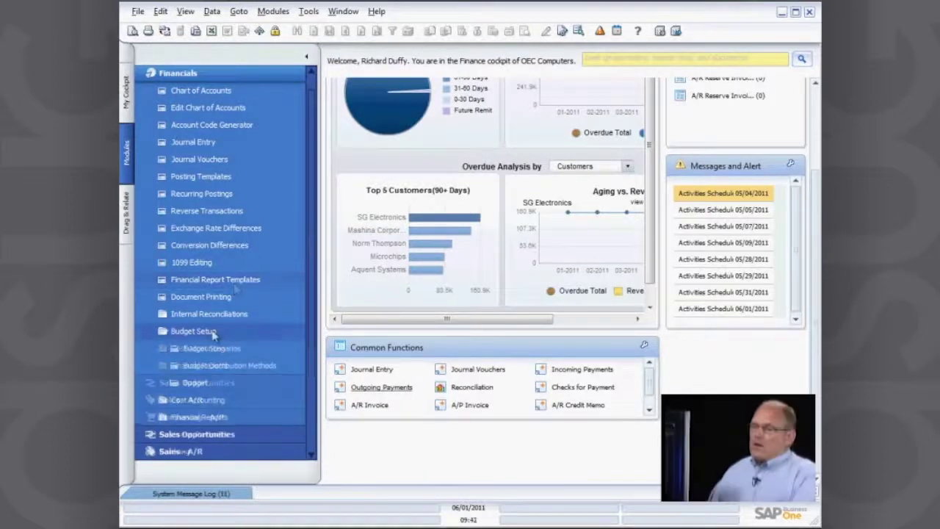
# Examine the Cost Accounting functions and the Cost Centers setup form with its cost center type field, closing it without adding anything.
pyautogui.click(211, 332)
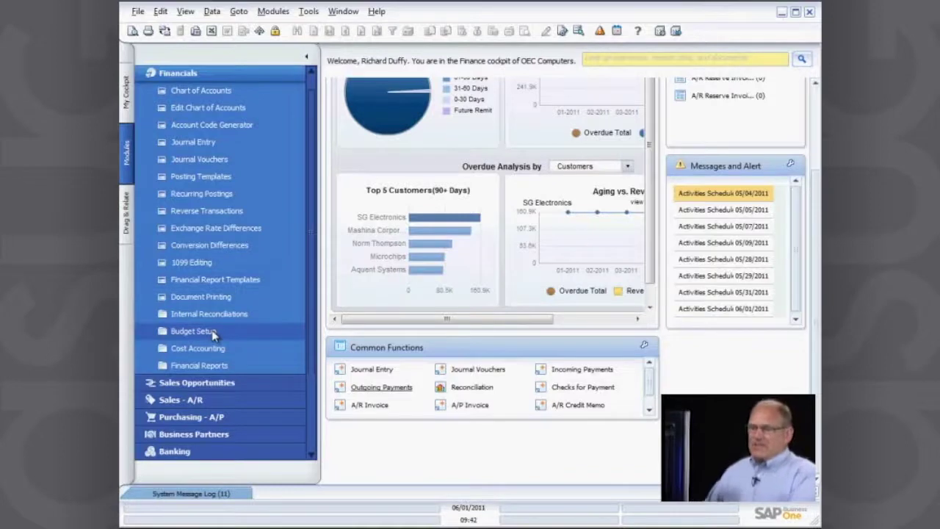
pyautogui.click(206, 352)
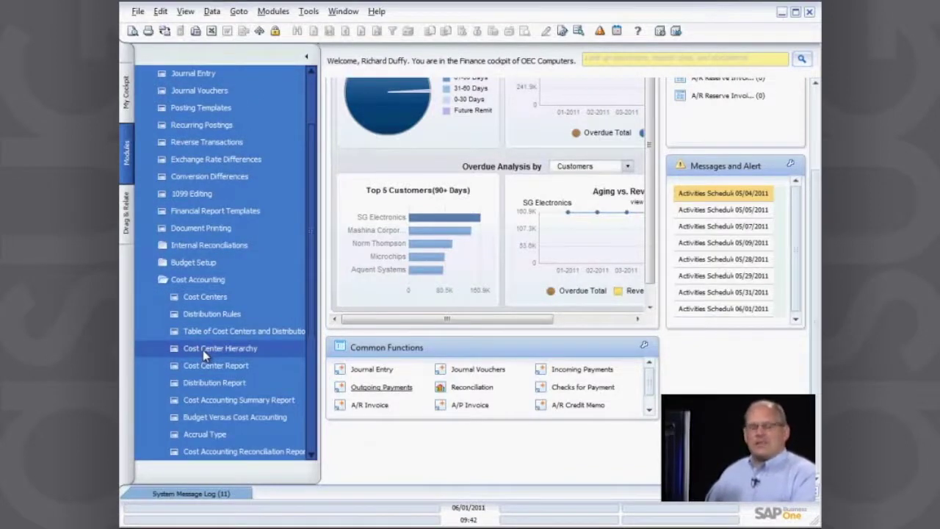
pyautogui.click(202, 294)
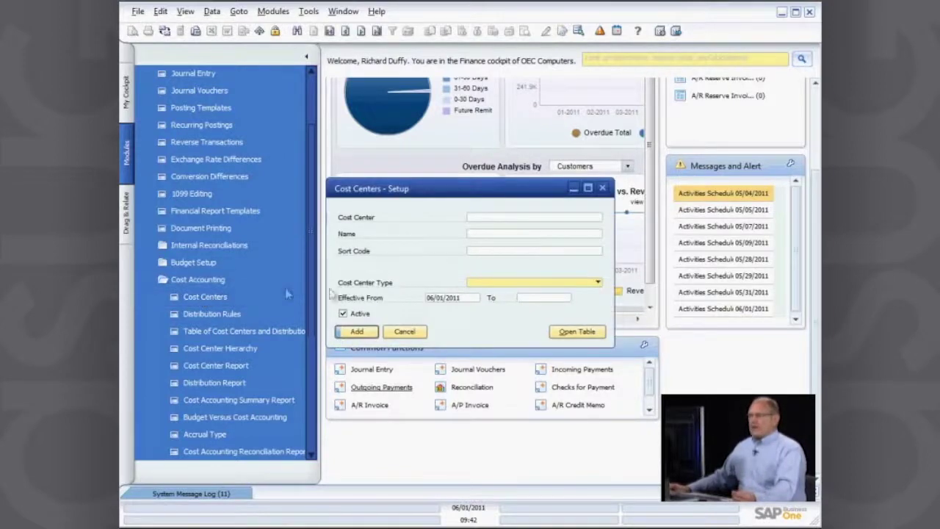
pyautogui.click(599, 283)
pyautogui.click(599, 283)
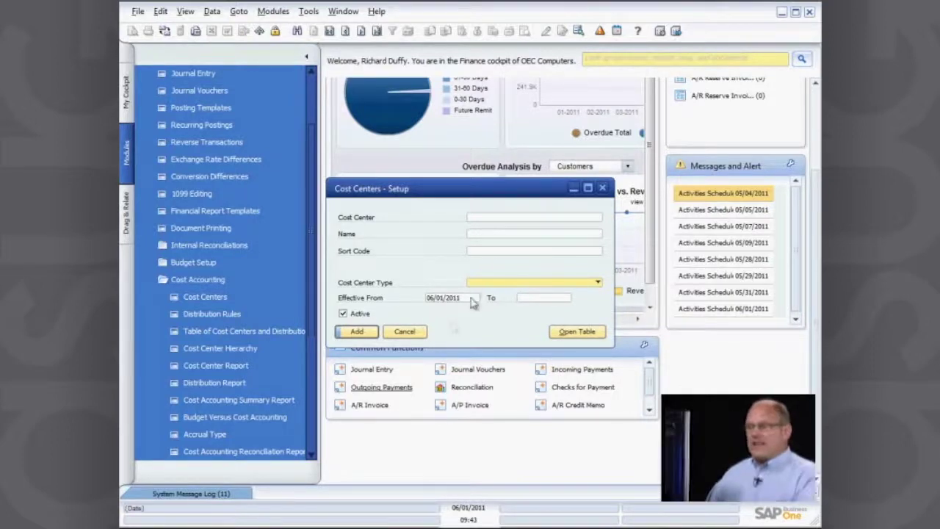
pyautogui.click(405, 332)
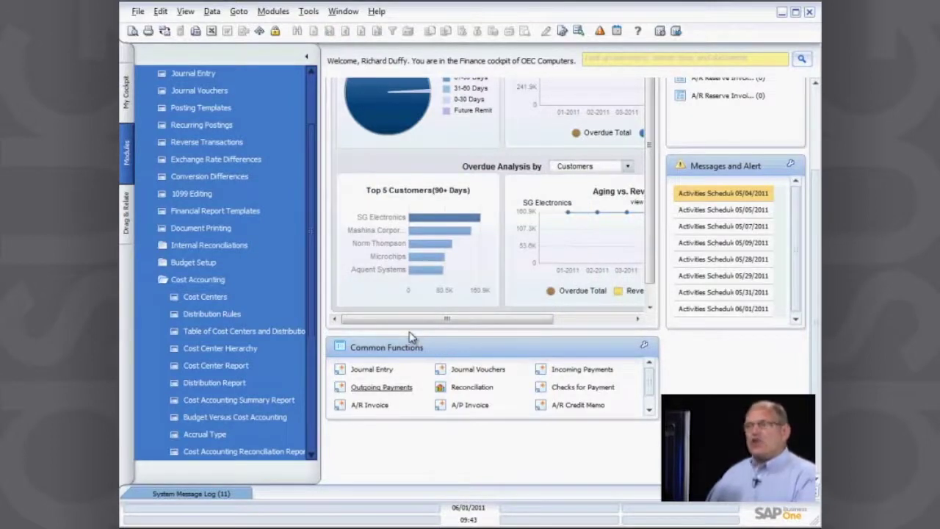
# Examine the Cost Center Report selection criteria and the Distribution Rules setup form, cancelling each one.
pyautogui.click(200, 365)
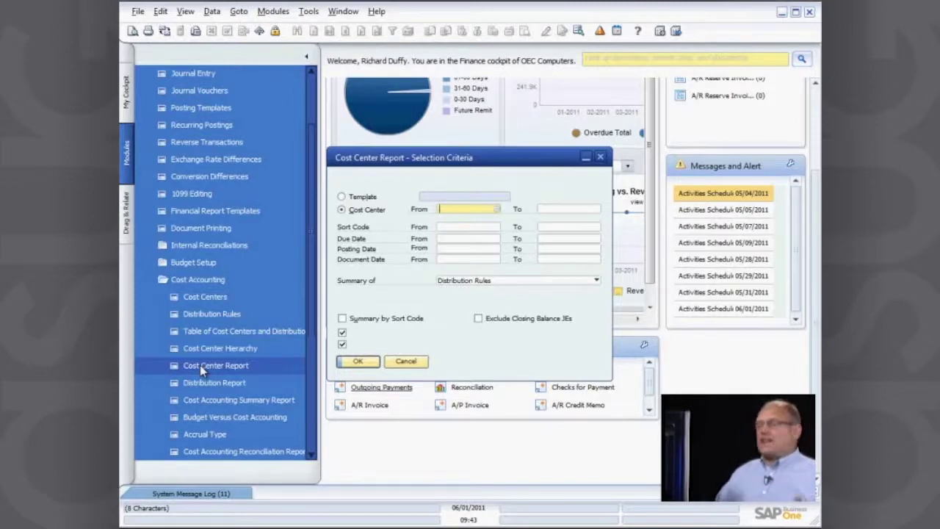
pyautogui.click(396, 362)
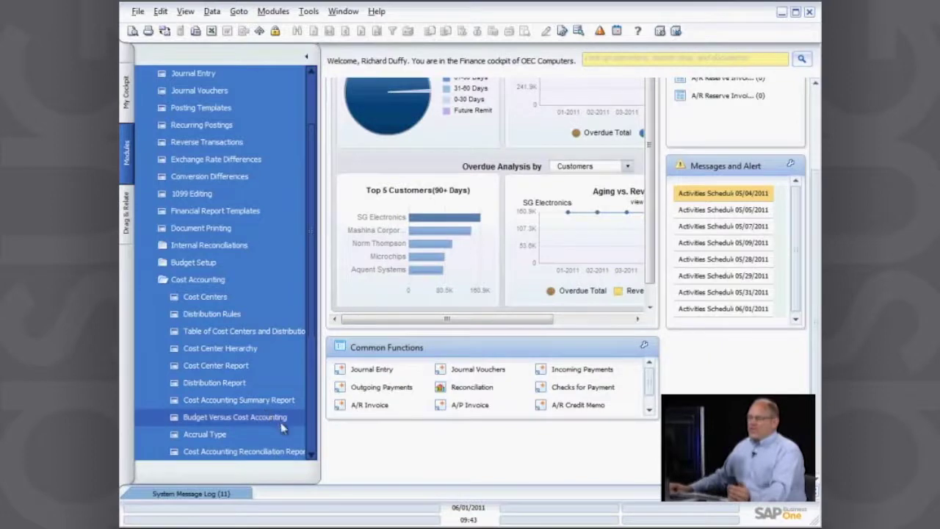
pyautogui.click(309, 456)
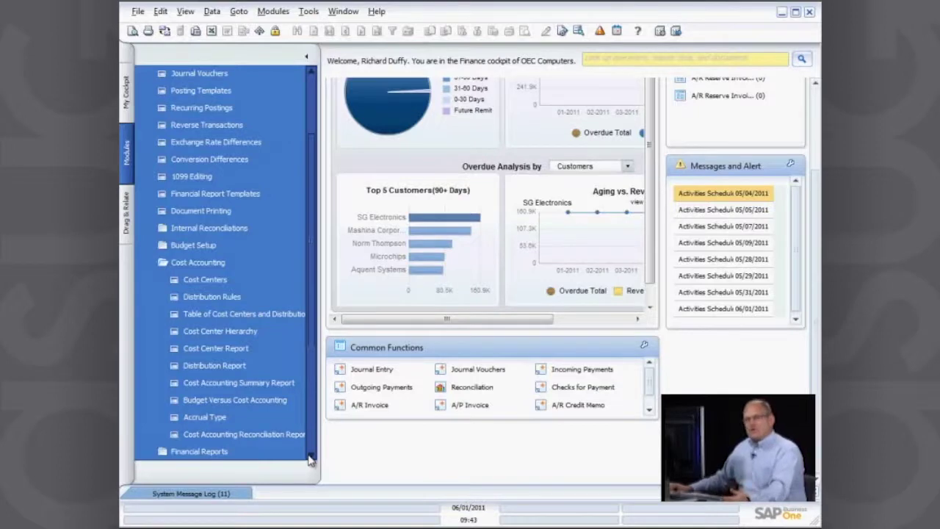
pyautogui.click(205, 300)
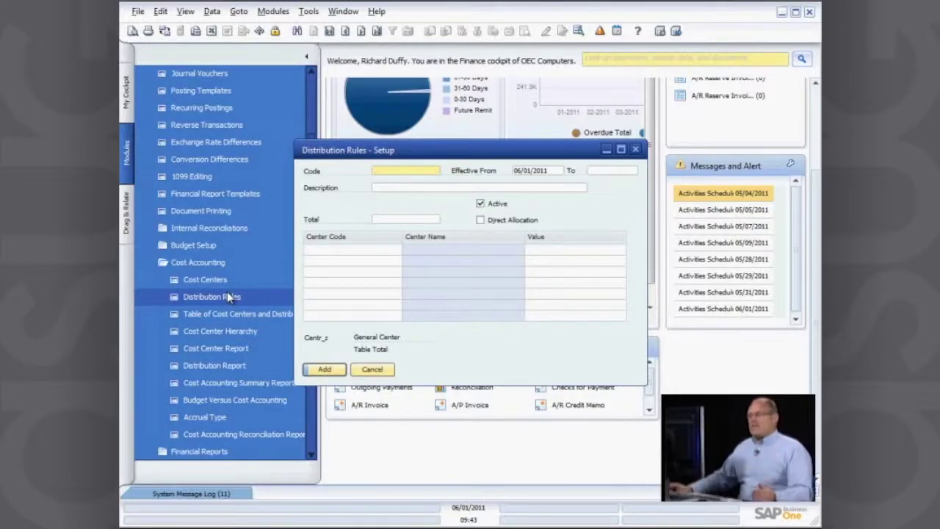
pyautogui.click(368, 371)
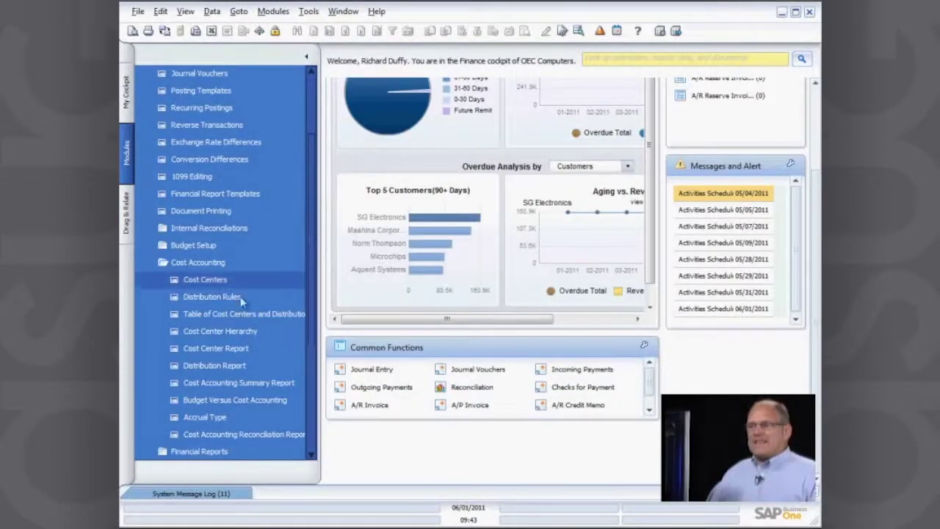
# Collapse the Cost Accounting functions and expand the Accounting group of the Financial Reports.
pyautogui.click(175, 262)
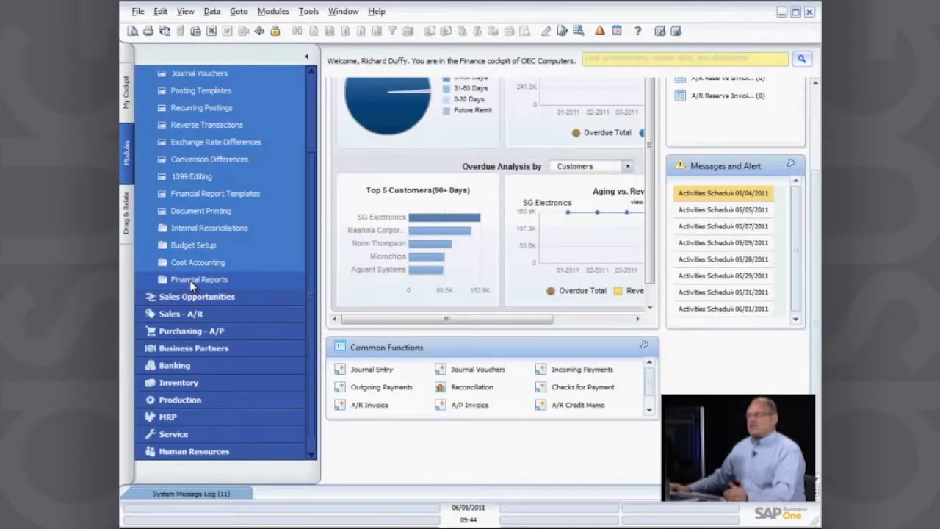
pyautogui.click(193, 280)
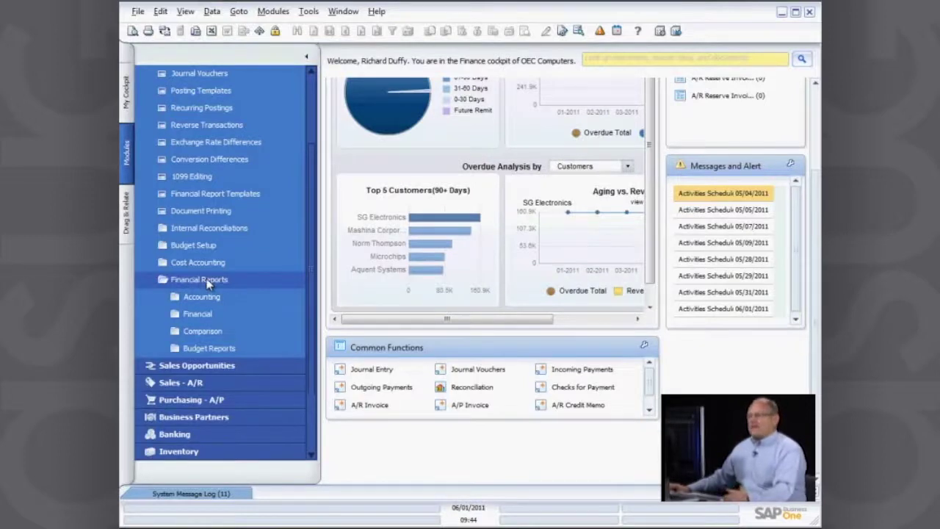
pyautogui.click(203, 298)
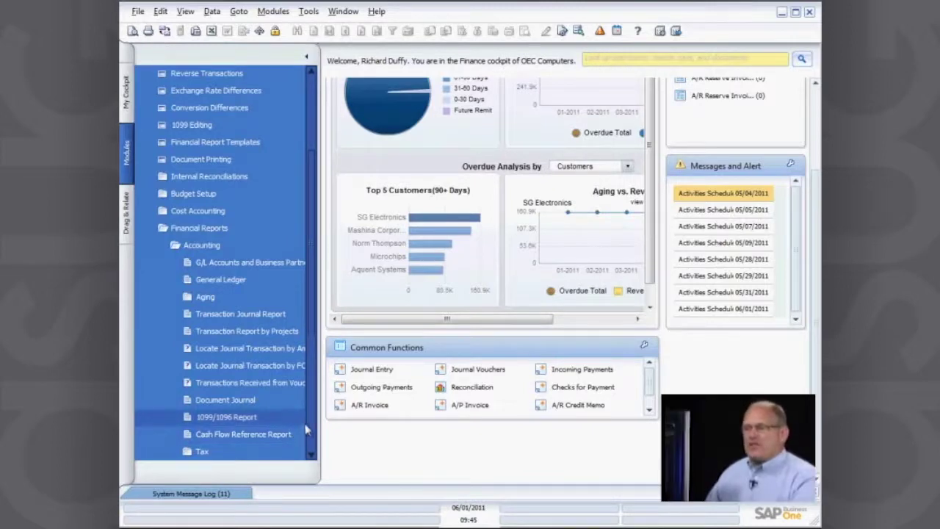
# Open the Transaction Journal Report criteria and choose Journal Entry as the original journal, leaving the transaction number range empty.
pyautogui.click(248, 315)
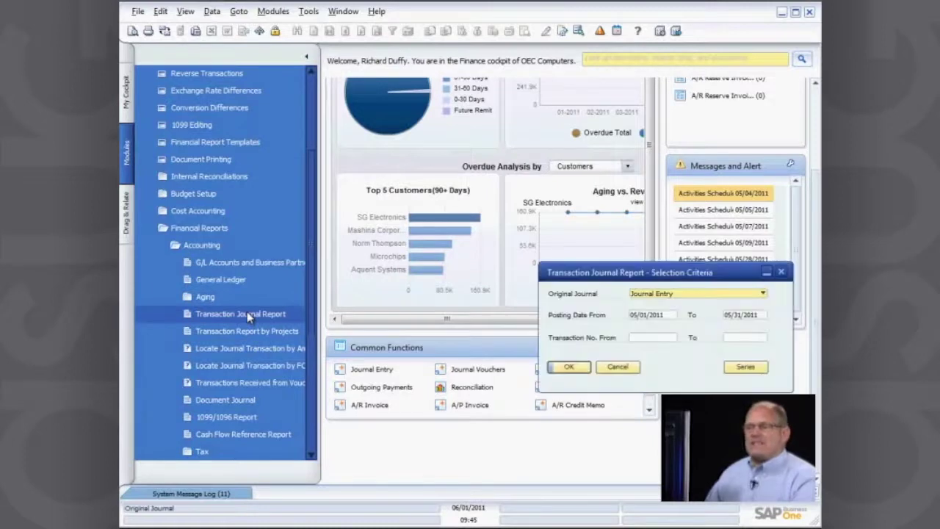
pyautogui.moveTo(675, 277); pyautogui.dragTo(504, 245)
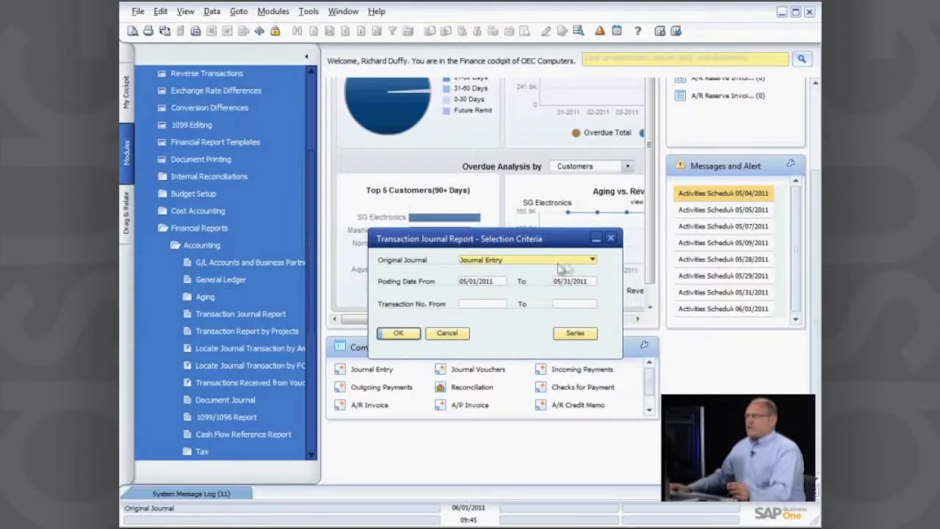
pyautogui.click(592, 260)
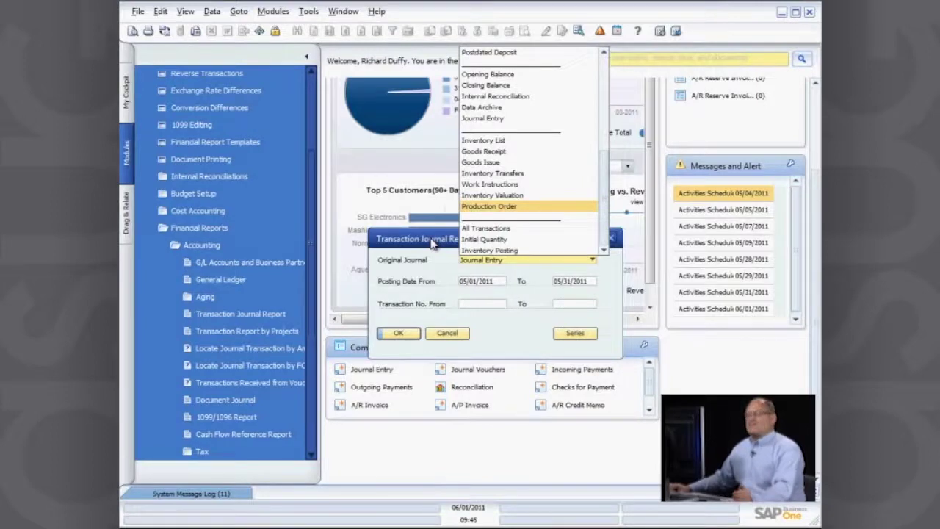
pyautogui.click(488, 121)
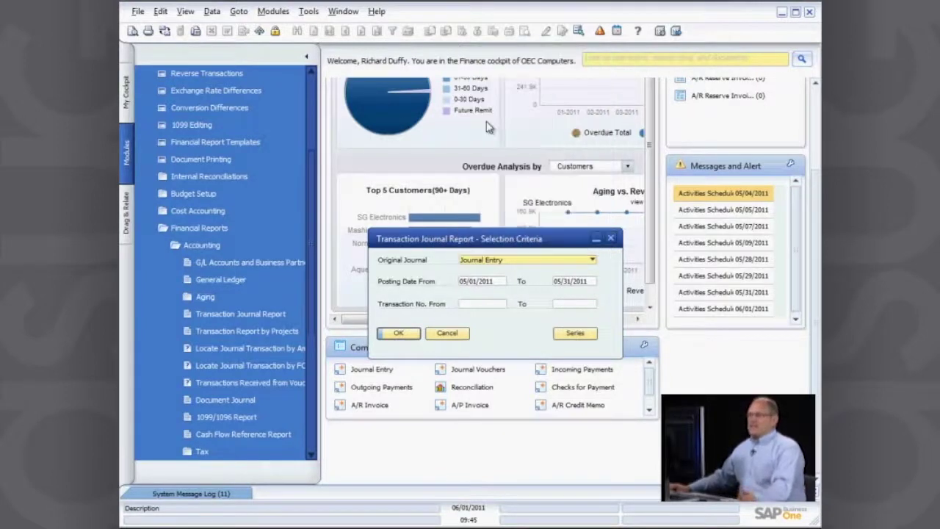
pyautogui.click(498, 286)
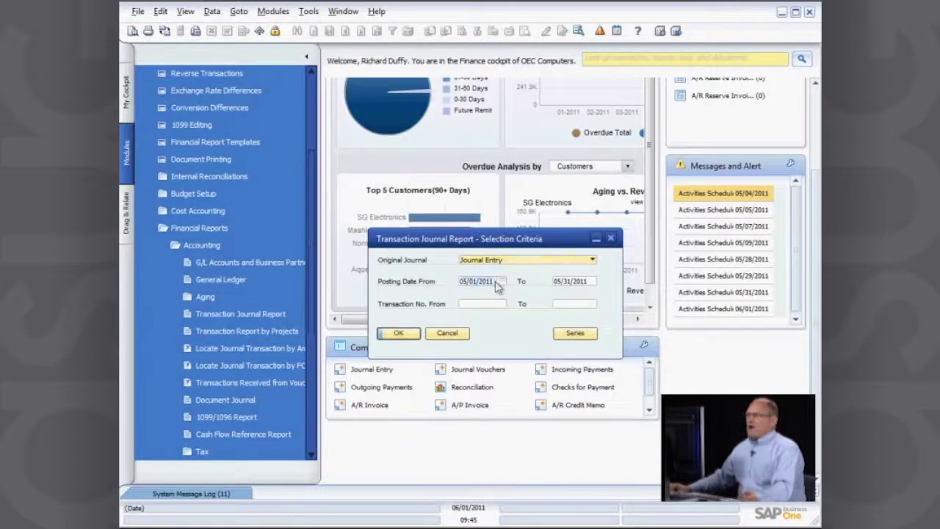
pyautogui.click(498, 287)
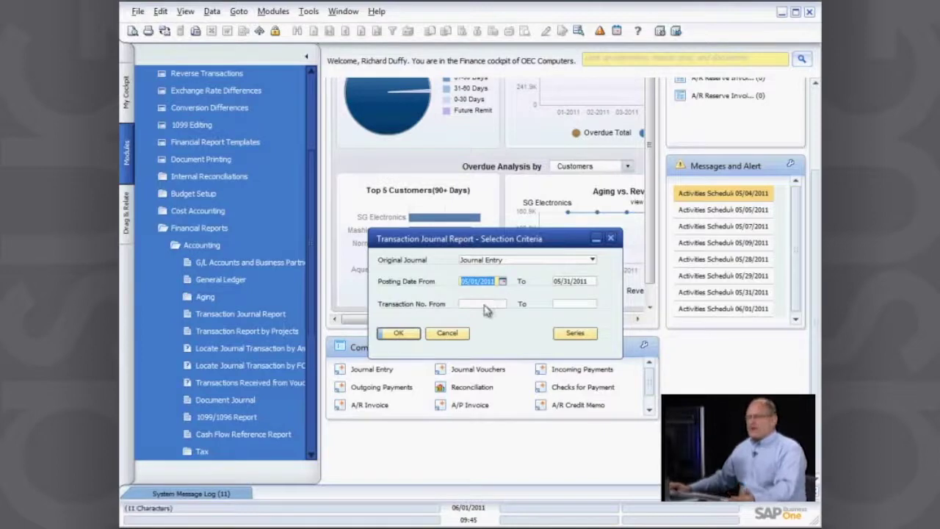
pyautogui.click(485, 307)
pyautogui.press('Tab')
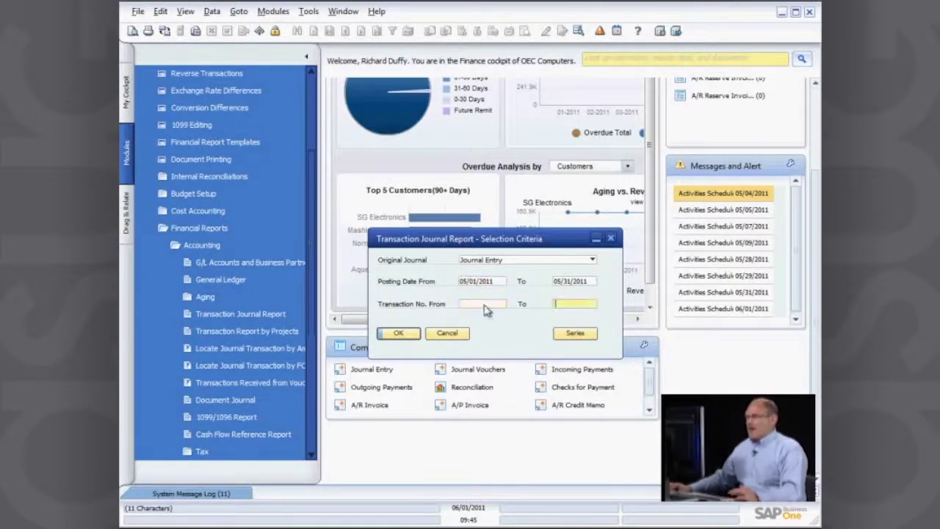
# Run the Transaction Journal Report for posting dates 05/01/2011 to 05/31/2011, preview its print layout and close the preview.
pyautogui.click(400, 334)
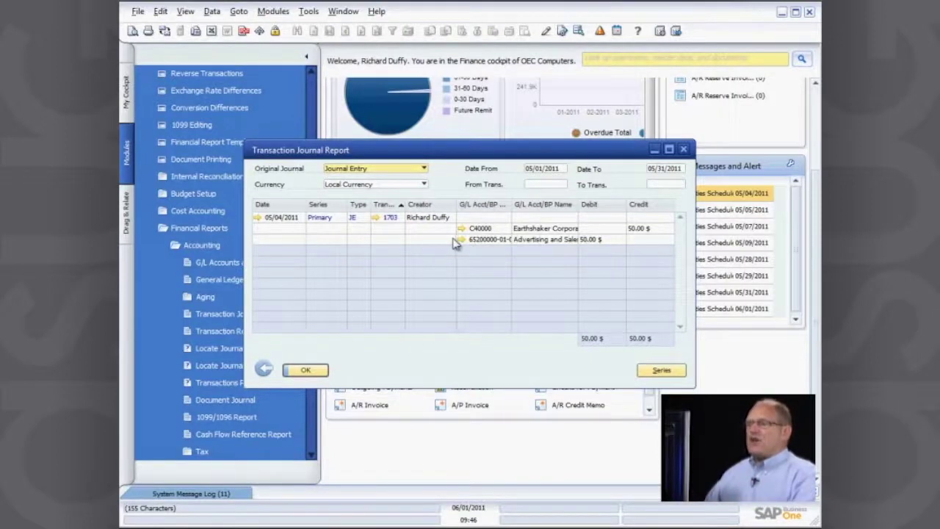
pyautogui.click(133, 31)
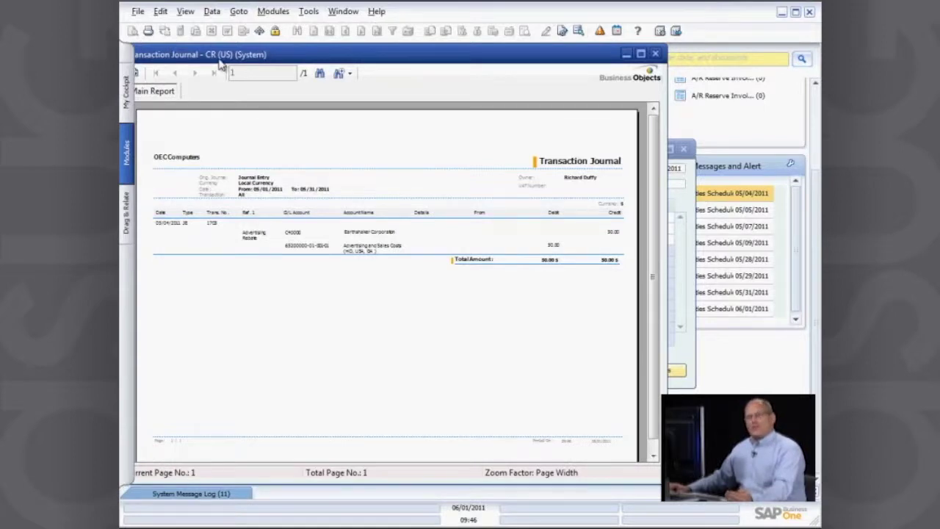
pyautogui.click(655, 53)
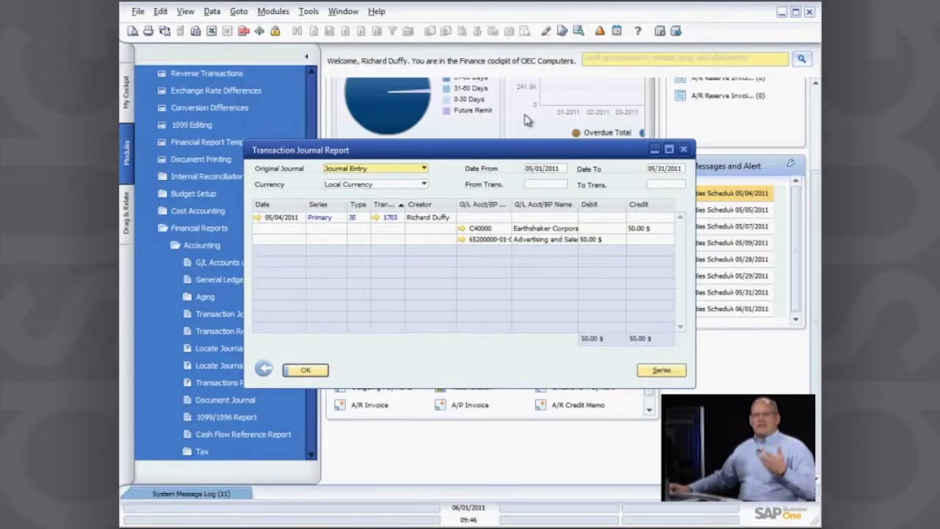
# Close the Transaction Journal Report and open the Trial Balance selection criteria from the Financial group of reports.
pyautogui.click(683, 149)
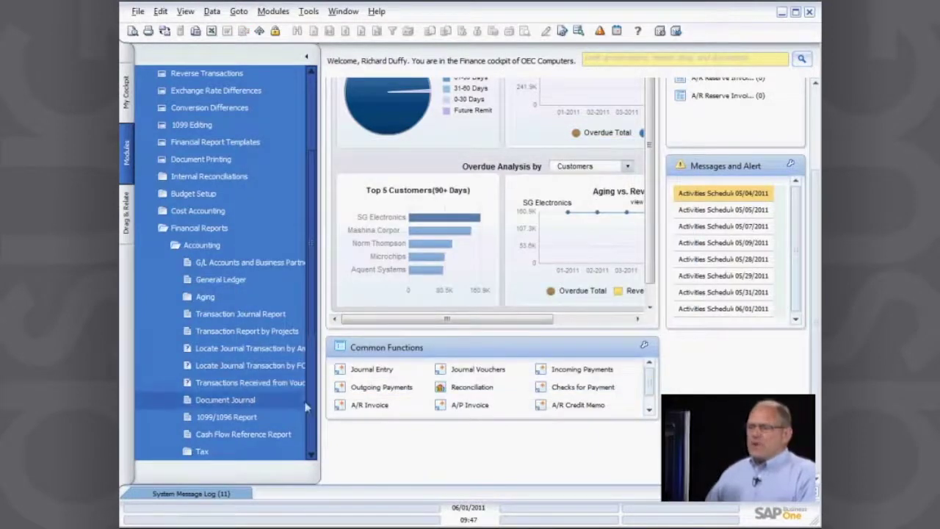
pyautogui.scroll(-5, 310, 417)
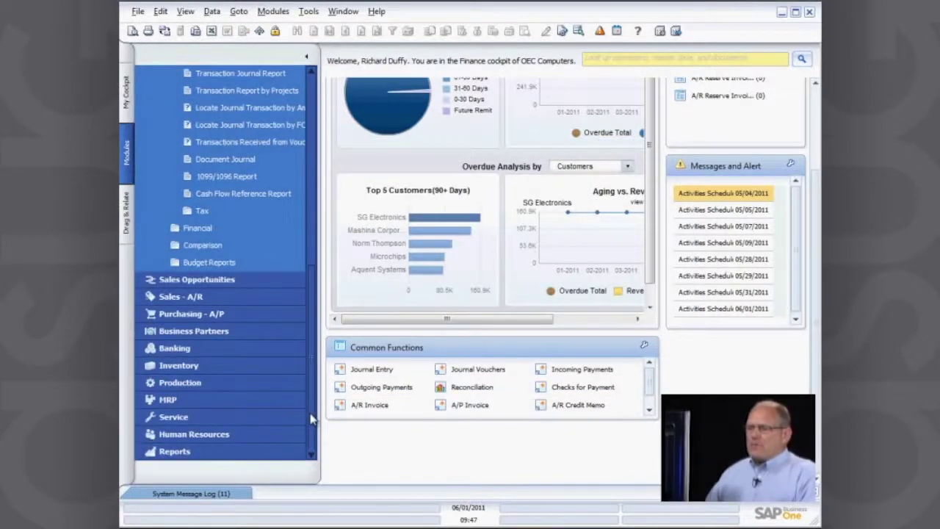
pyautogui.click(198, 229)
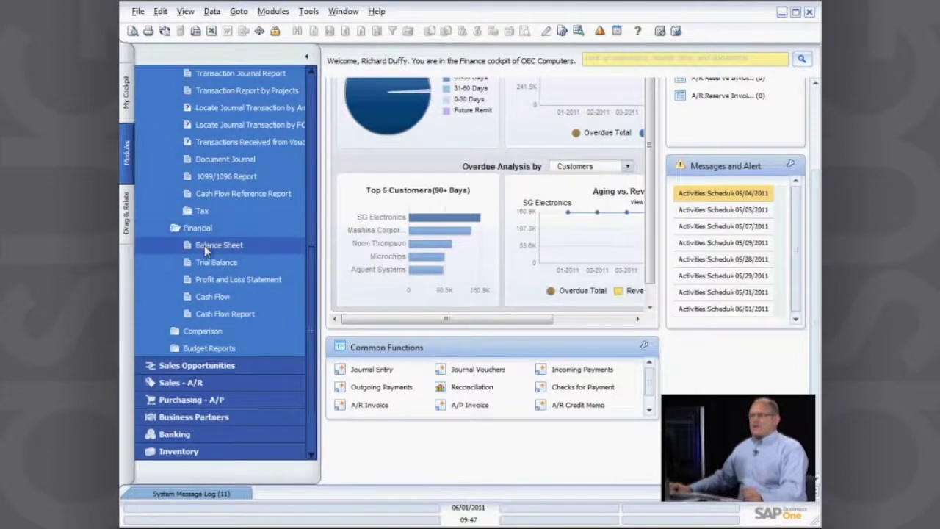
pyautogui.click(214, 267)
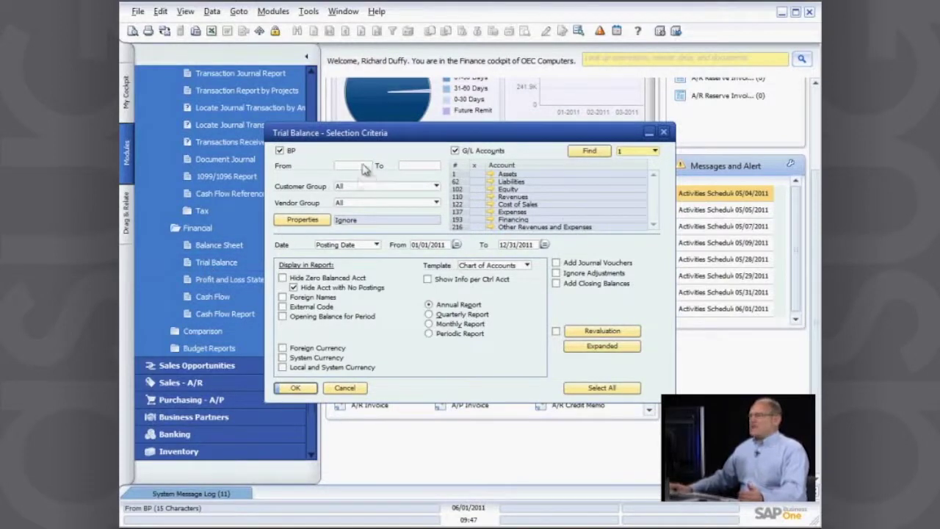
# Exclude business partners from the trial balance and keep Posting Date as the date basis.
pyautogui.click(279, 151)
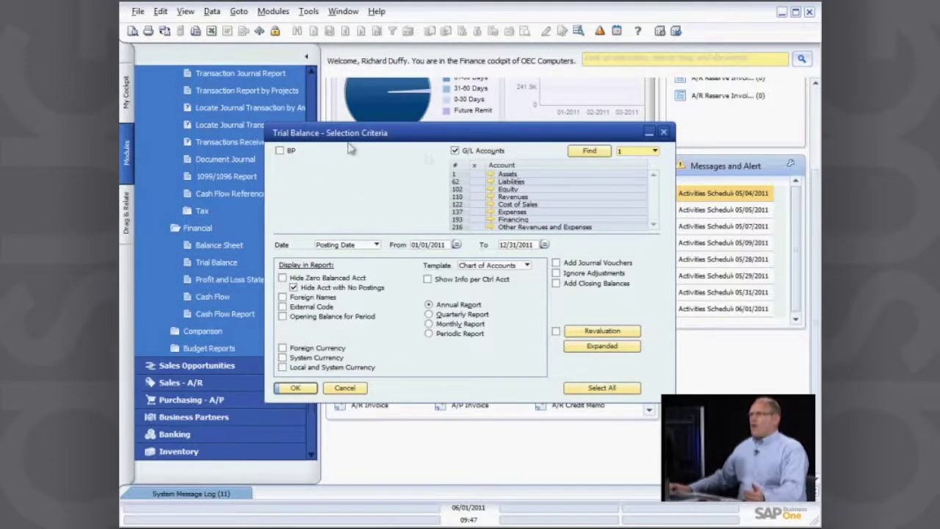
pyautogui.click(280, 151)
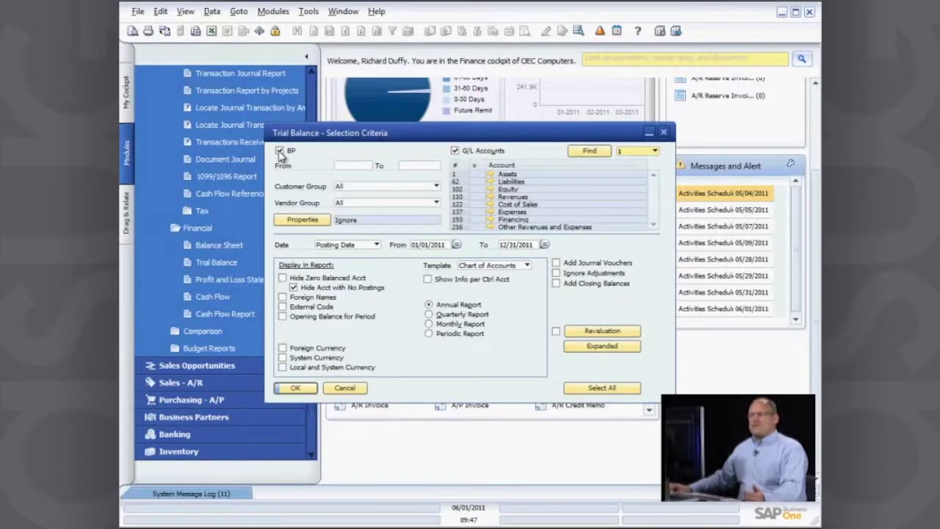
pyautogui.click(279, 151)
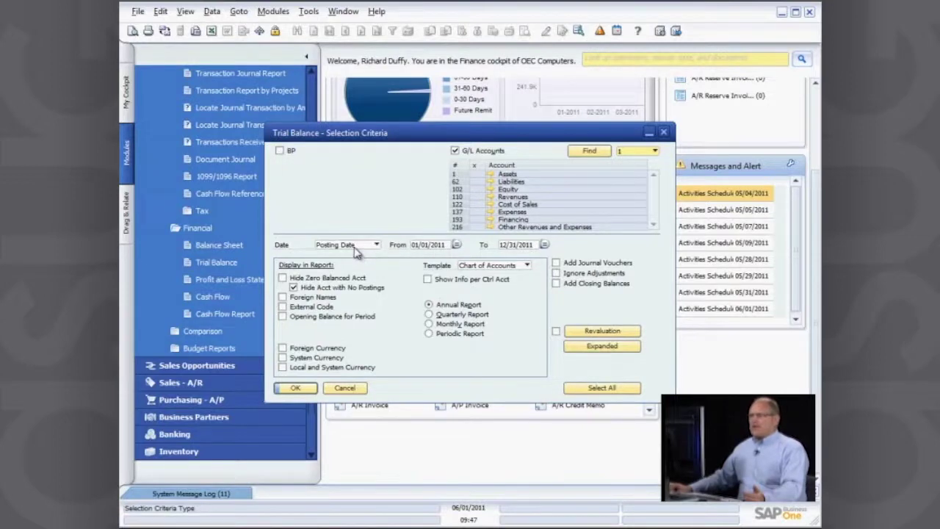
pyautogui.click(376, 244)
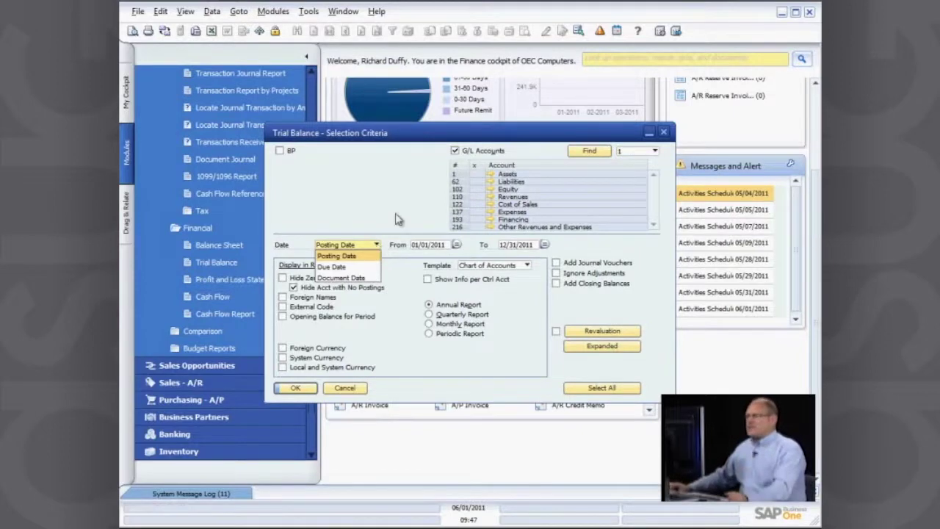
pyautogui.click(399, 219)
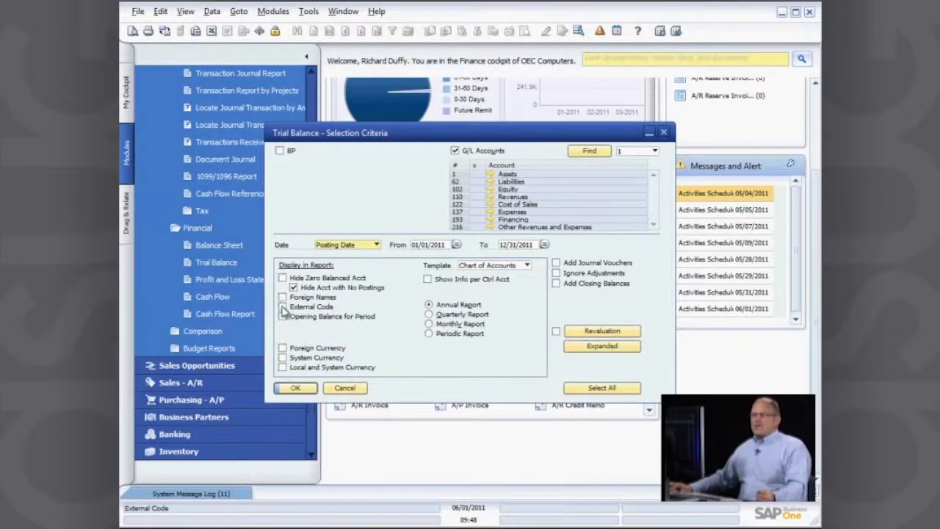
# Include the external code and system currency in the trial balance display, leaving foreign currency off.
pyautogui.click(283, 307)
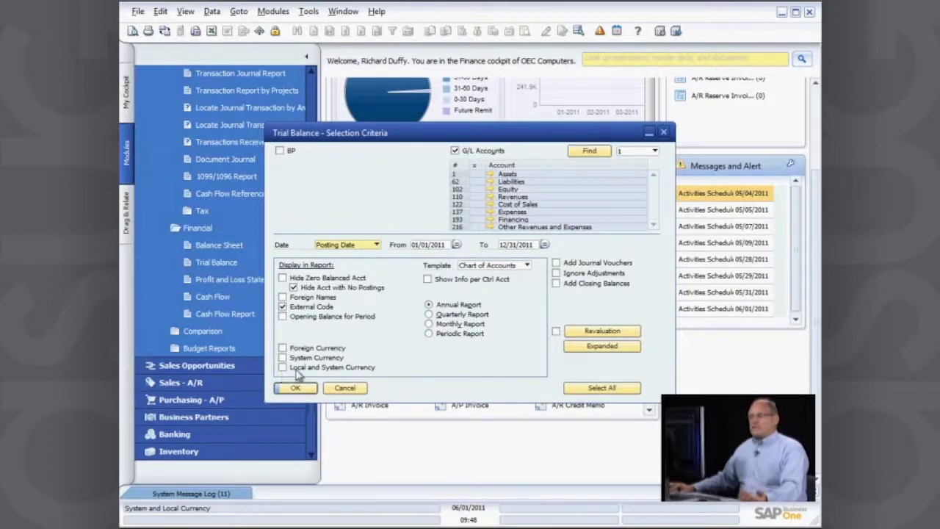
pyautogui.click(282, 347)
pyautogui.click(282, 357)
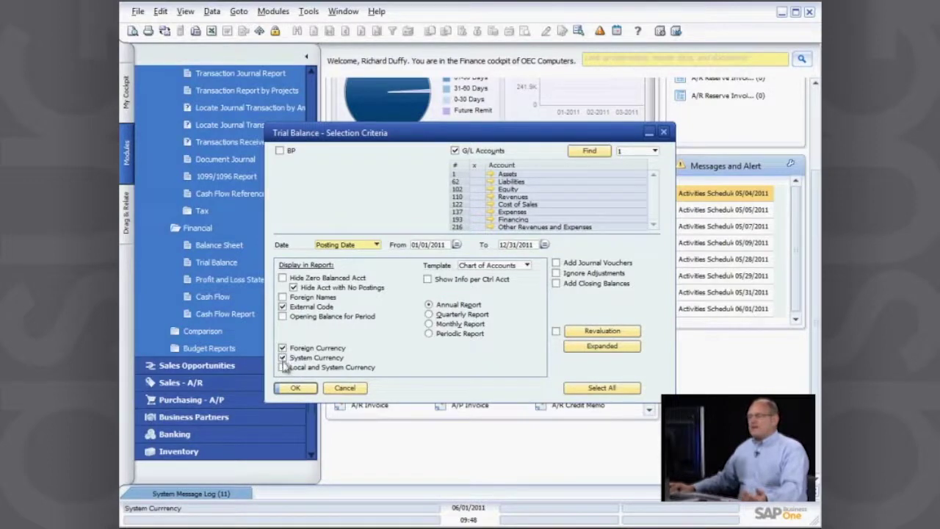
pyautogui.click(282, 367)
pyautogui.click(282, 357)
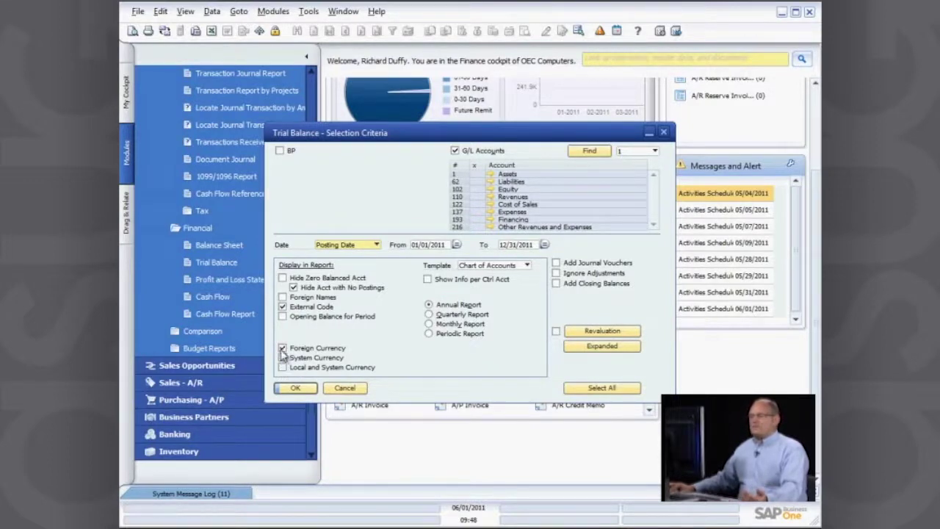
pyautogui.click(282, 357)
pyautogui.click(283, 348)
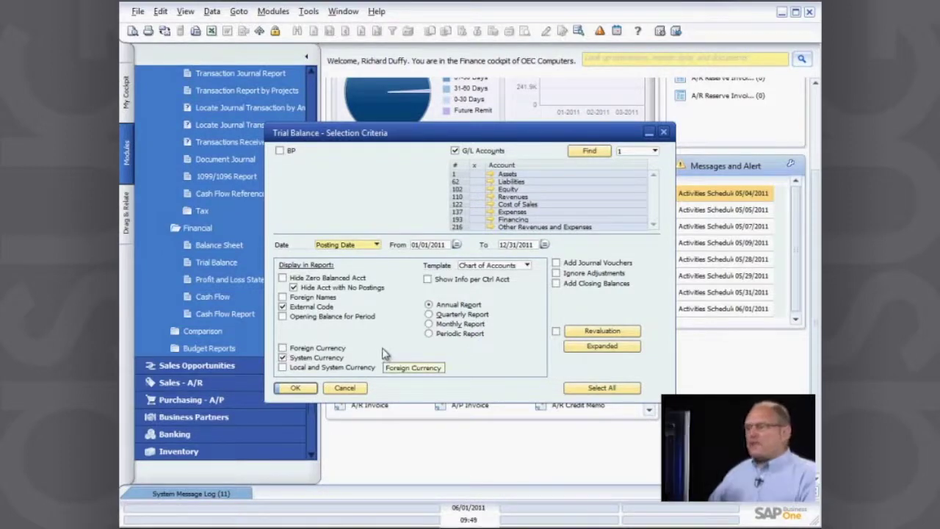
# Choose Periodic Report, view and cancel the expanded selection criteria, and try to run the trial balance.
pyautogui.click(429, 333)
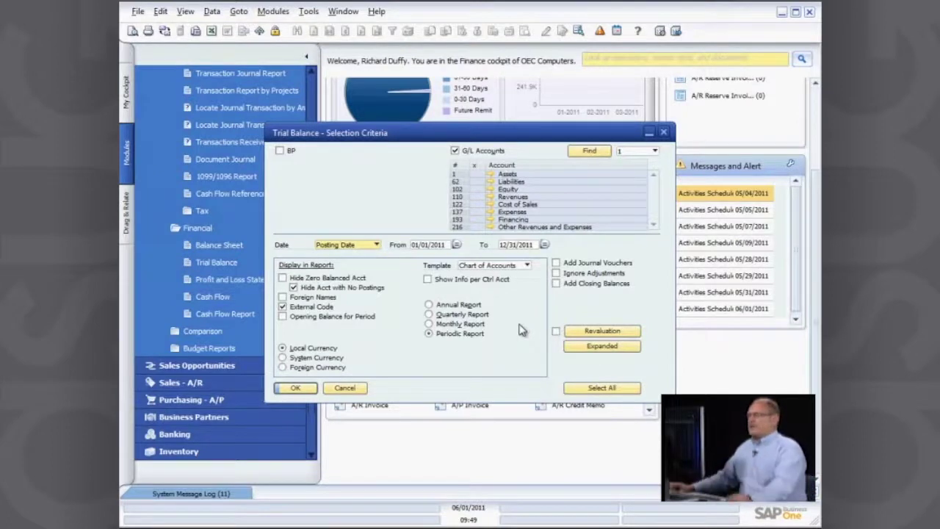
pyautogui.click(600, 349)
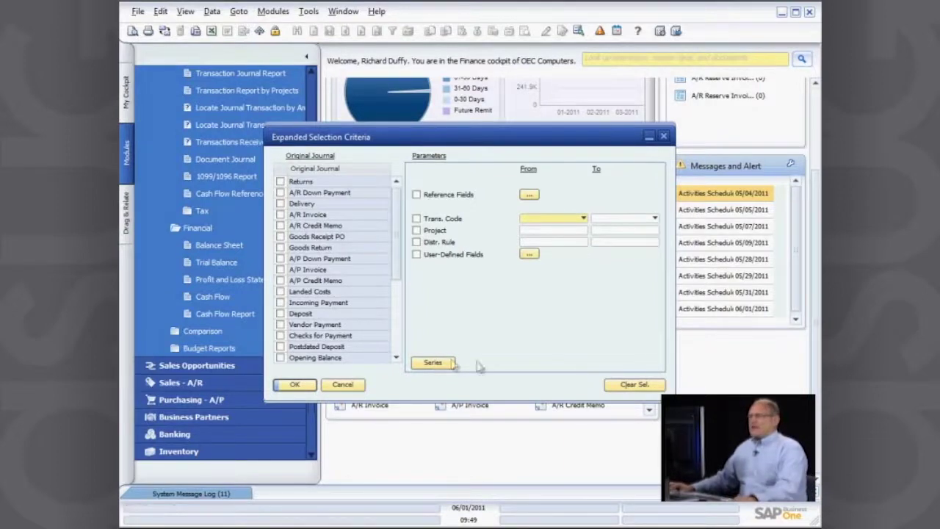
pyautogui.click(343, 385)
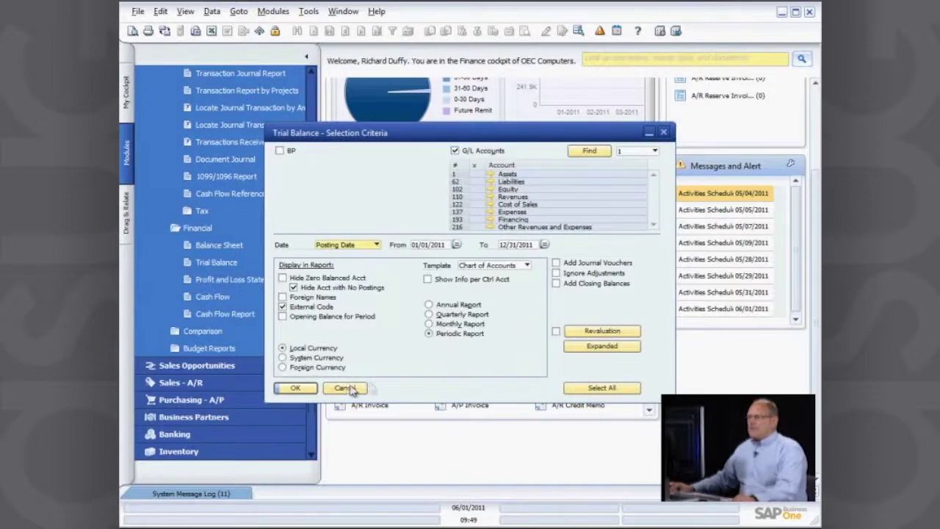
pyautogui.click(294, 388)
pyautogui.click(295, 389)
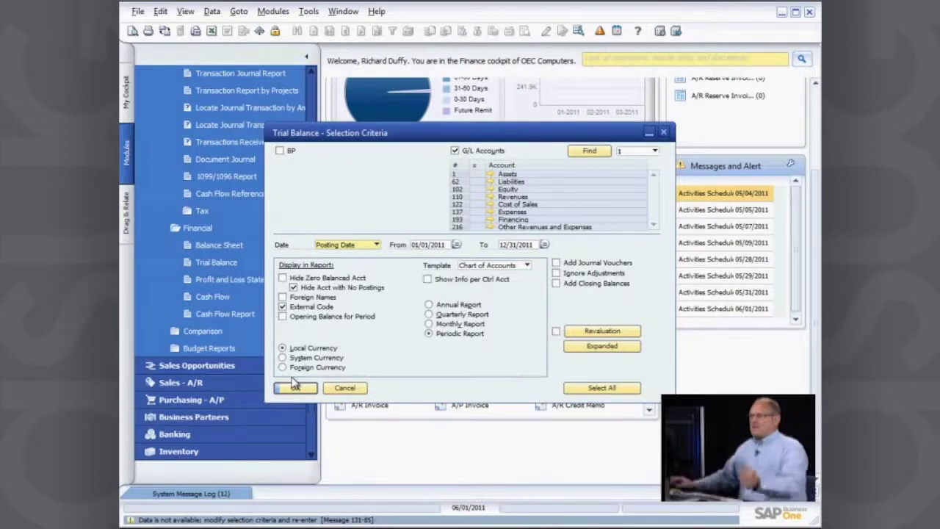
# Set the trial balance date range using posting period 2011-01, covering 01/01/2011 to 01/31/2011.
pyautogui.click(456, 244)
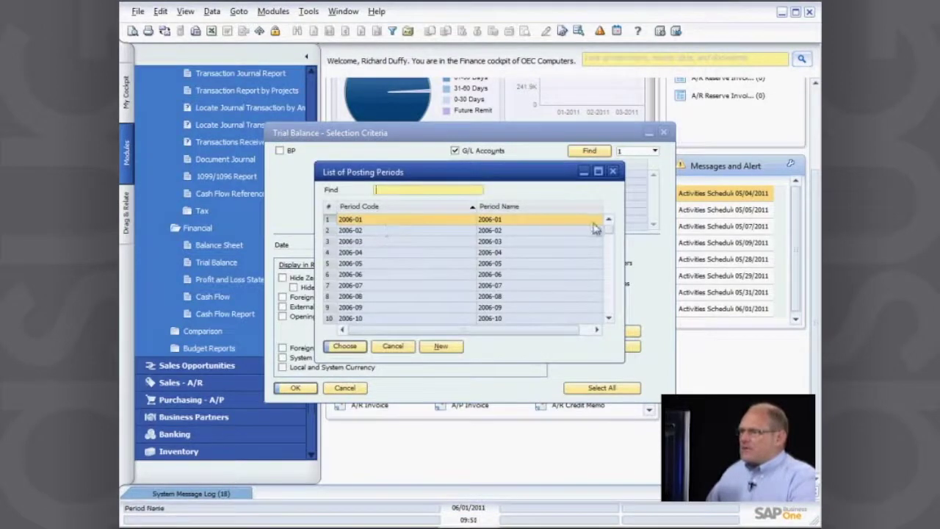
pyautogui.scroll(-20, 609, 233)
pyautogui.click(494, 233)
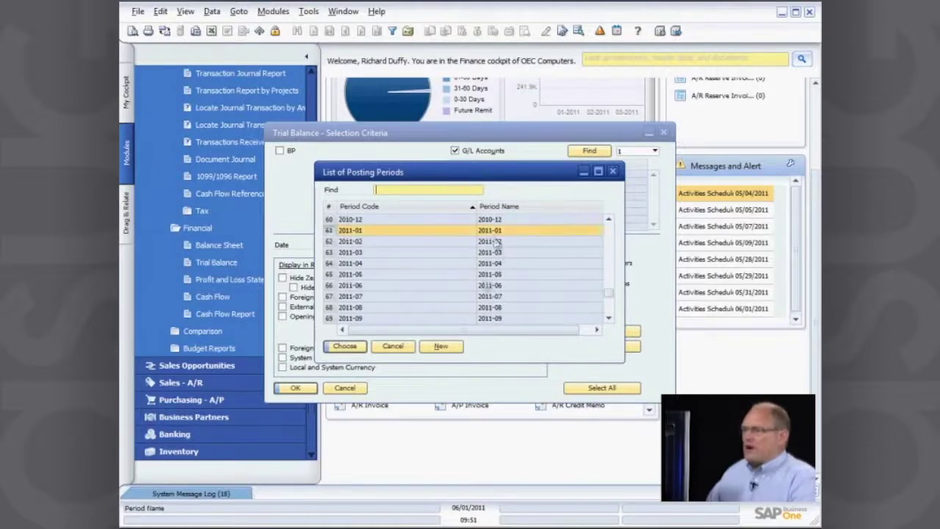
pyautogui.click(344, 346)
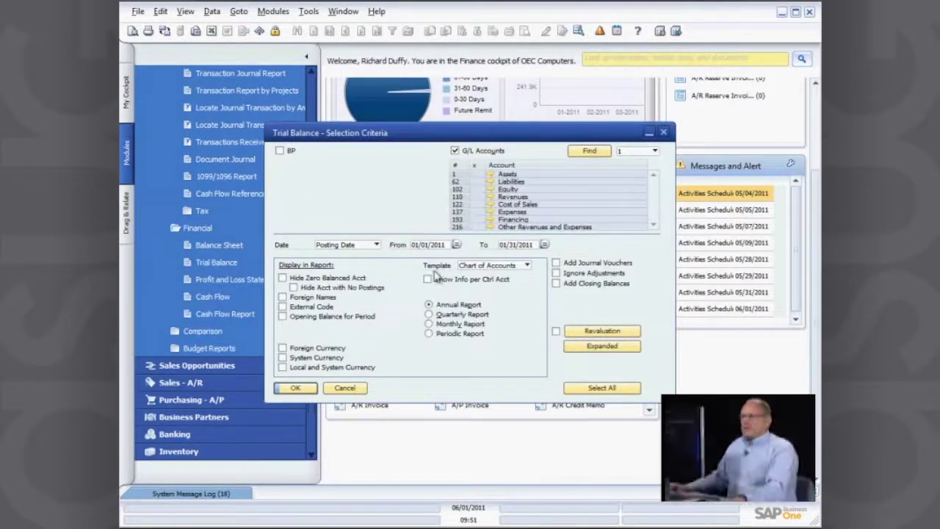
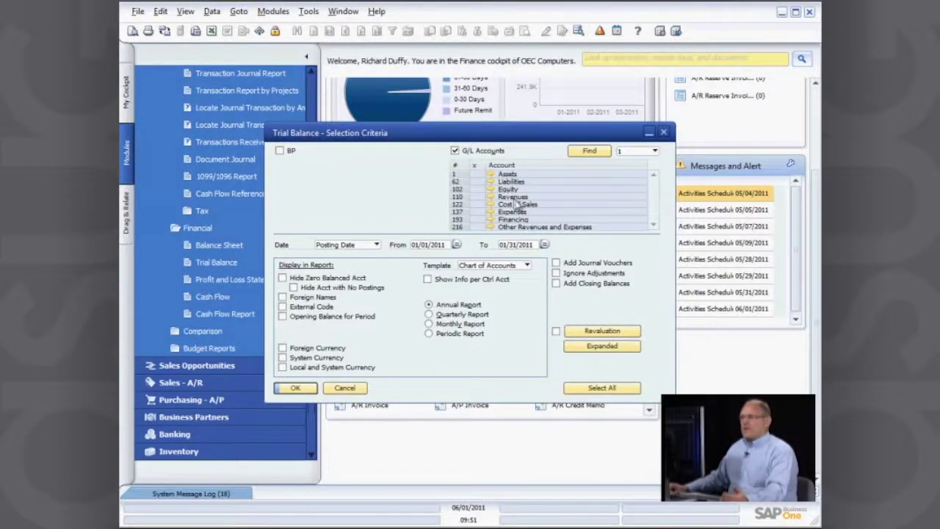
# Expand the G/L account list through levels 2, 3 and 4 and mark the first four cash accounts.
pyautogui.click(654, 152)
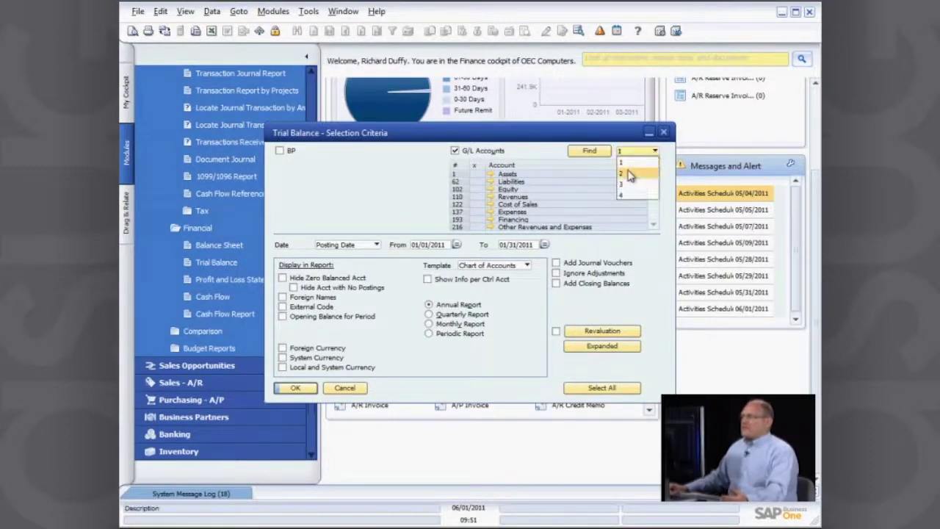
pyautogui.click(630, 174)
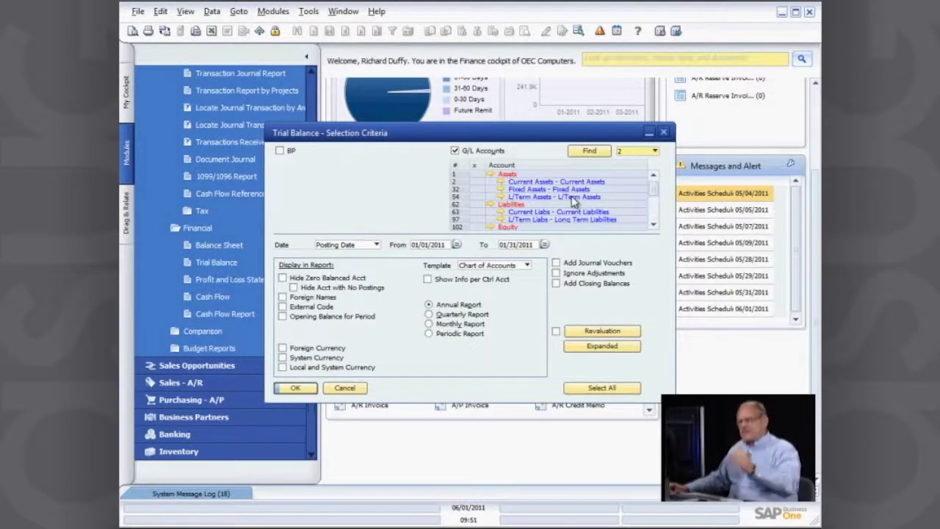
pyautogui.click(654, 151)
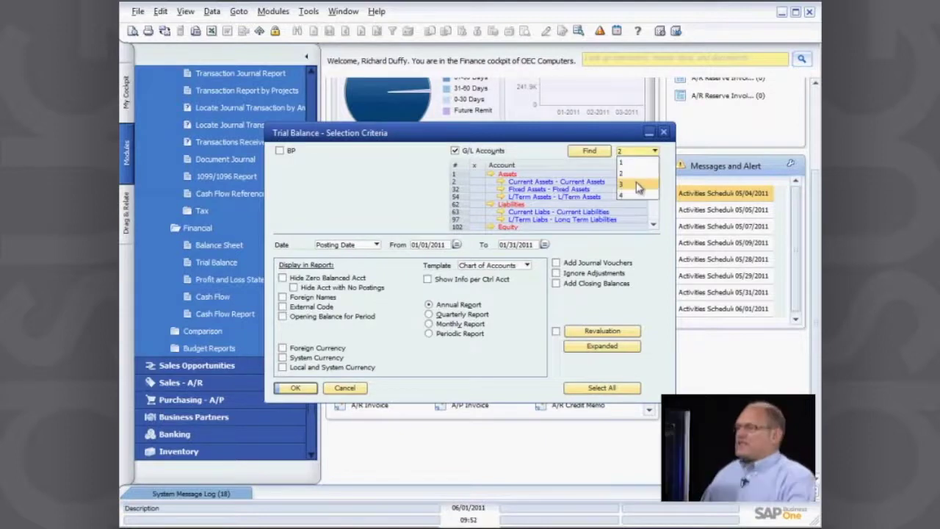
pyautogui.click(645, 184)
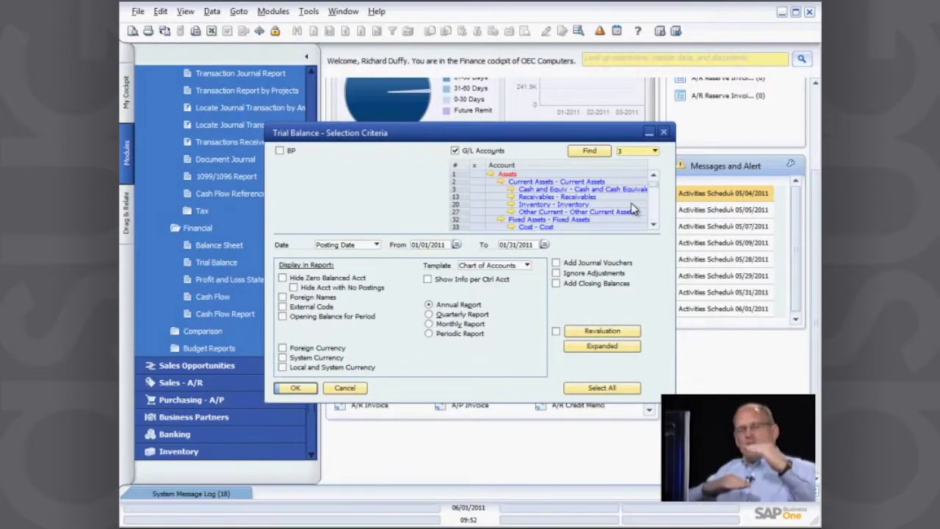
pyautogui.click(654, 151)
pyautogui.click(630, 195)
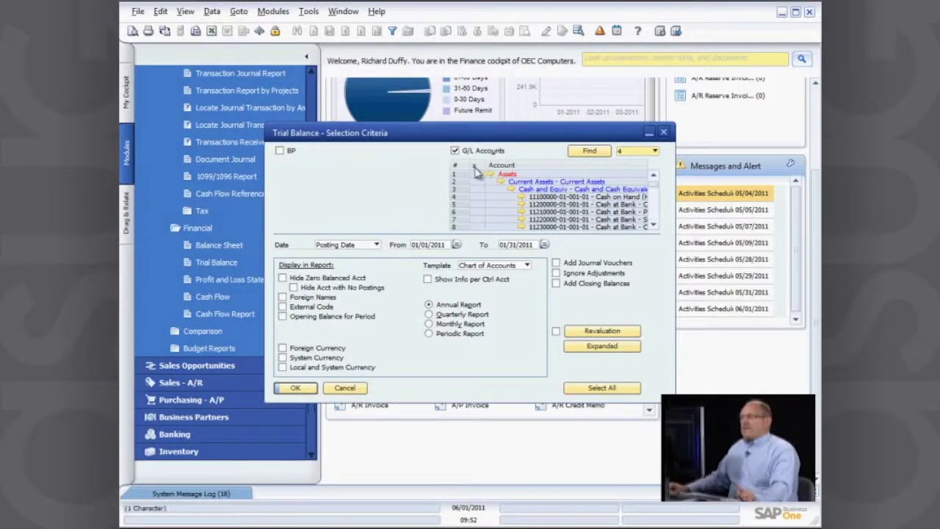
pyautogui.click(472, 205)
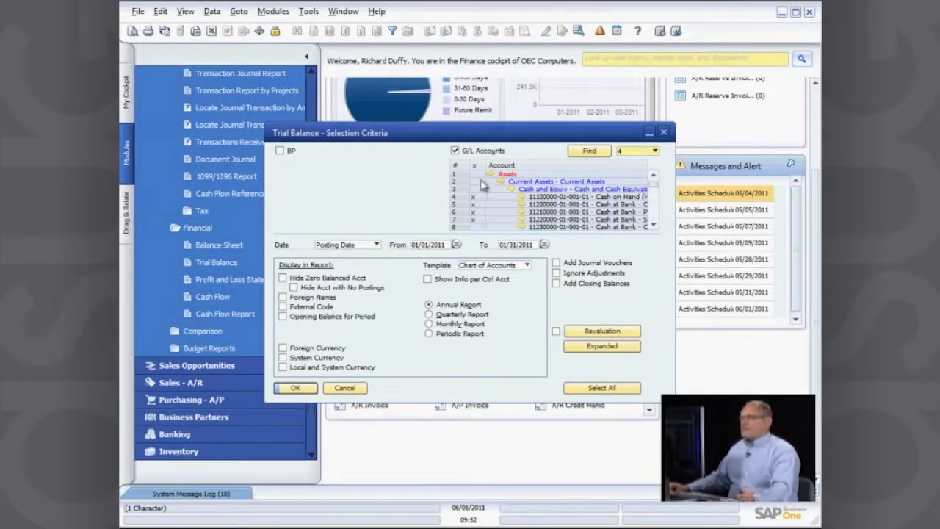
# Set the G/L account list to level 1, mark all account groups, and run the trial balance to review it down to the total.
pyautogui.click(653, 151)
pyautogui.click(624, 163)
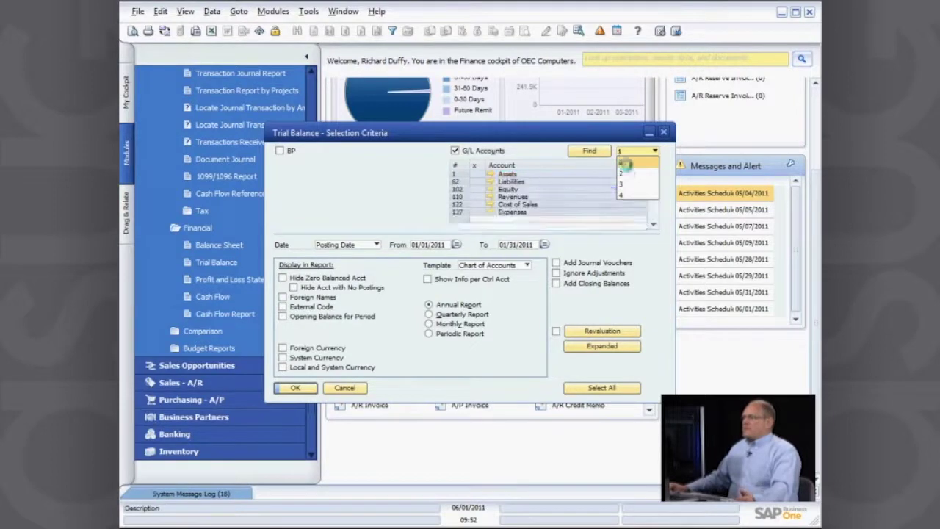
pyautogui.click(476, 166)
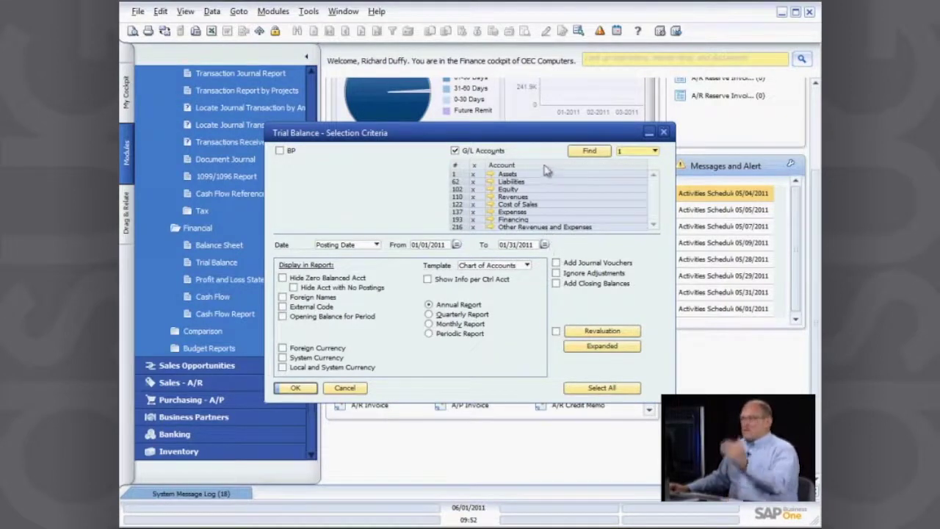
pyautogui.click(295, 389)
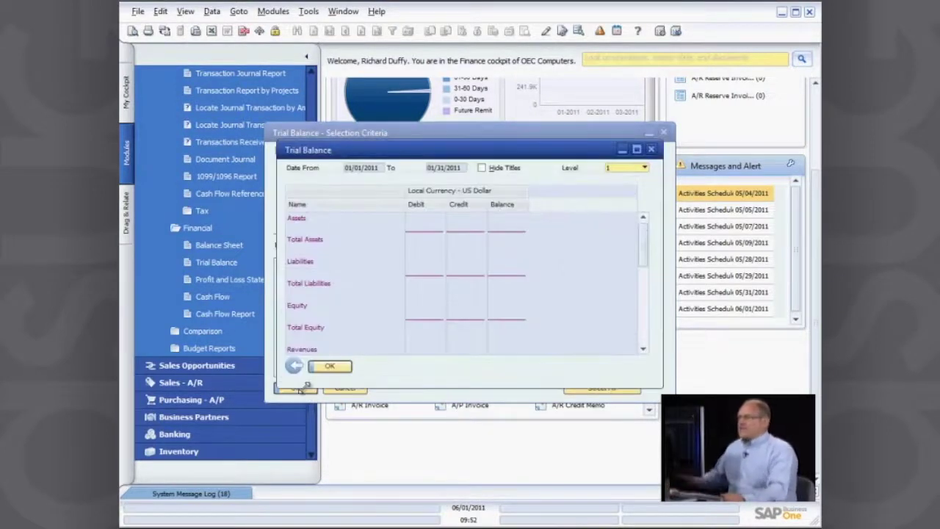
pyautogui.scroll(-2, 463, 279)
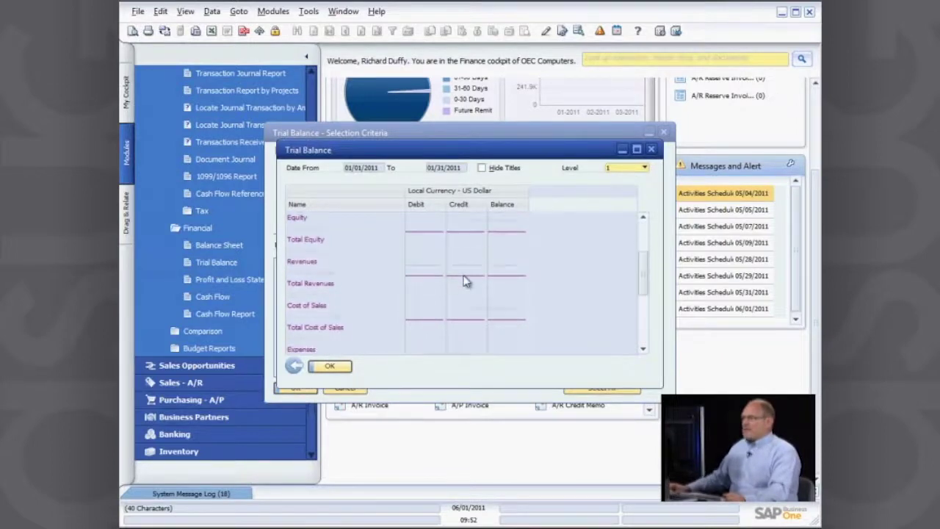
pyautogui.scroll(-5, 464, 279)
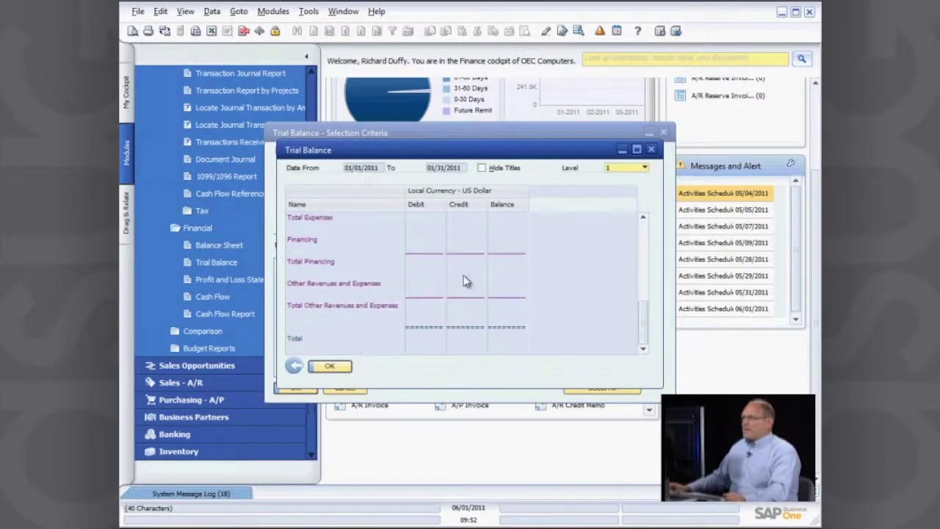
pyautogui.scroll(3, 463, 279)
pyautogui.scroll(4, 463, 280)
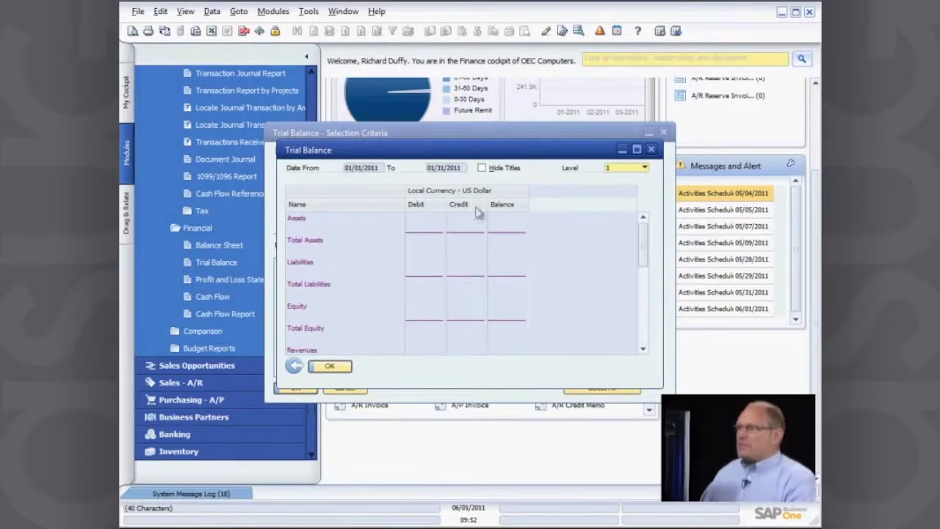
# Close the trial balance and reopen its selection criteria.
pyautogui.click(651, 150)
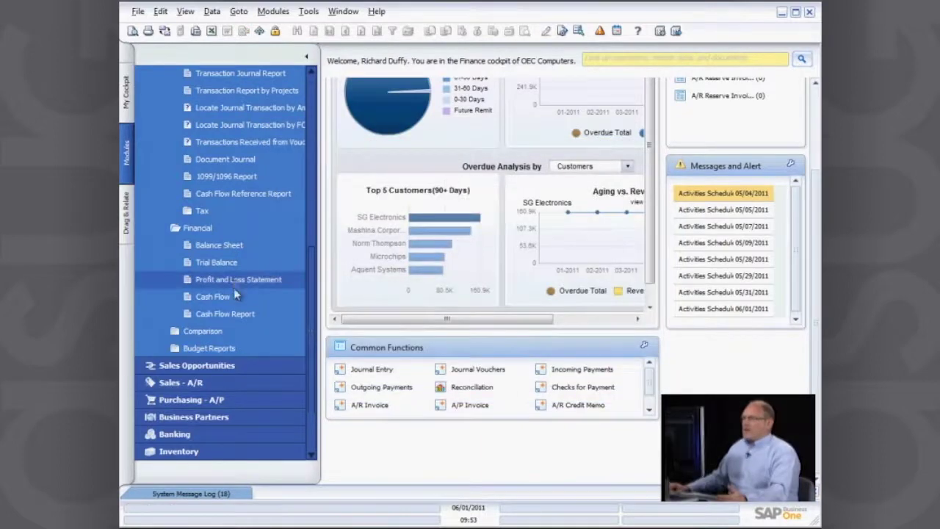
pyautogui.click(219, 264)
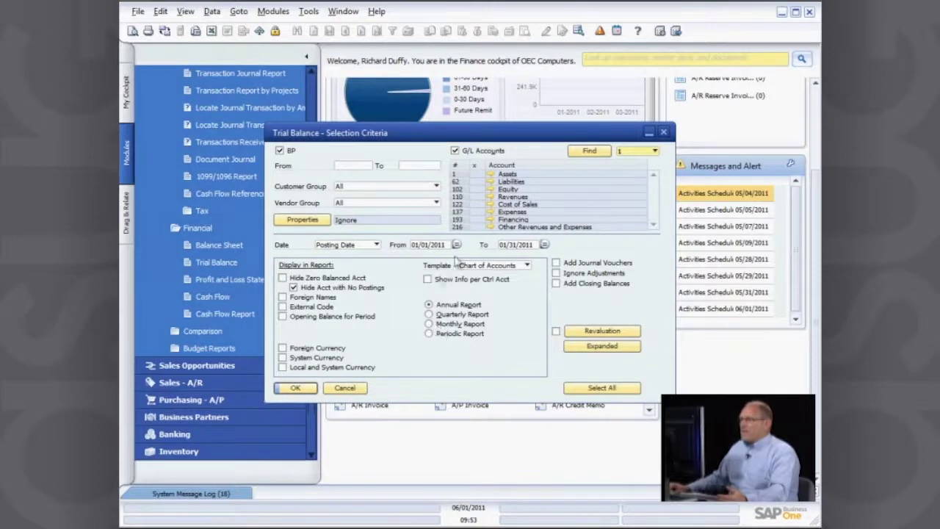
pyautogui.click(544, 245)
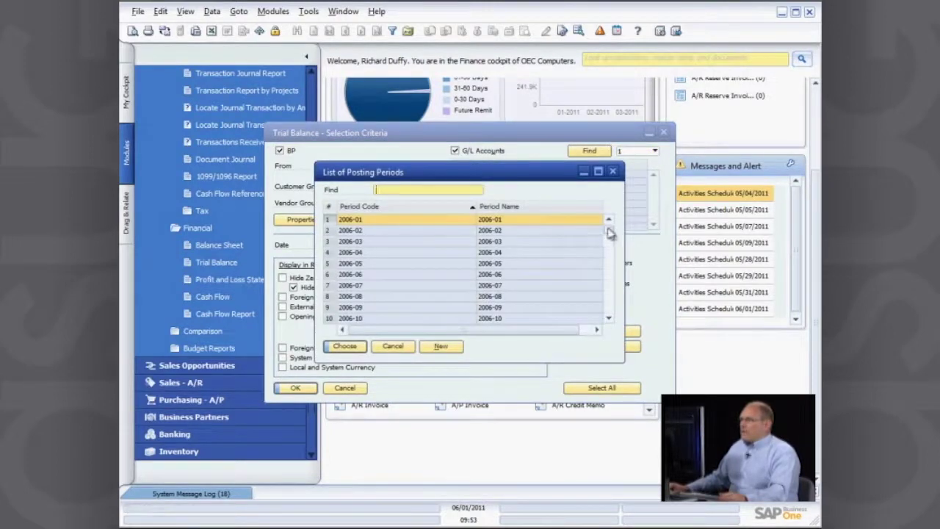
pyautogui.moveTo(608, 227); pyautogui.dragTo(611, 289)
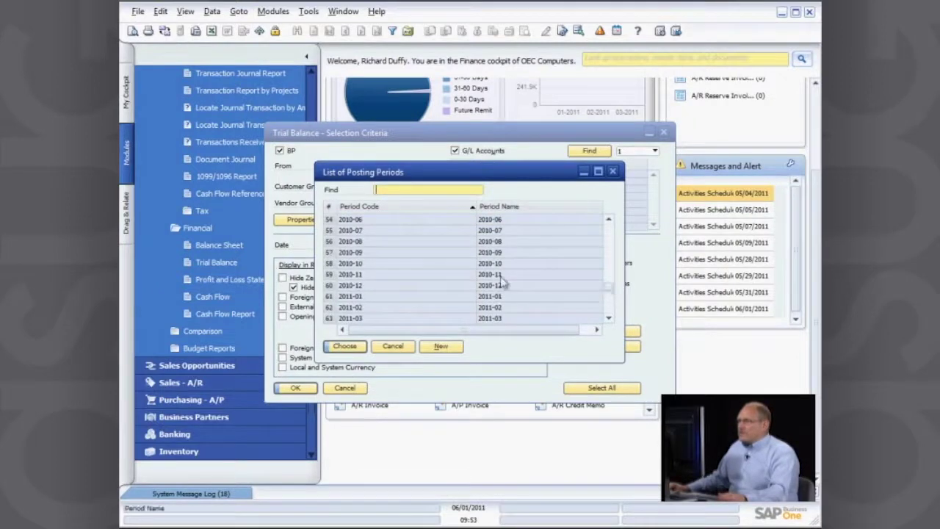
pyautogui.doubleClick(445, 297)
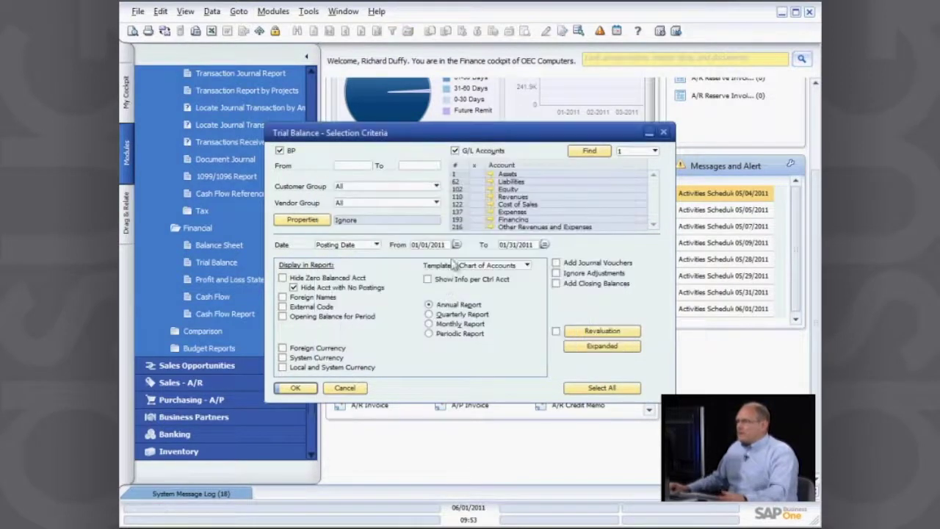
# Extend the trial balance date range to 12/31/2011 using posting period 2011-12, and mark all G/L account groups.
pyautogui.click(544, 245)
pyautogui.scroll(-4, 466, 294)
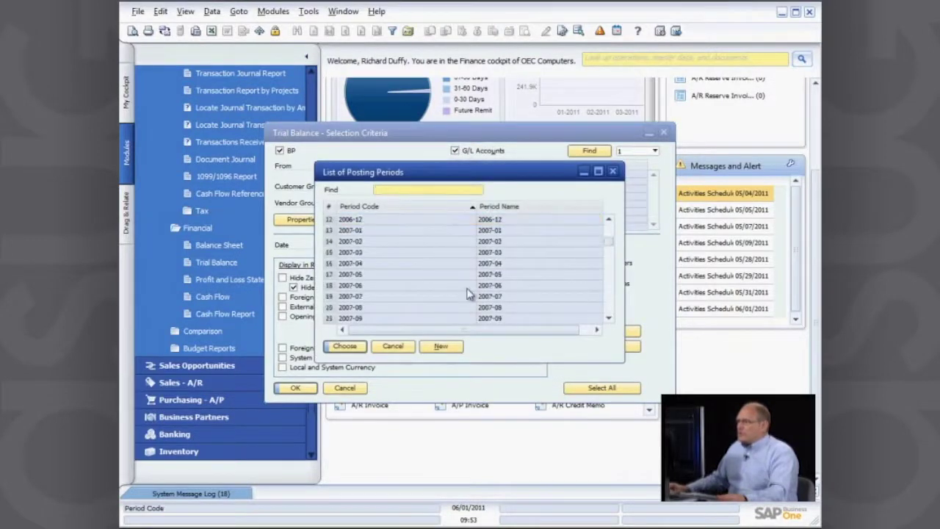
pyautogui.scroll(-8, 467, 294)
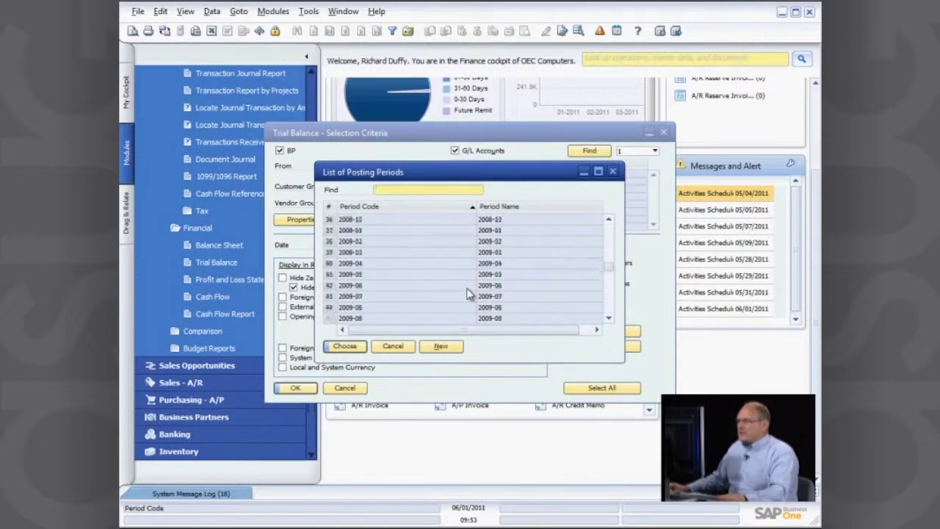
pyautogui.scroll(-10, 467, 293)
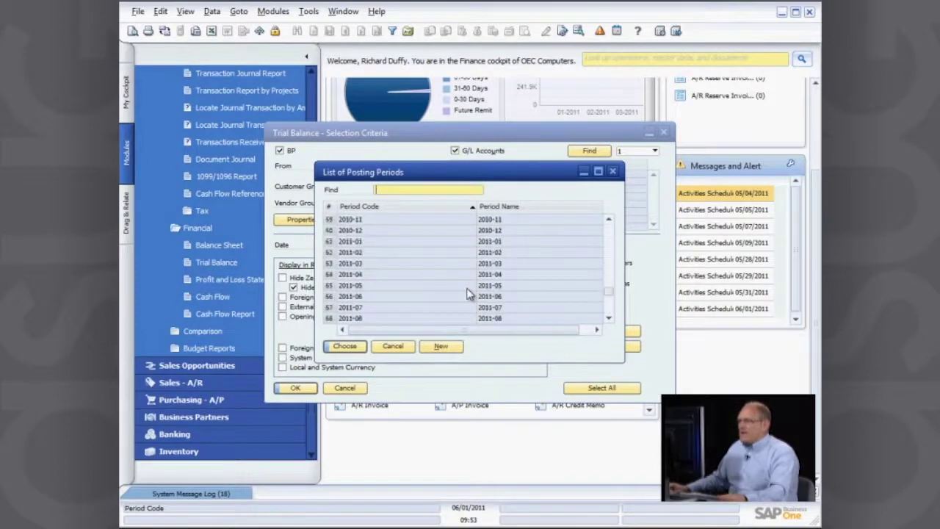
pyautogui.scroll(-4, 467, 292)
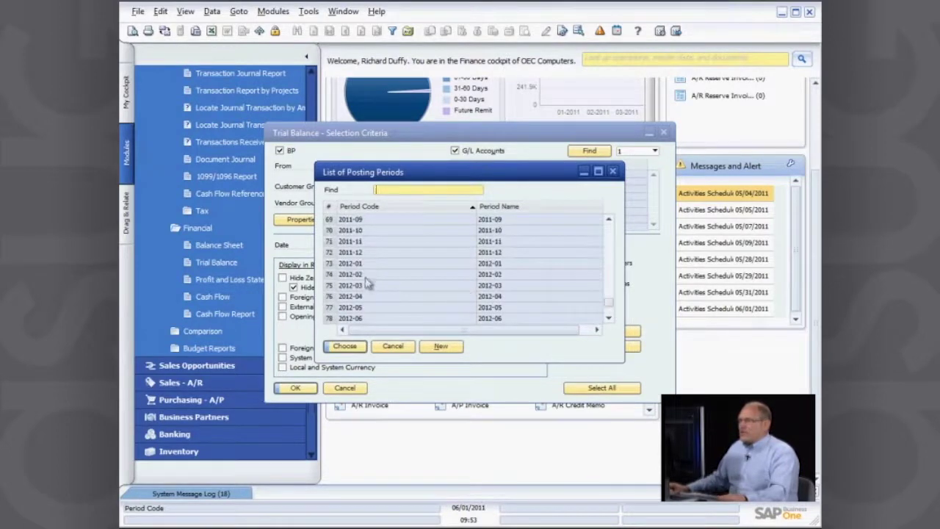
pyautogui.doubleClick(360, 253)
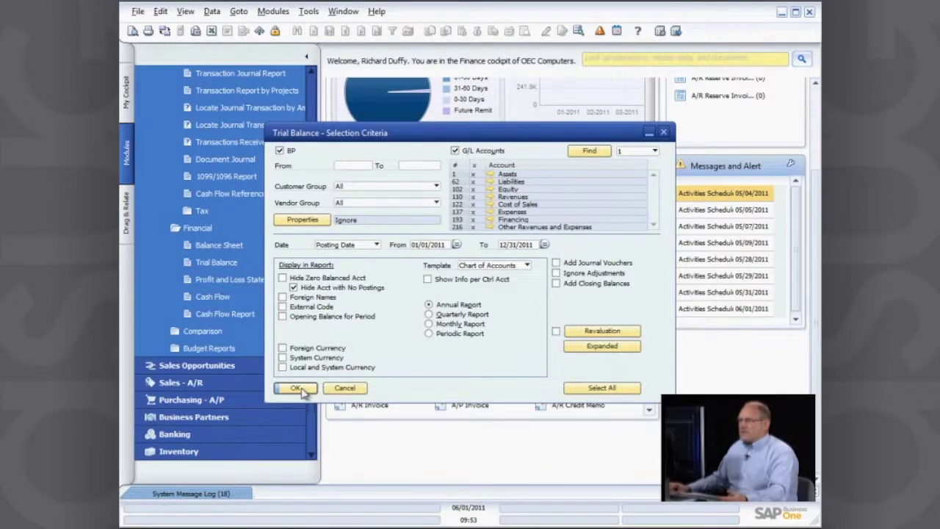
# Exclude business partners from the selection, run the trial balance, and maximize the report.
pyautogui.click(280, 150)
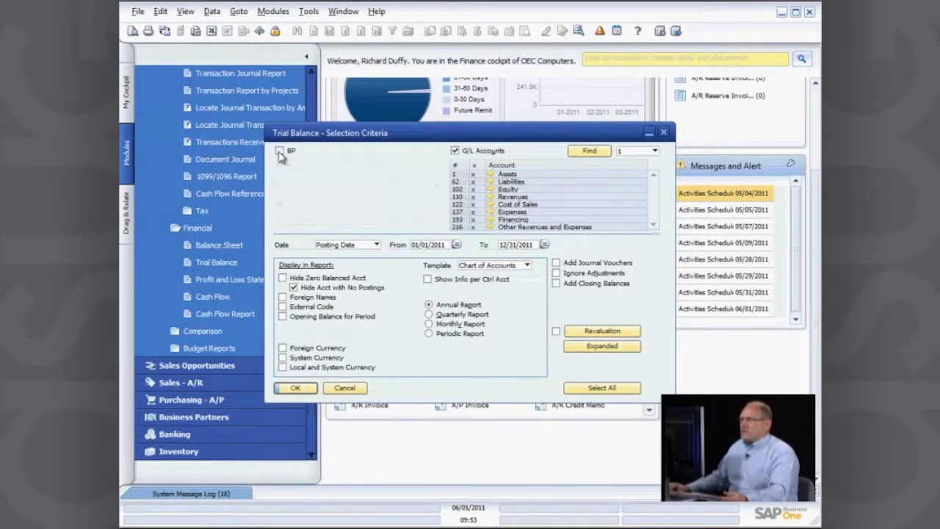
pyautogui.click(292, 387)
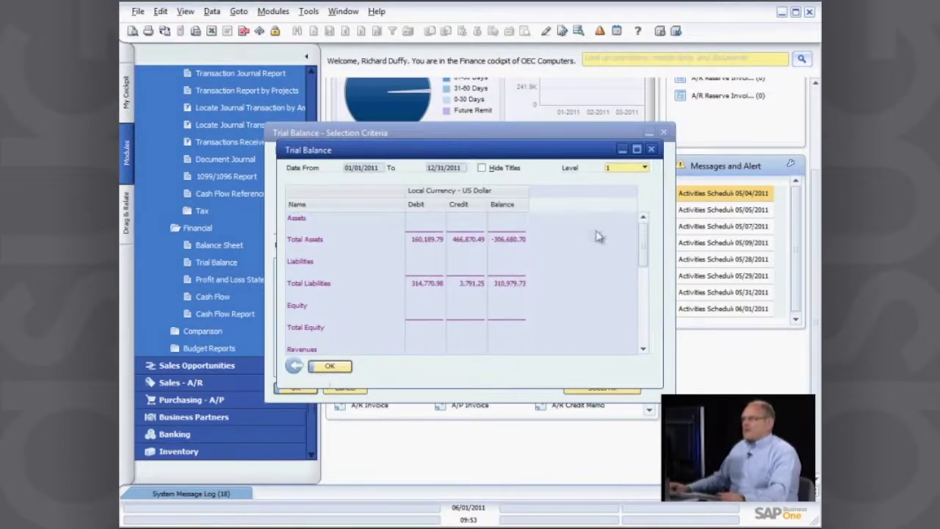
pyautogui.click(636, 149)
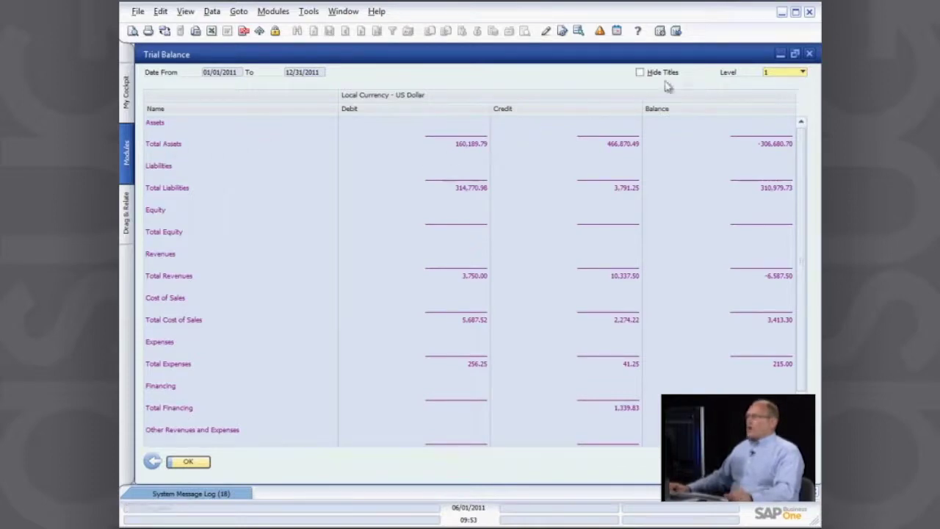
# Expand the trial balance through levels 2, 3 and 4 to examine the account details, and close the report.
pyautogui.click(803, 73)
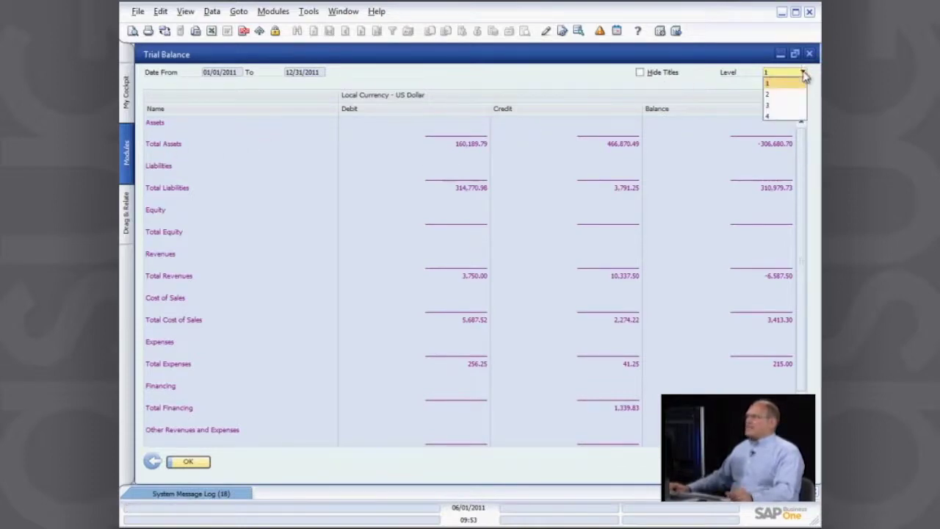
pyautogui.click(787, 96)
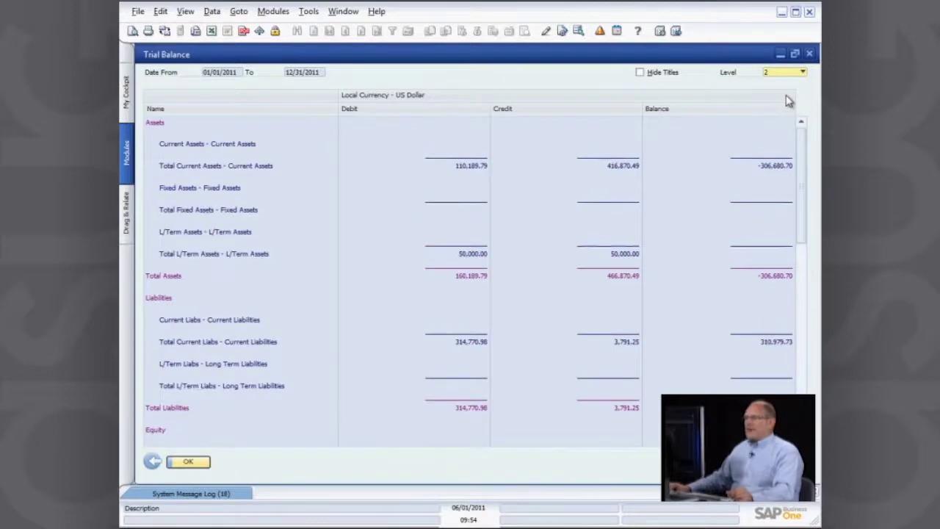
pyautogui.click(803, 72)
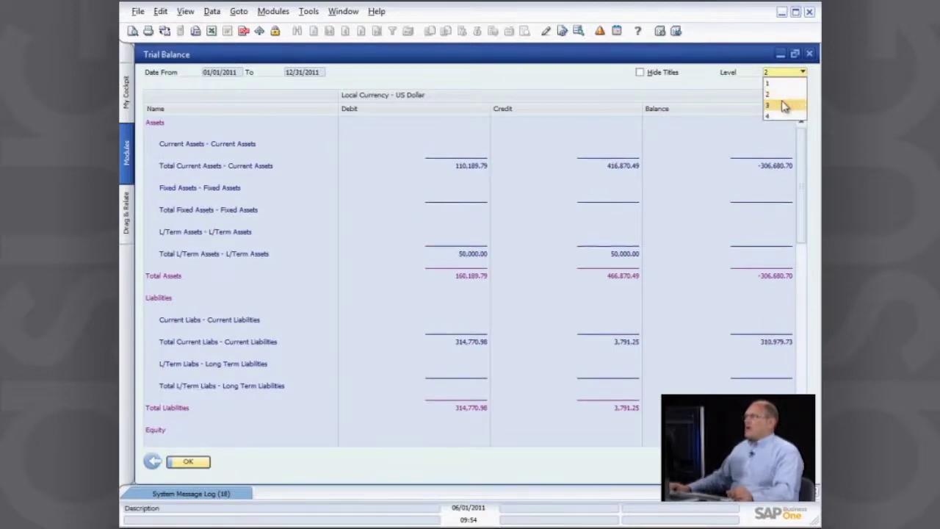
pyautogui.click(784, 108)
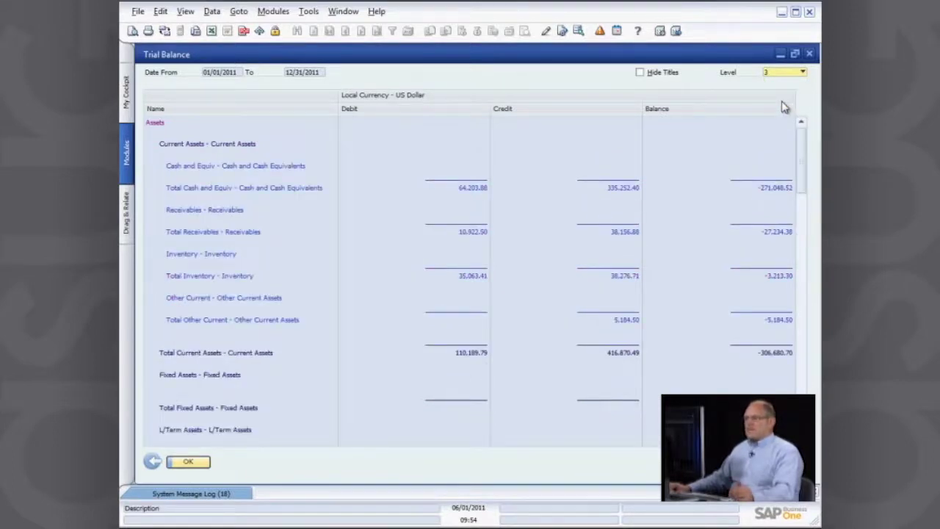
pyautogui.click(804, 72)
pyautogui.click(785, 120)
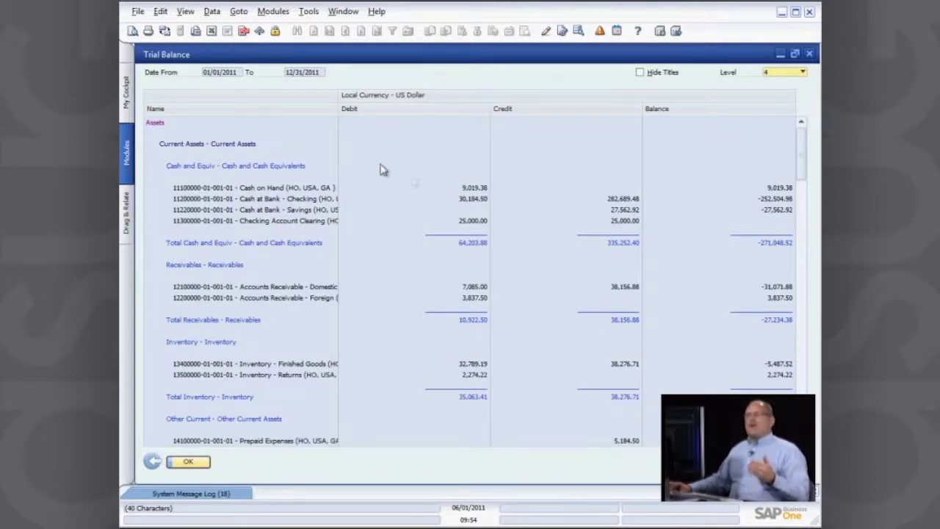
pyautogui.click(810, 55)
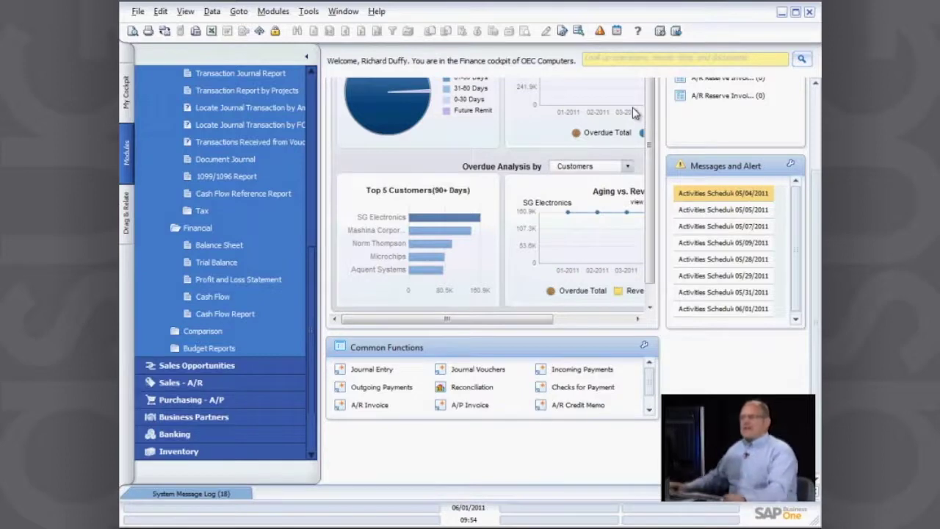
# Run a quarterly profit and loss statement for 01/01/2011 to 12/31/2011 with year-to-date comparison, and review it maximized through the 4th quarter.
pyautogui.click(217, 283)
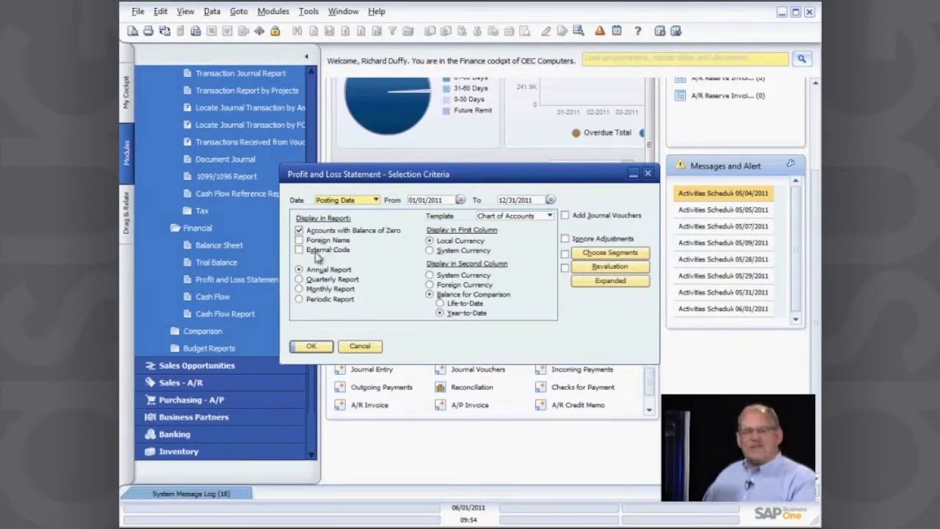
pyautogui.click(440, 313)
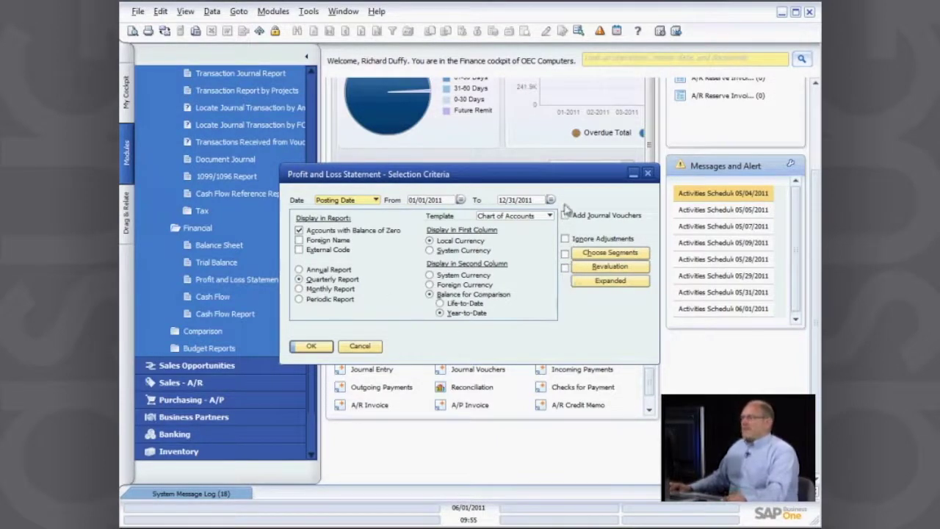
pyautogui.click(314, 348)
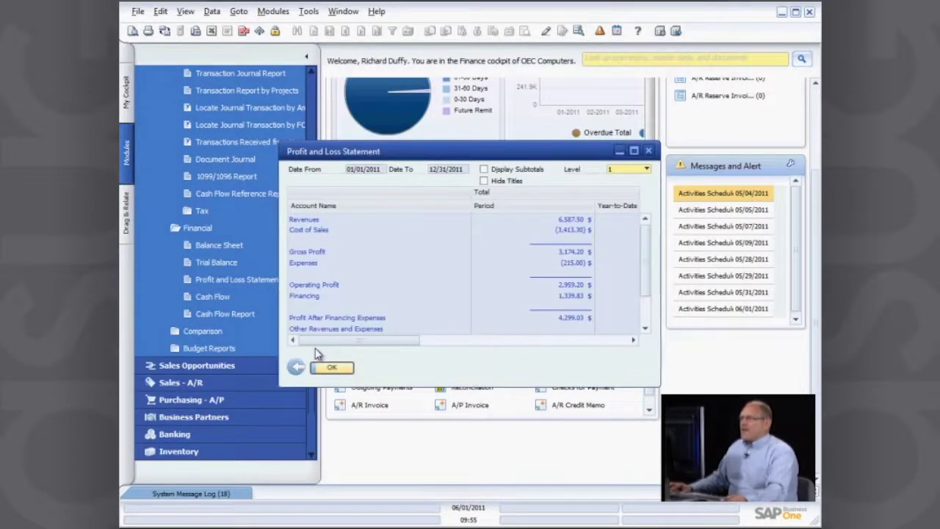
pyautogui.click(634, 151)
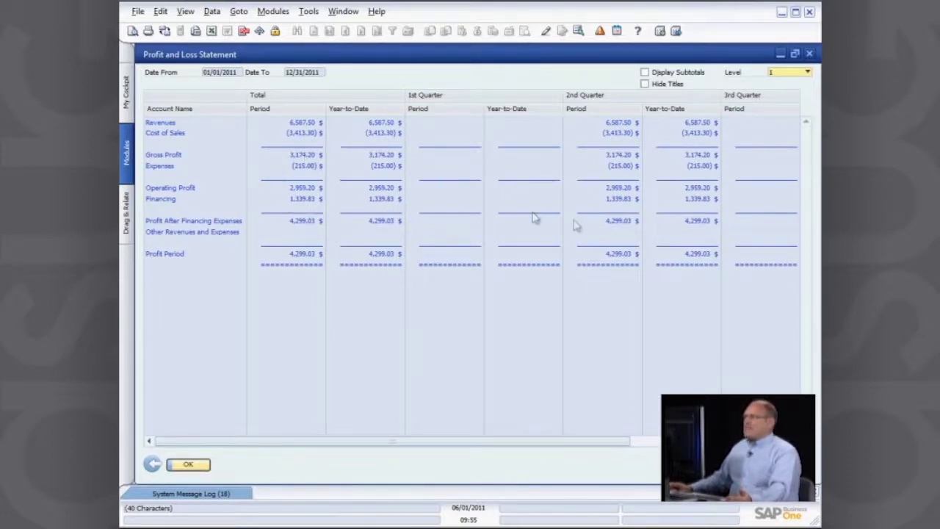
pyautogui.moveTo(512, 443); pyautogui.dragTo(671, 443)
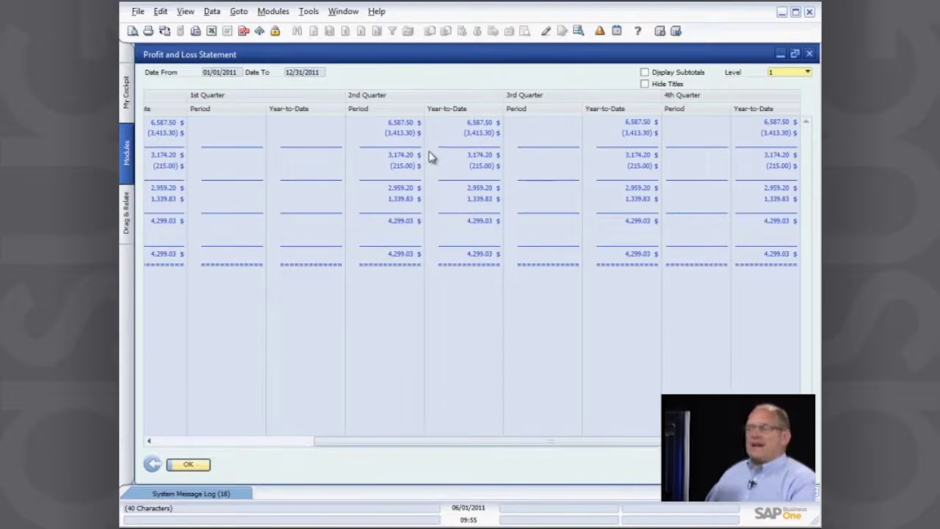
# Expand the profit and loss statement through levels 2, 3 and 4 and examine the individual revenue accounts.
pyautogui.click(807, 73)
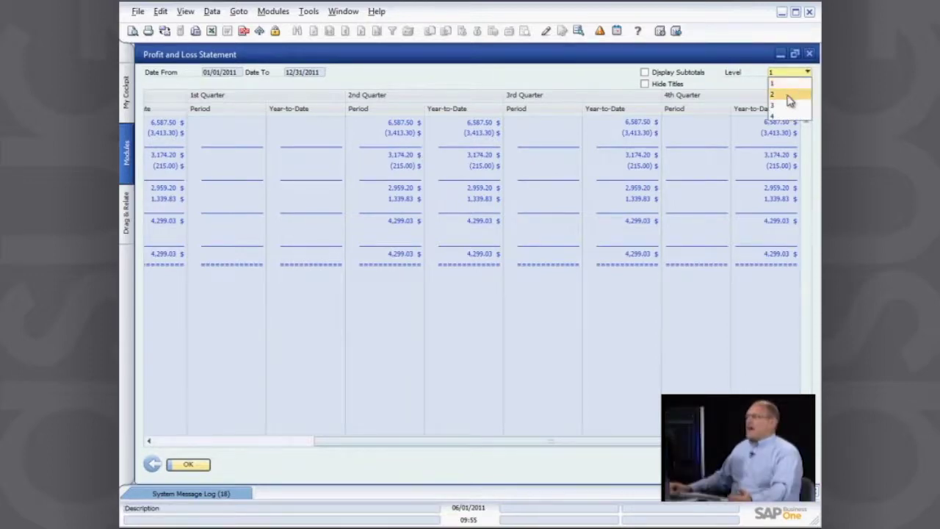
pyautogui.click(787, 94)
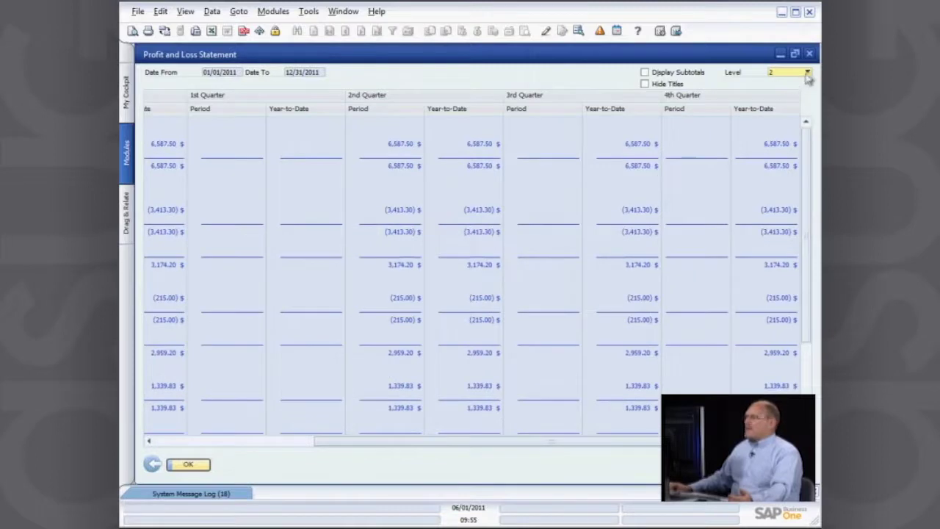
pyautogui.click(807, 72)
pyautogui.click(799, 102)
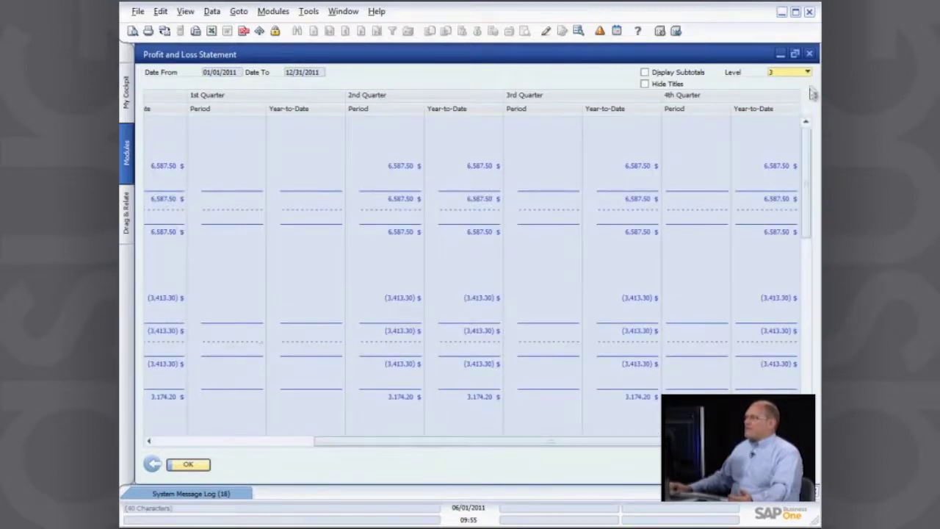
pyautogui.click(807, 72)
pyautogui.click(791, 113)
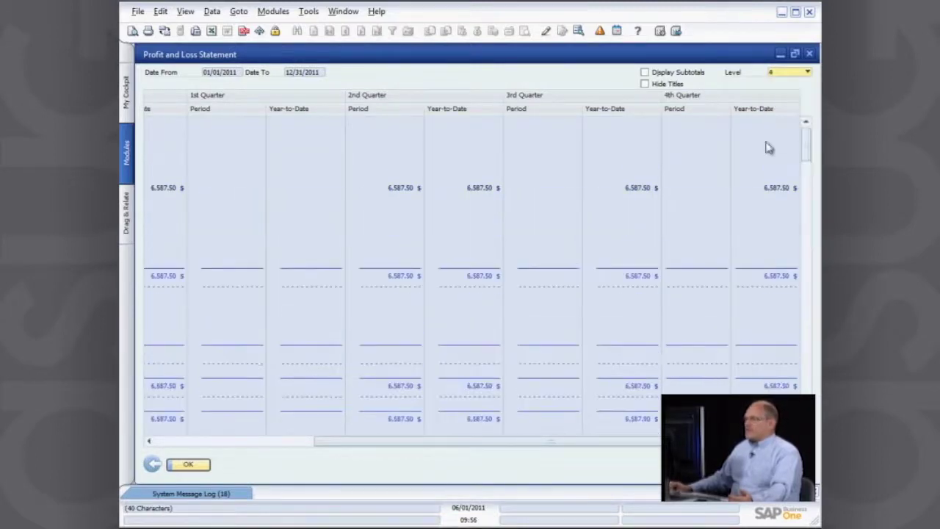
pyautogui.click(269, 442)
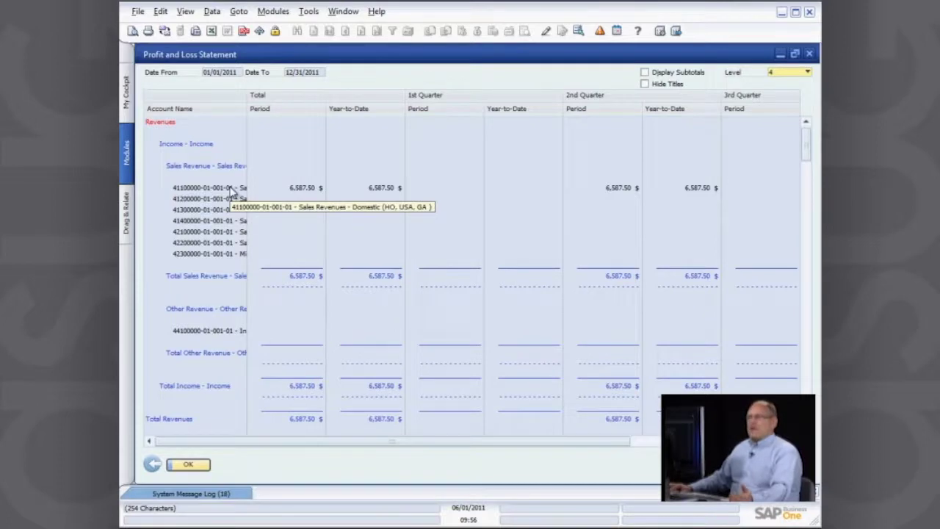
# Preview the printed profit and loss statement, and close the statement and selection criteria previews.
pyautogui.click(132, 33)
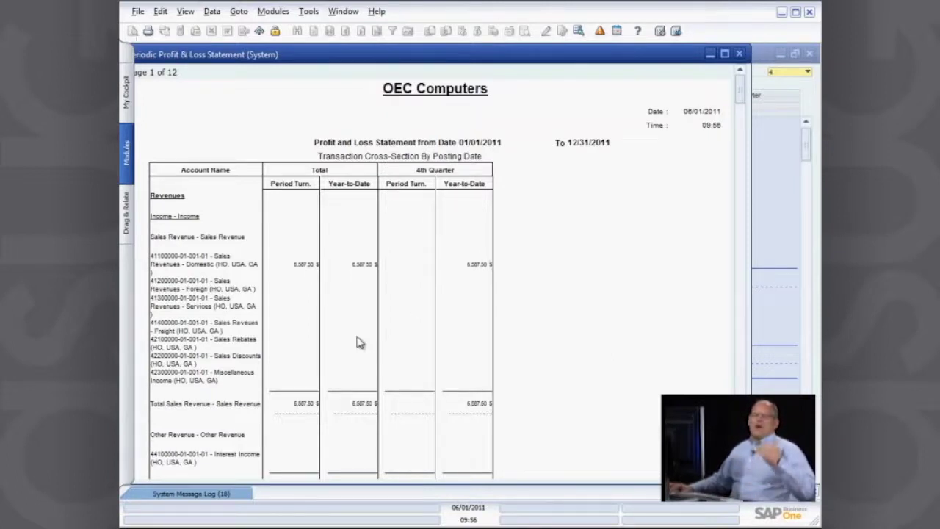
pyautogui.click(739, 54)
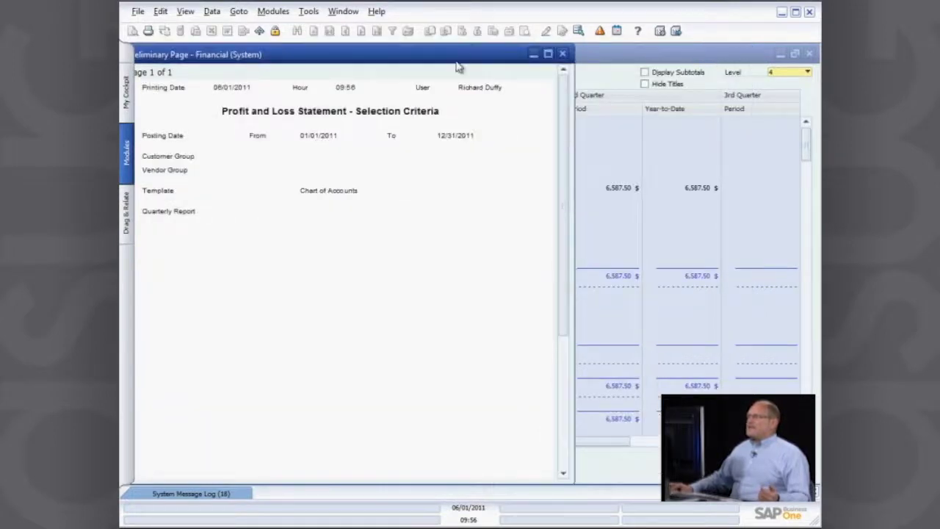
pyautogui.click(562, 55)
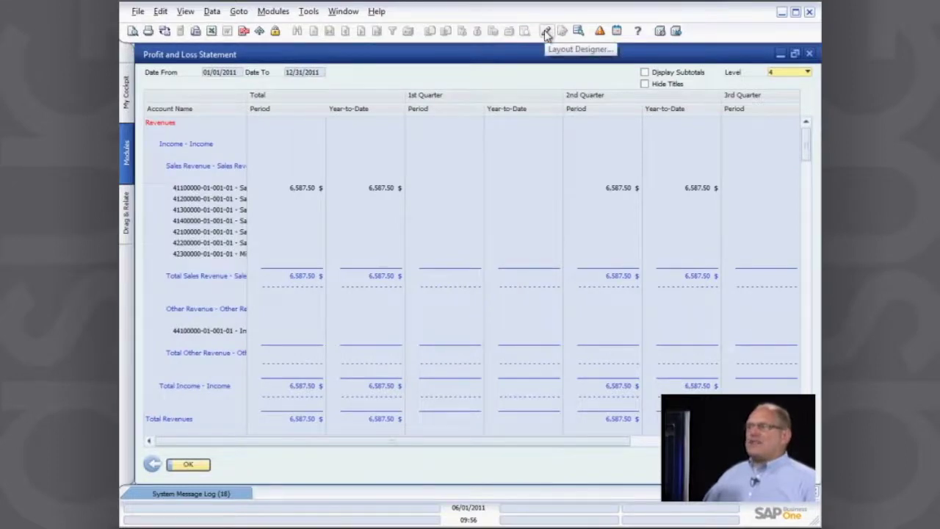
# Set Periodic Profit and Loss Statement - CR (US) (System) as the default layout for specified users, viewing the user list, and save the update.
pyautogui.click(546, 32)
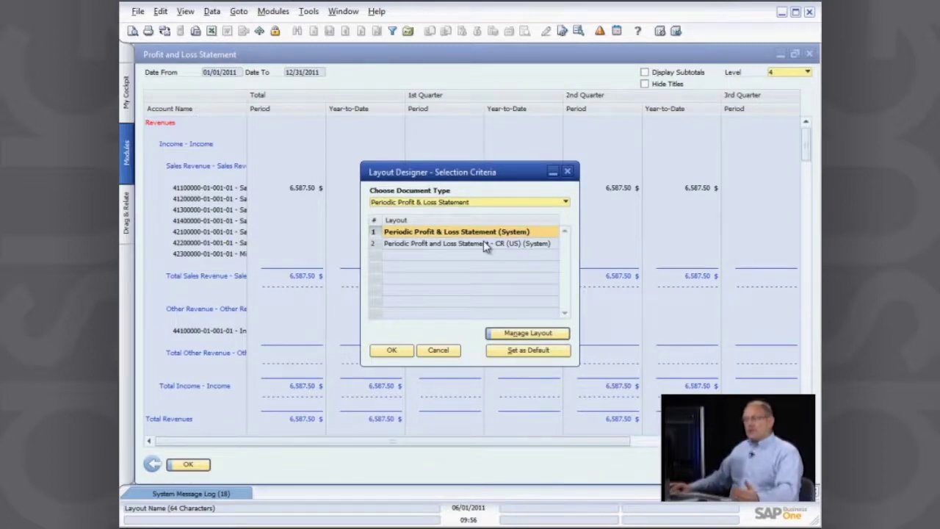
pyautogui.click(438, 350)
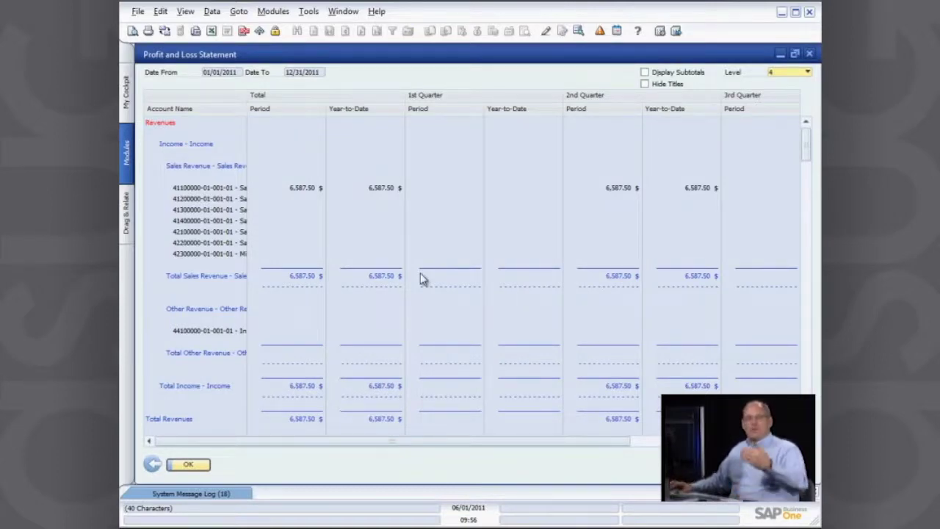
pyautogui.click(546, 33)
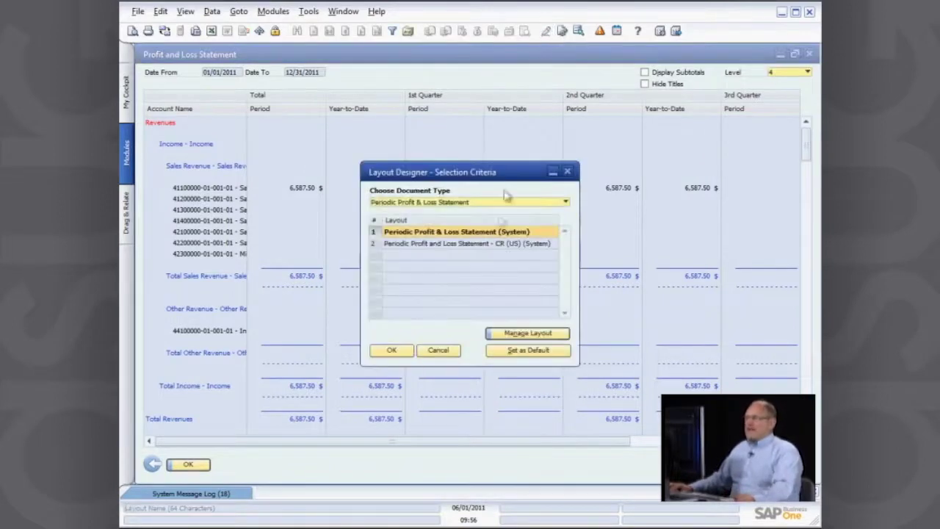
pyautogui.click(490, 245)
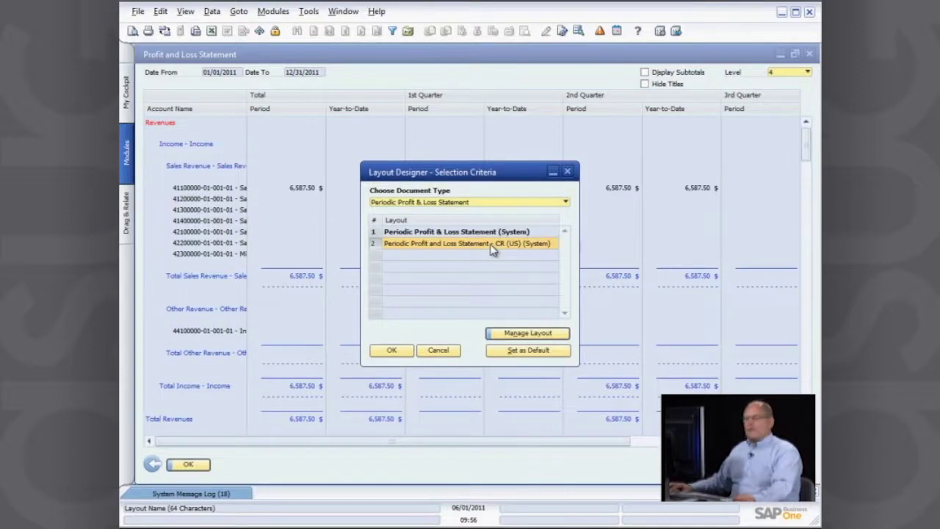
pyautogui.click(530, 351)
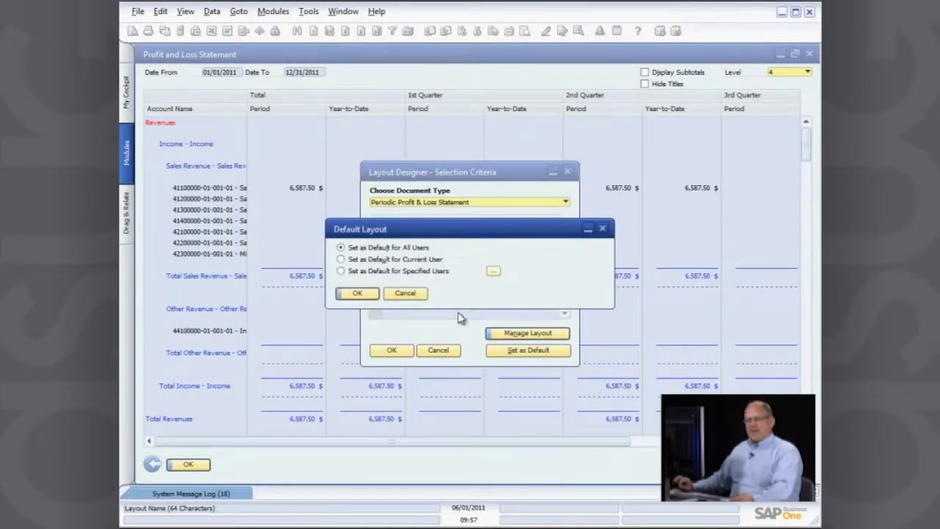
pyautogui.click(353, 272)
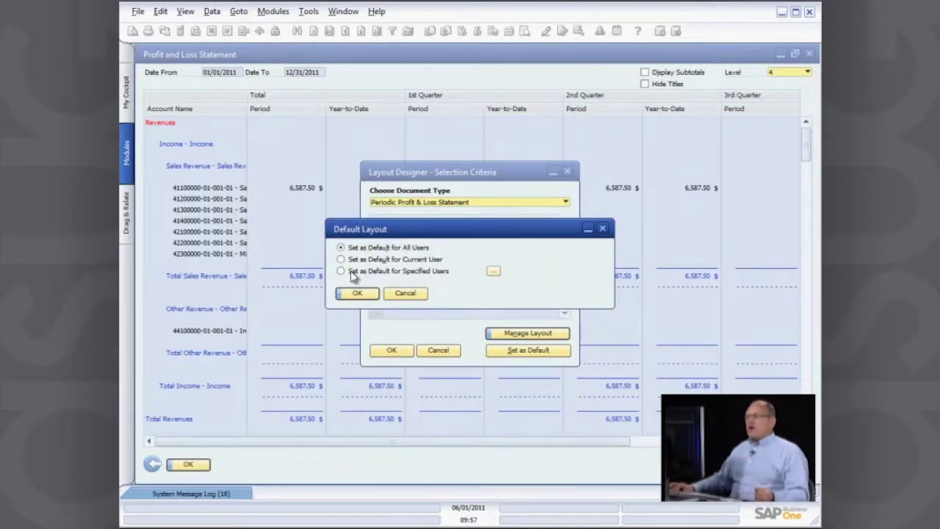
pyautogui.click(494, 272)
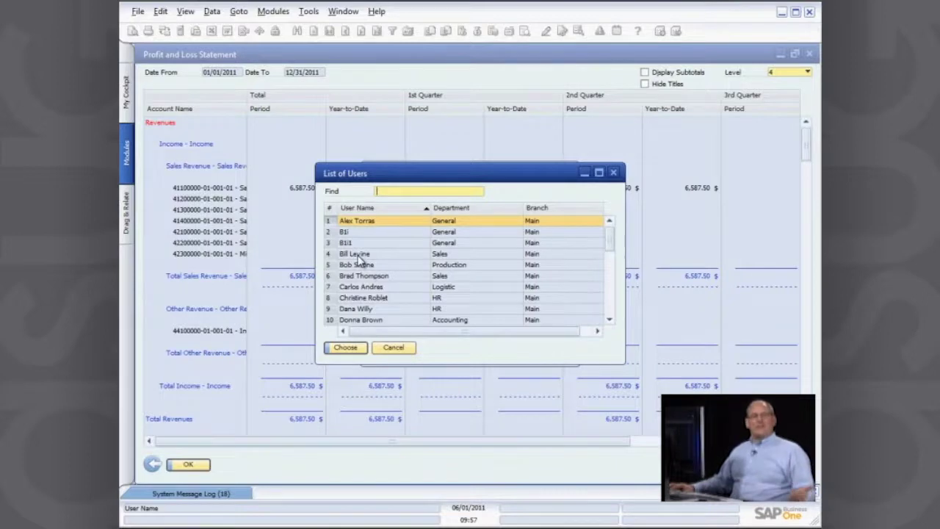
pyautogui.click(397, 348)
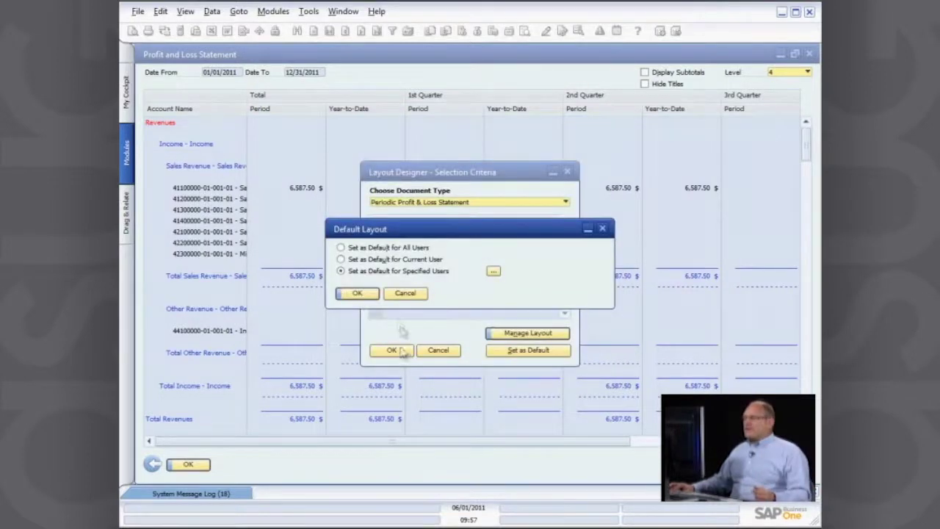
pyautogui.click(351, 294)
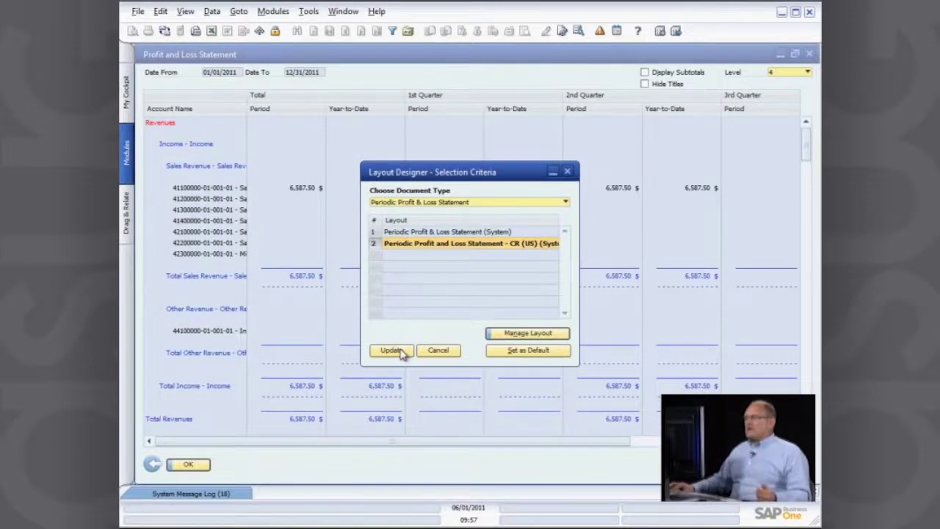
pyautogui.click(403, 352)
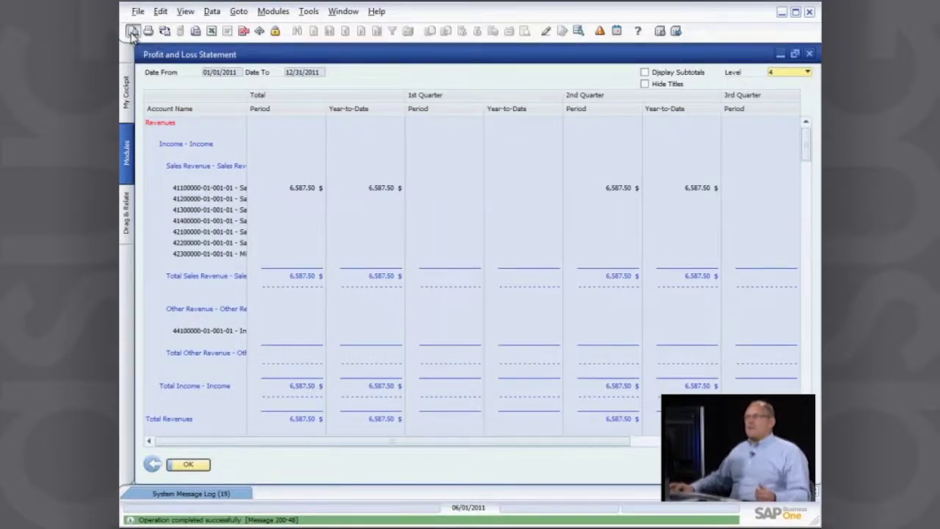
# Preview the profit and loss statement in the CR (US) layout, and close the preview.
pyautogui.click(164, 32)
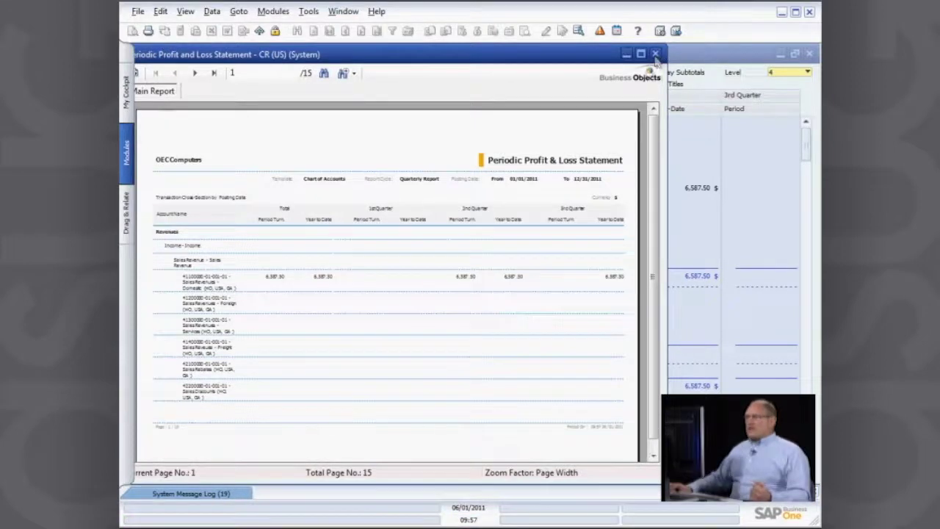
pyautogui.click(655, 54)
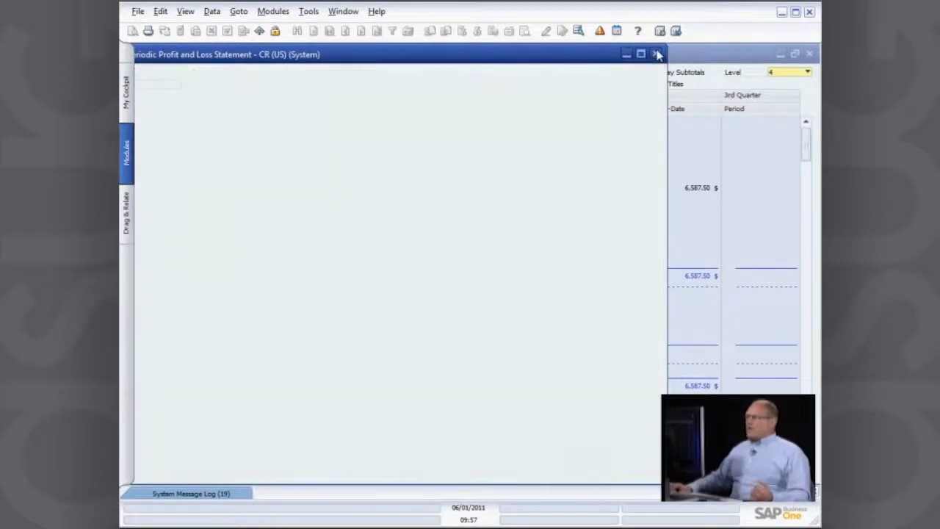
pyautogui.click(562, 54)
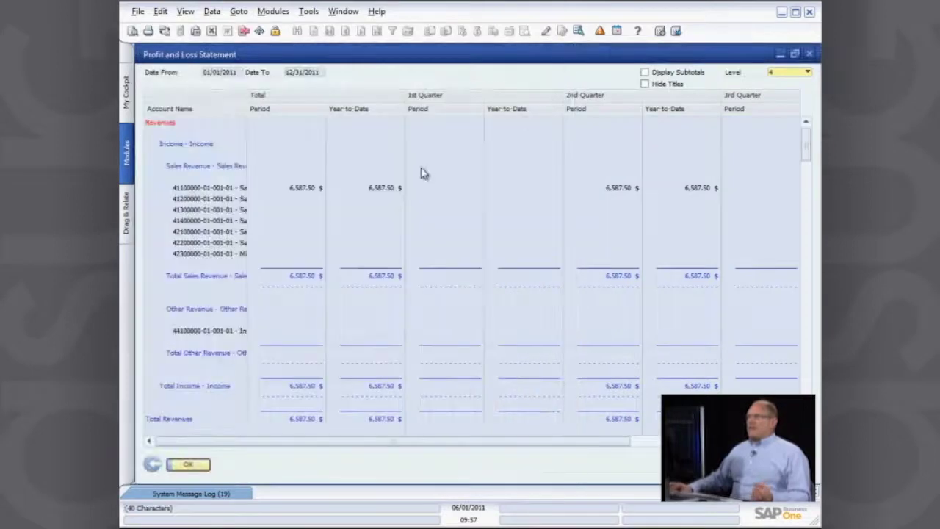